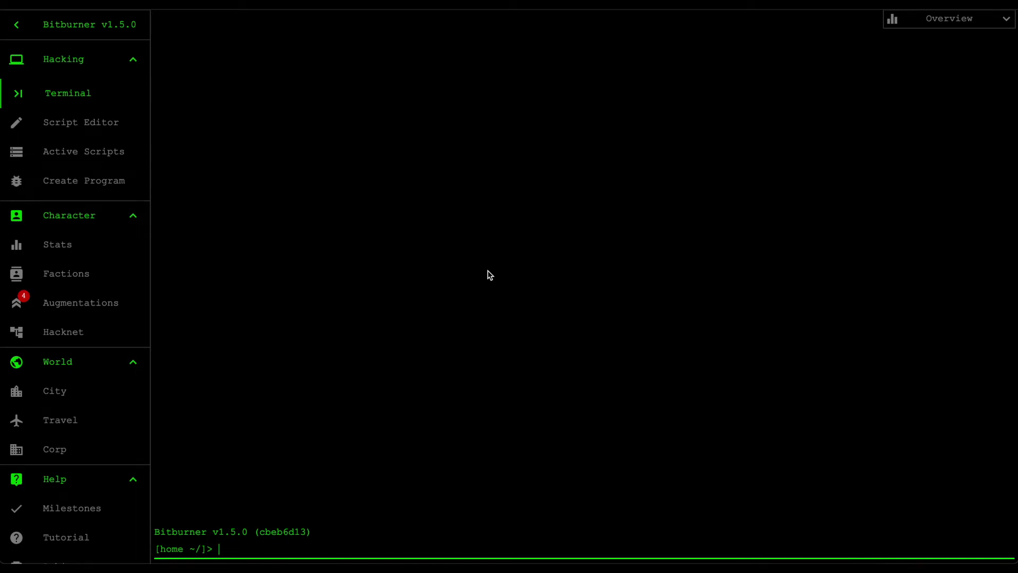
List the files on the home server with ls
click(375, 417)
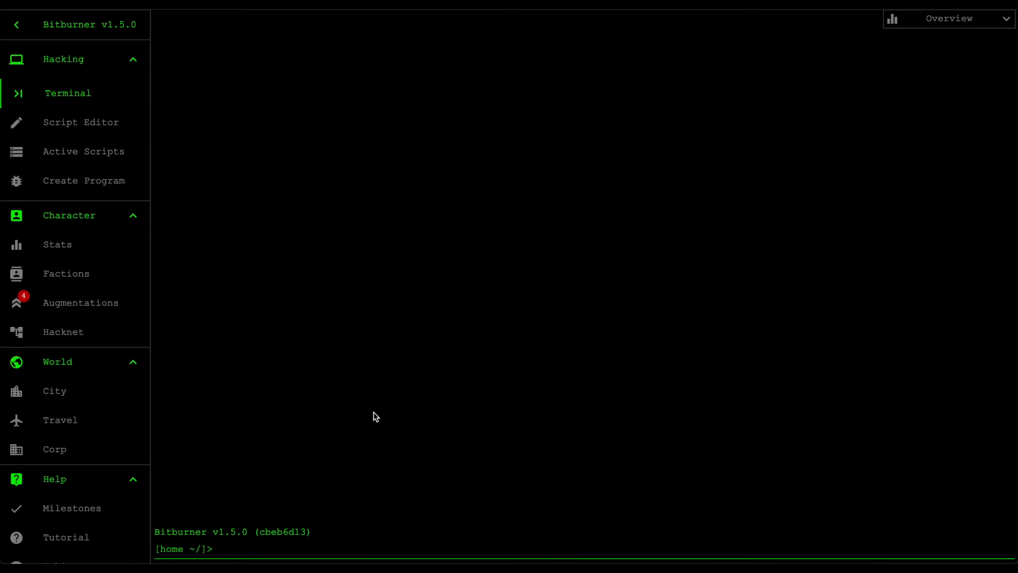
text(ls)
key(Return)
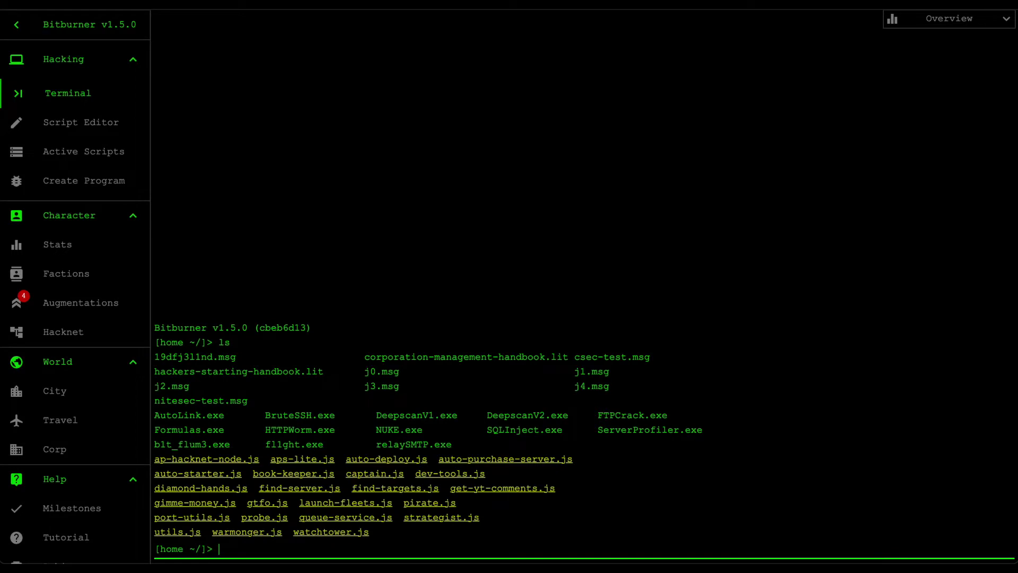
Run dev-tools.js, then open the We Do Stuff corporation overview from the sidebar
text(run dev)
key(Tab)
key(Return)
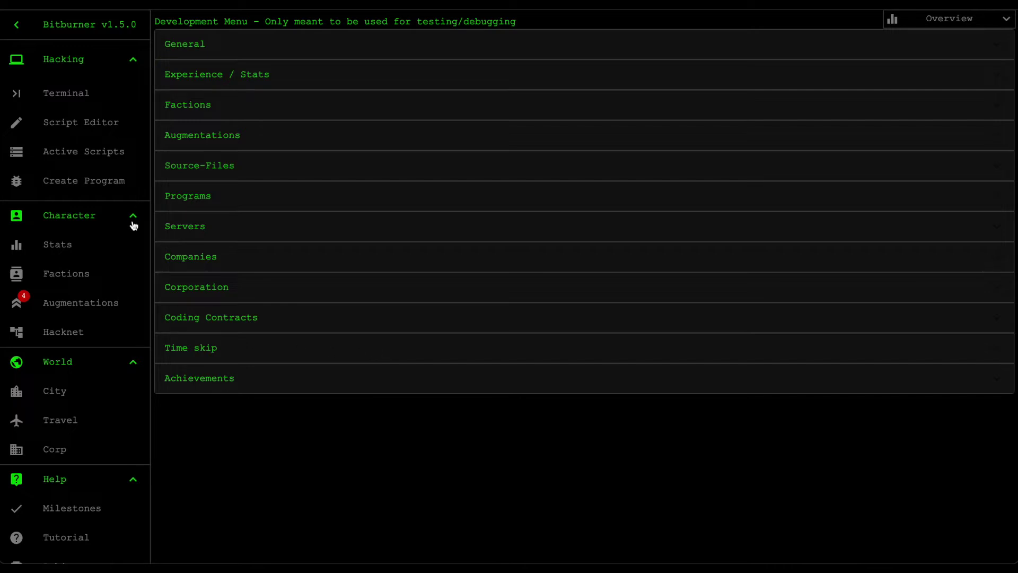
click(87, 93)
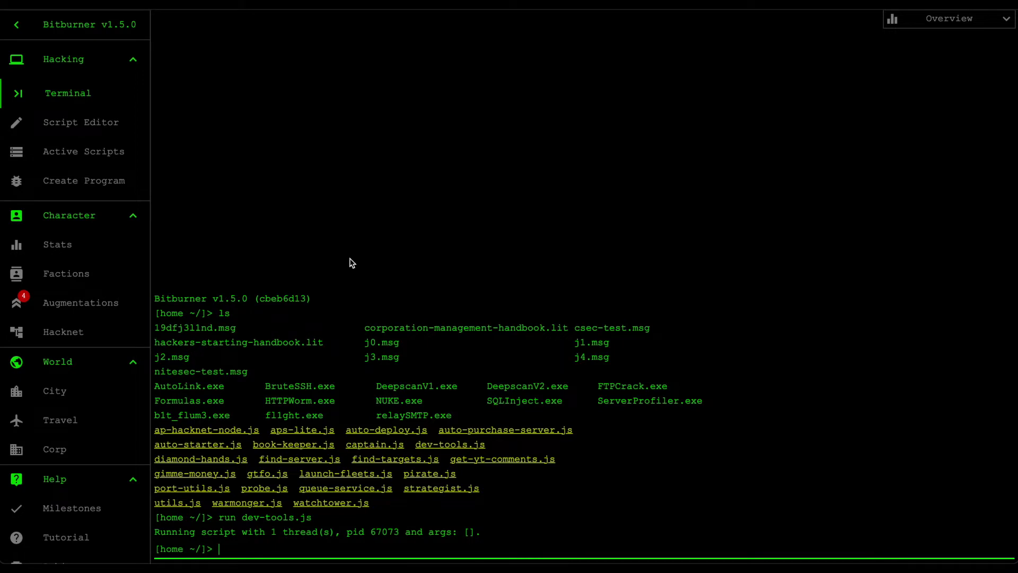
click(85, 451)
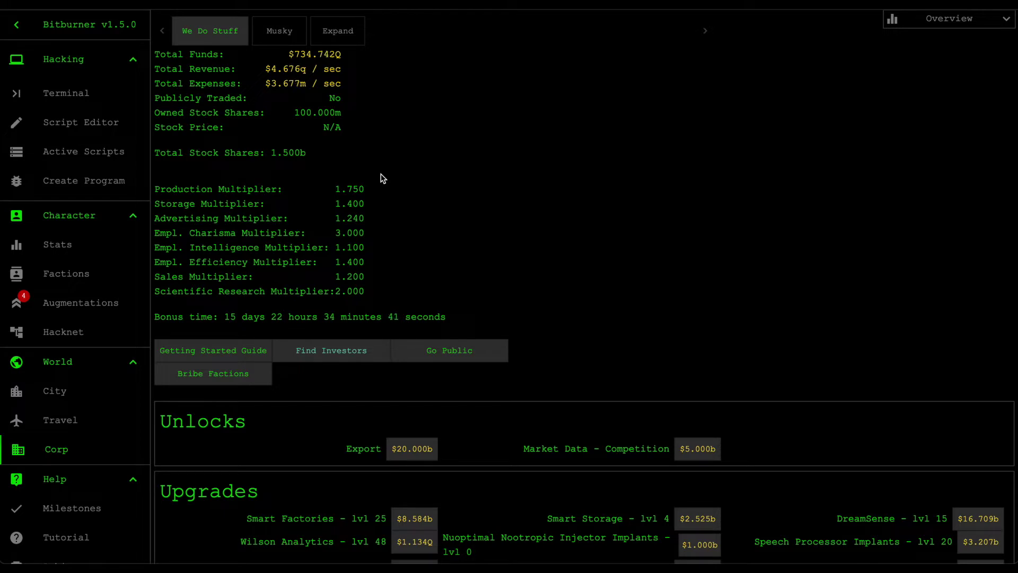
Open the Musky software division's Sector-12 office page from the corporation overview
scroll(386, 211, down, 1)
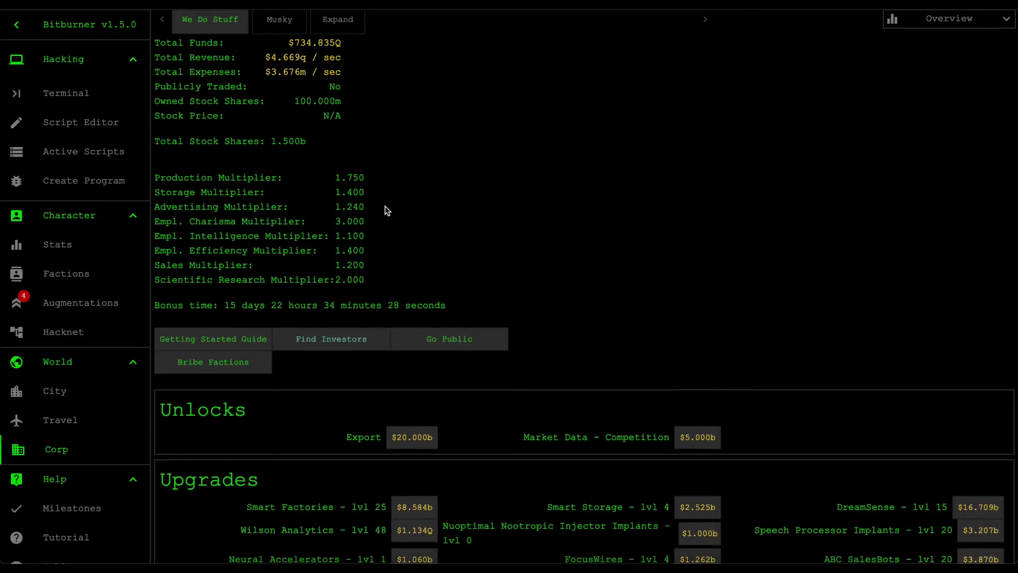
scroll(539, 248, up, 1)
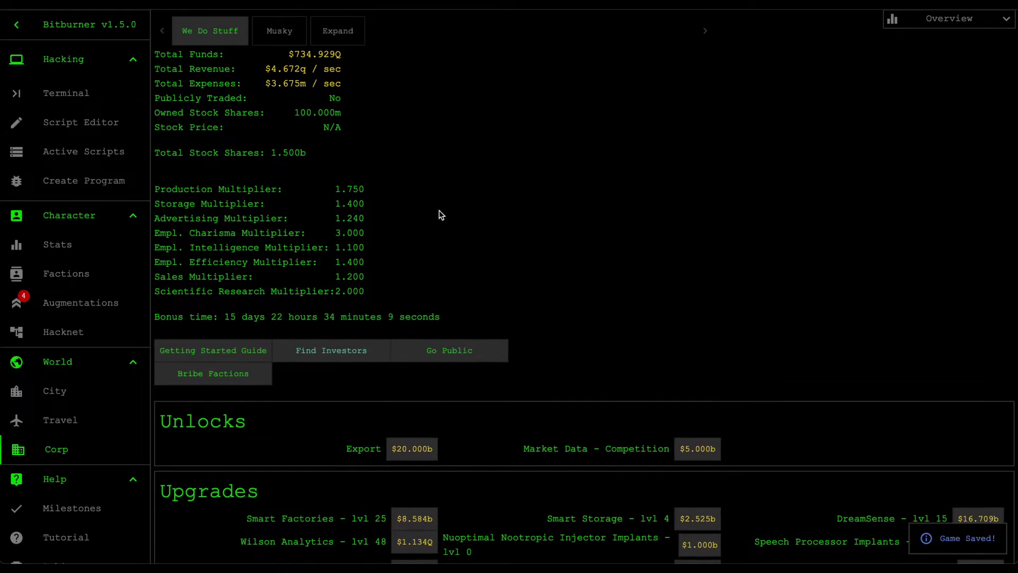
click(281, 39)
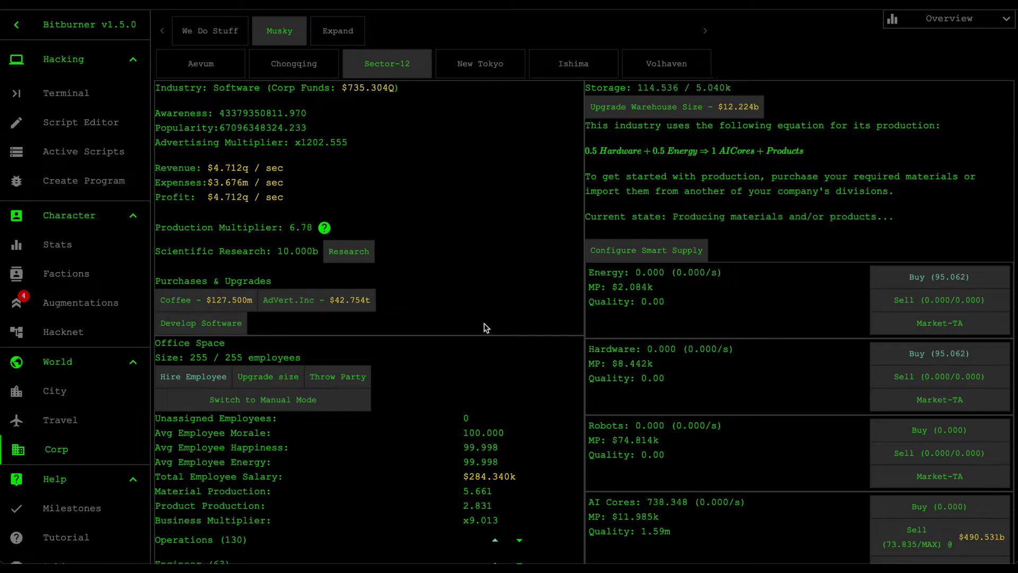
scroll(485, 325, down, 5)
scroll(485, 325, up, 5)
click(360, 253)
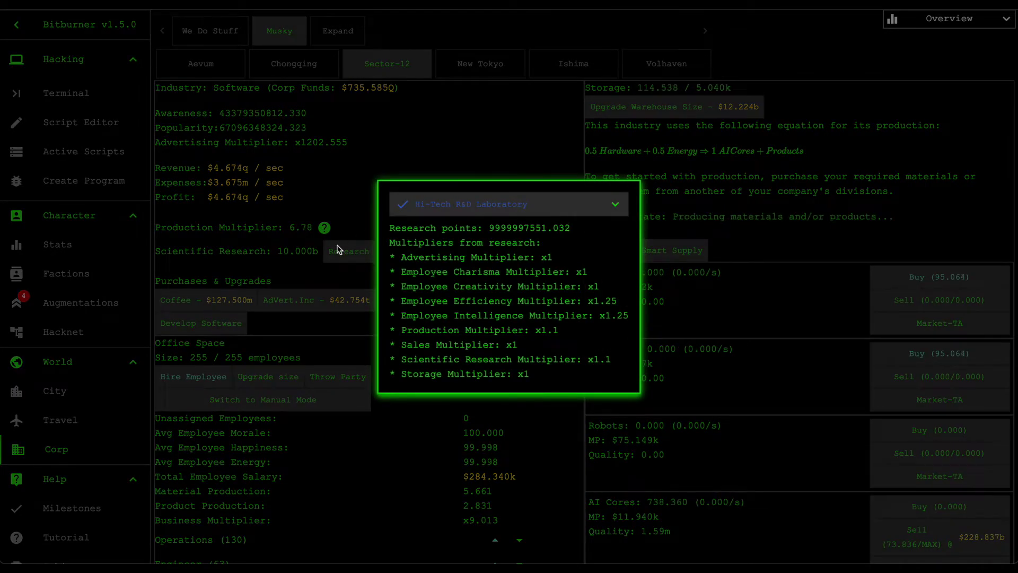
click(614, 207)
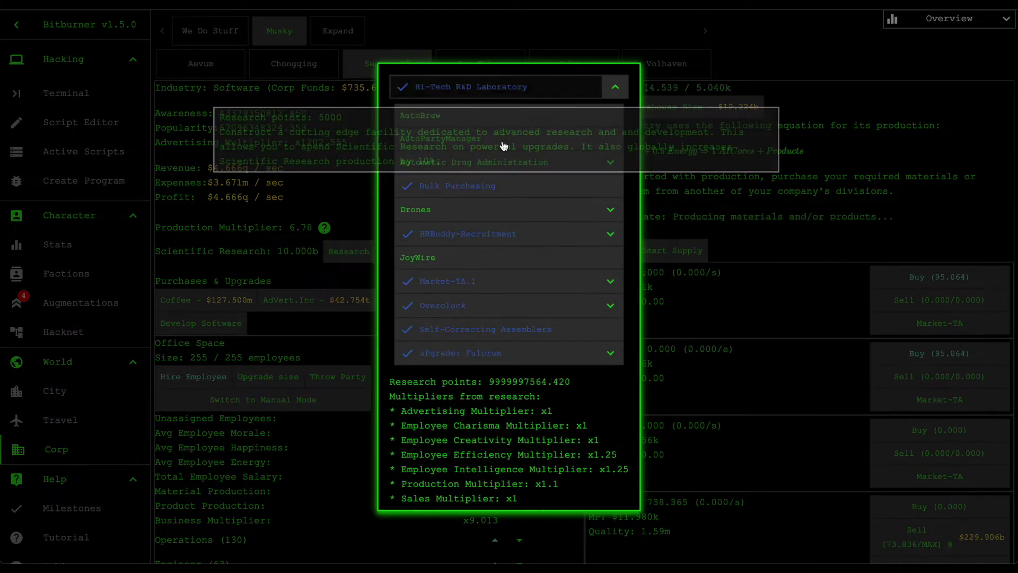
click(611, 281)
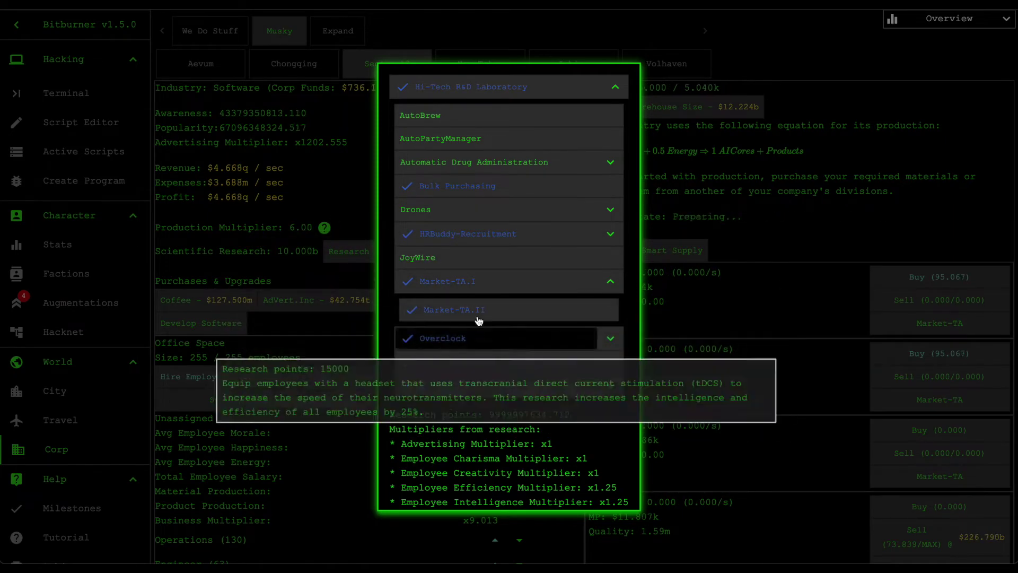
click(326, 200)
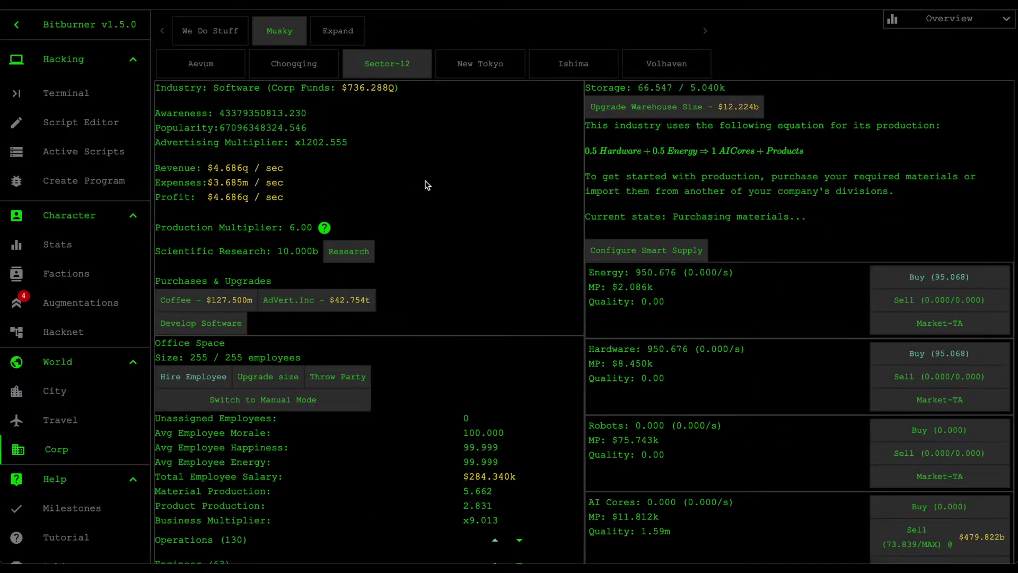
Inspect prod-2's sell settings and close the dialog without changing anything
scroll(512, 330, down, 6)
scroll(512, 331, down, 2)
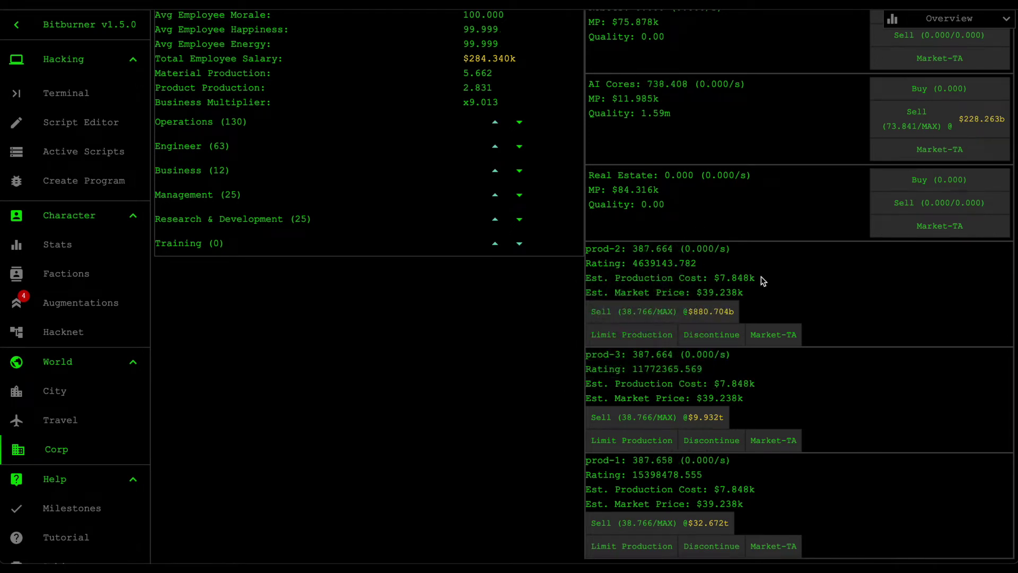
scroll(765, 253, up, 1)
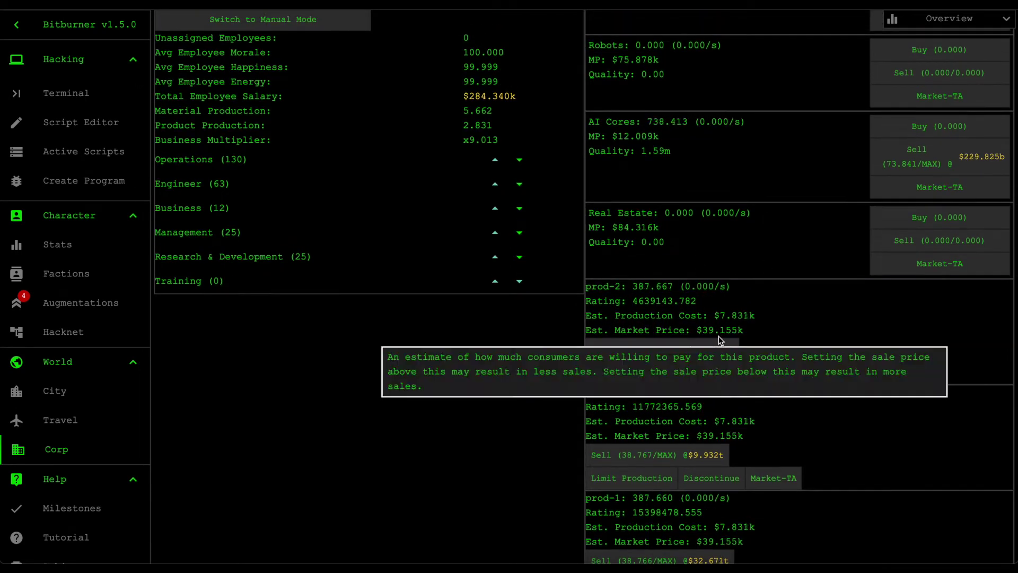
scroll(736, 275, up, 4)
scroll(736, 274, down, 4)
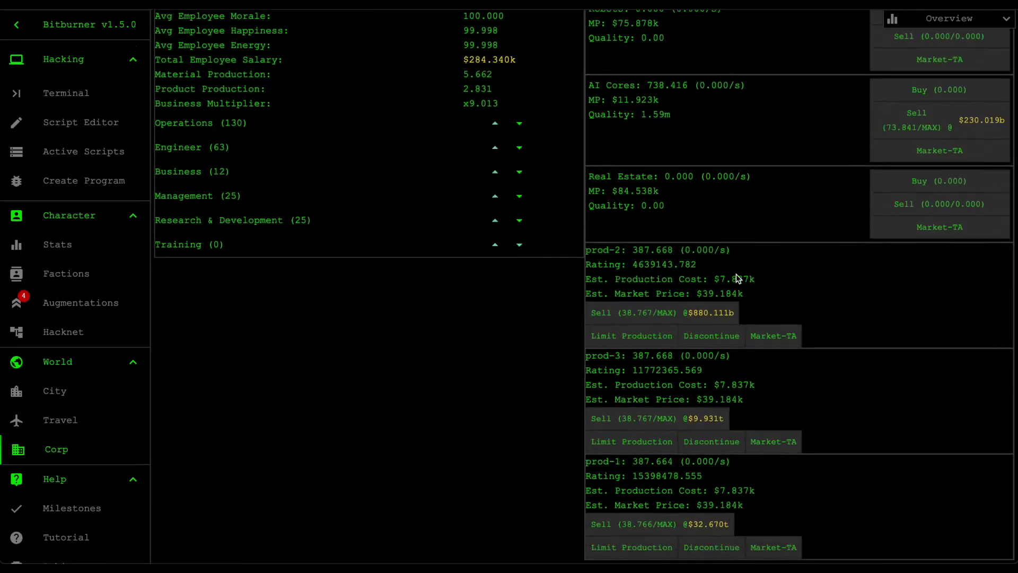
click(685, 313)
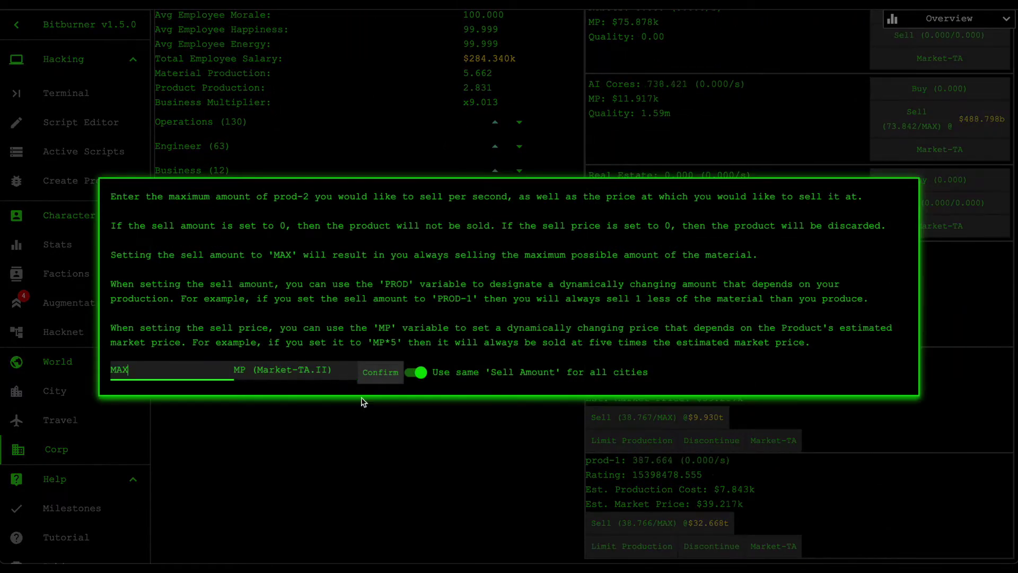
click(405, 427)
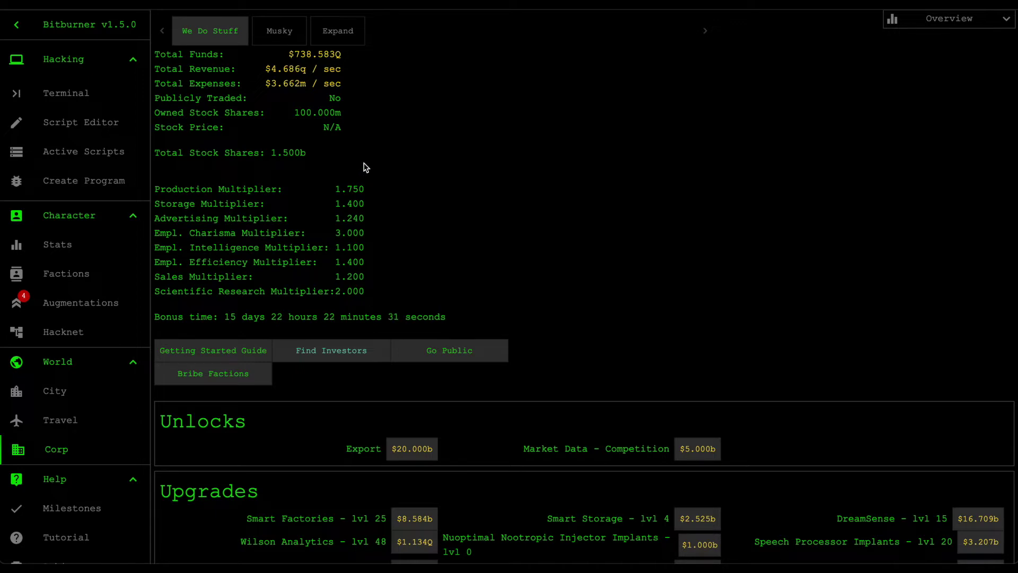
Highlight the funds-to-stock-price lines, then switch to the empty Miro board titled Bitburner
drag(289, 55, 339, 127)
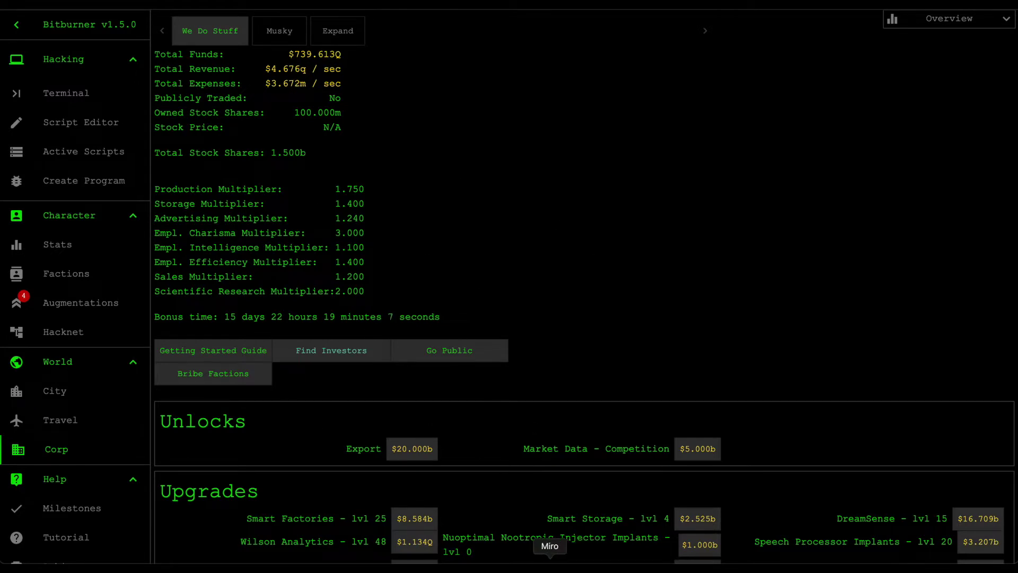
click(550, 565)
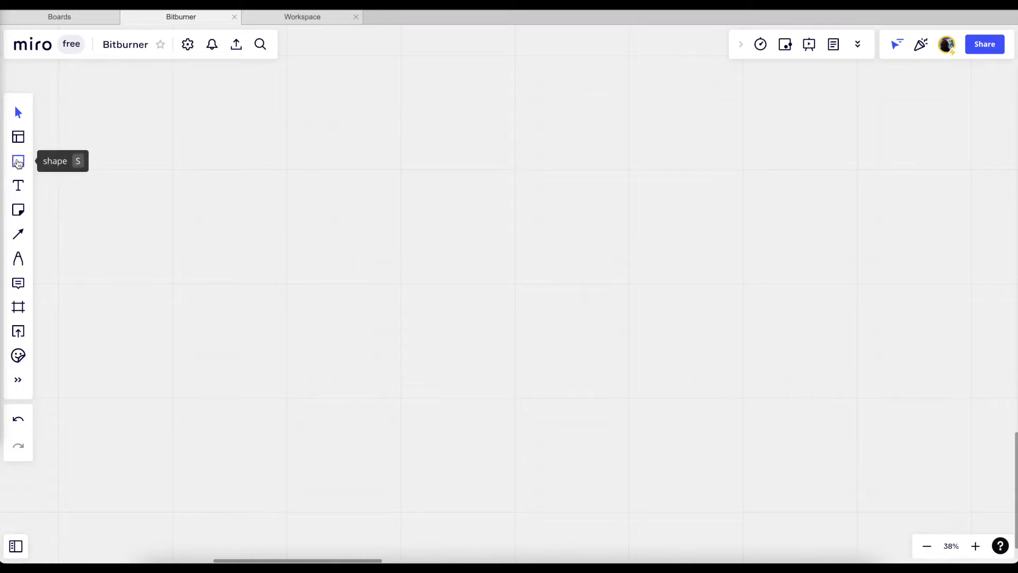
Add a roughly square, transparent-fill 'Purchase new division' rectangle with black label text
click(24, 161)
click(59, 116)
click(366, 180)
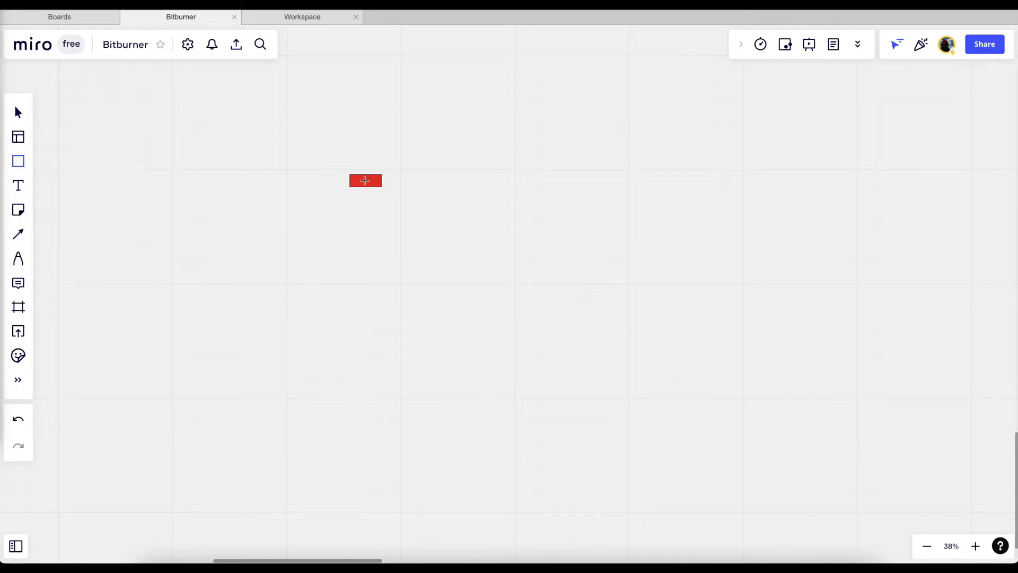
click(492, 122)
click(458, 187)
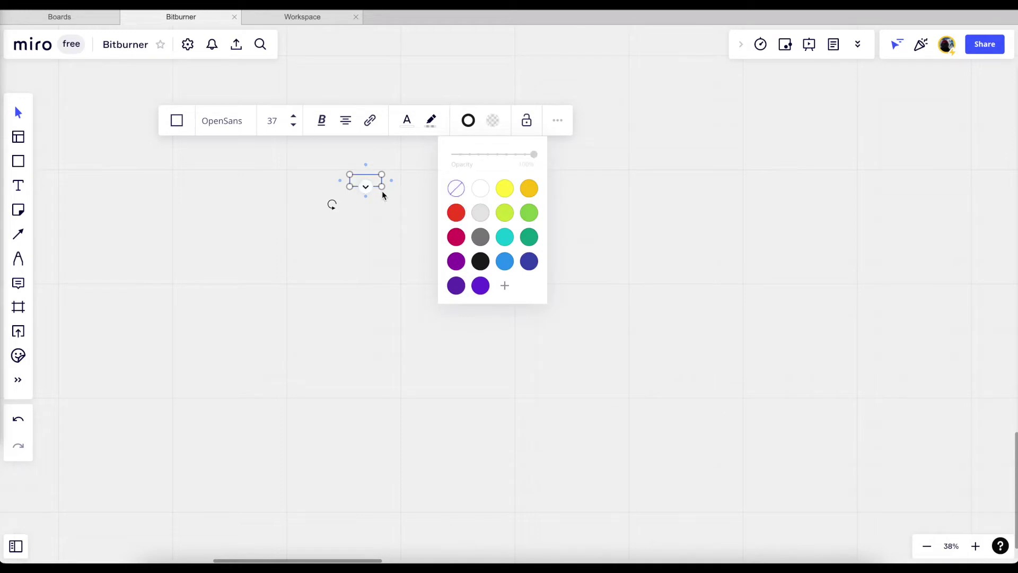
click(375, 188)
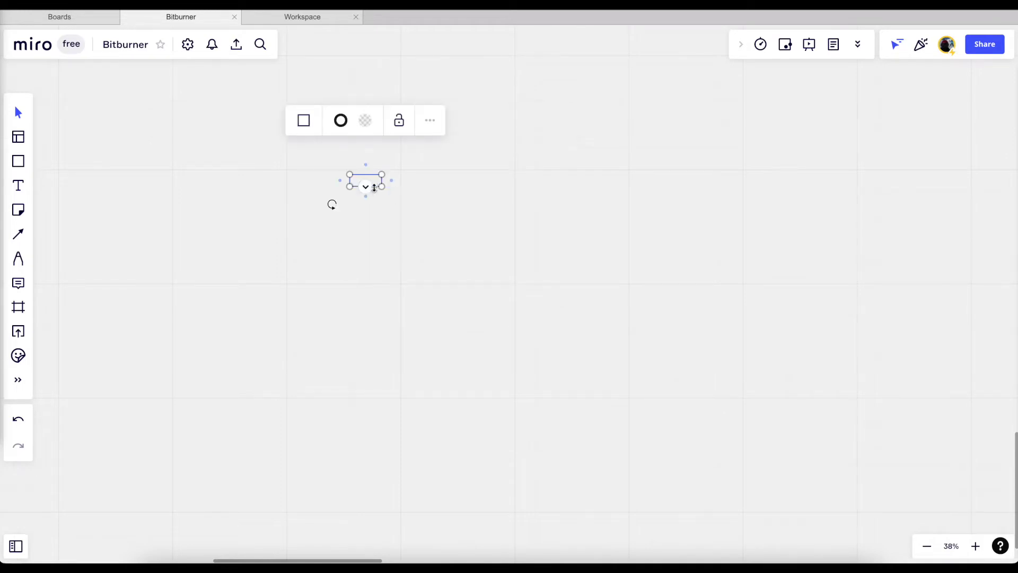
drag(375, 195, 416, 247)
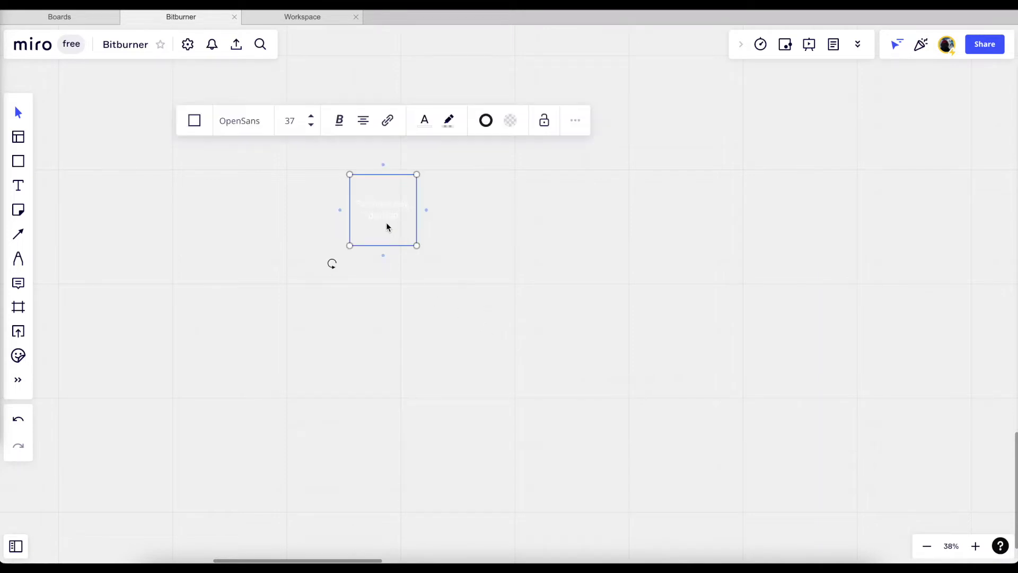
click(430, 121)
click(393, 229)
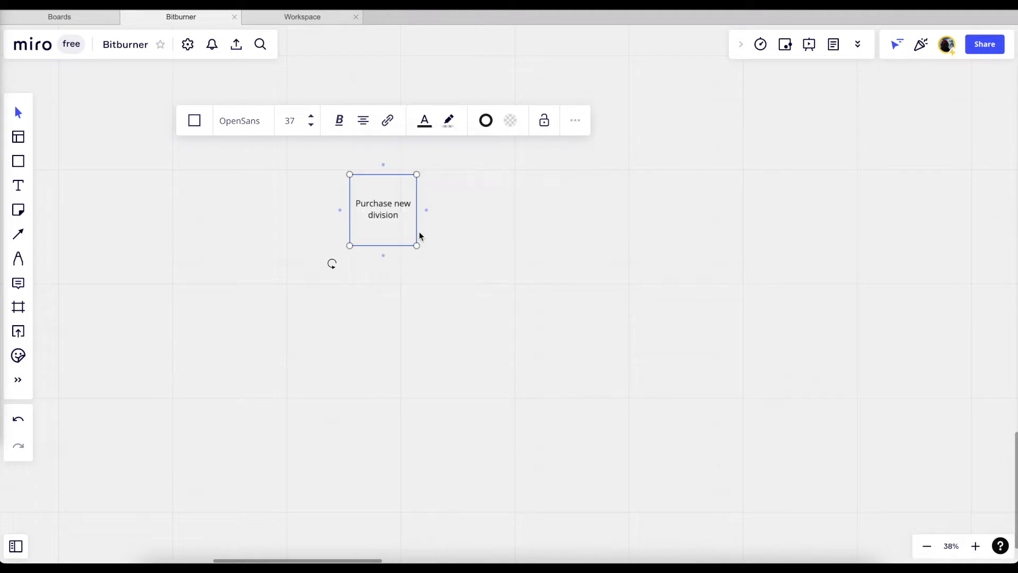
click(572, 245)
Return to the Bitburner We Do Stuff overview
scroll(571, 245, left, 1)
scroll(572, 246, up, 2)
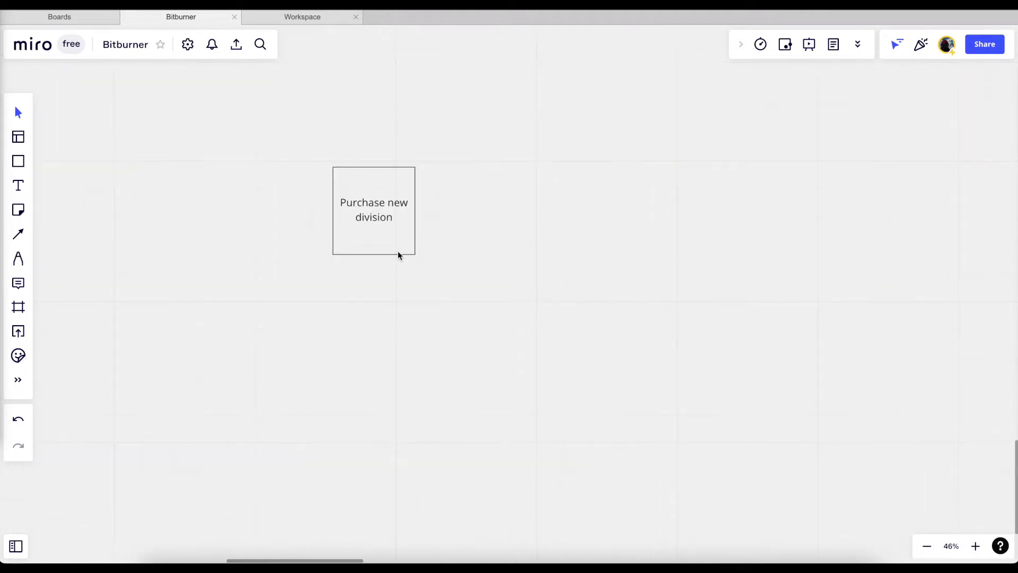
scroll(398, 255, down, 1)
scroll(417, 245, left, 1)
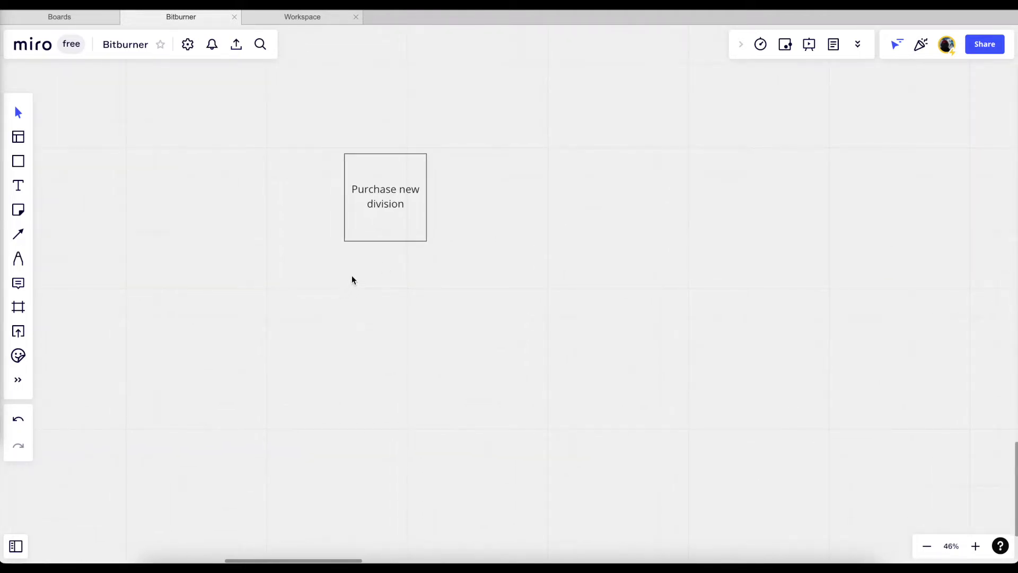
click(673, 567)
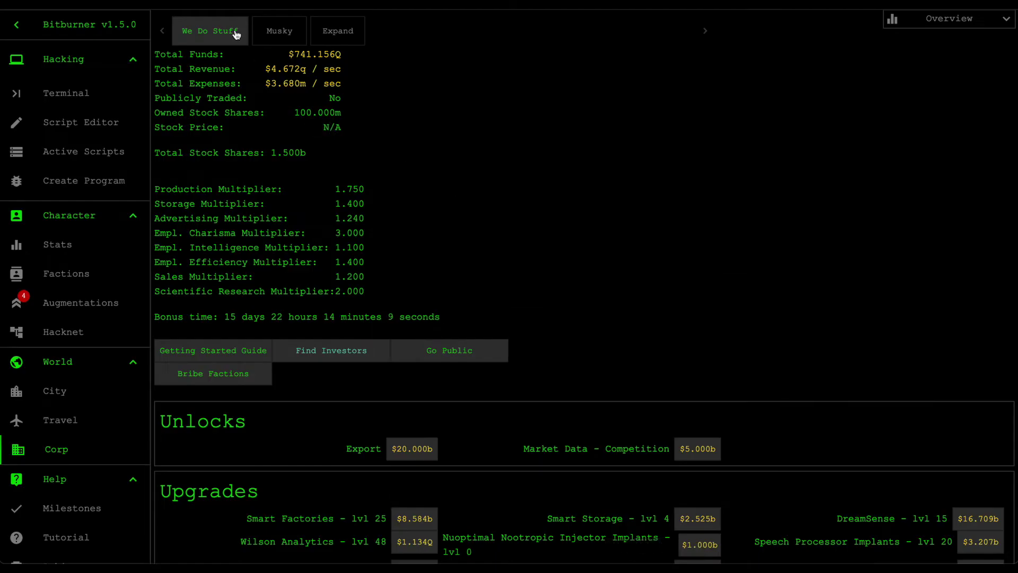
Open Musky's Sector-12 page, showing 738.628 AI Cores stored
click(286, 36)
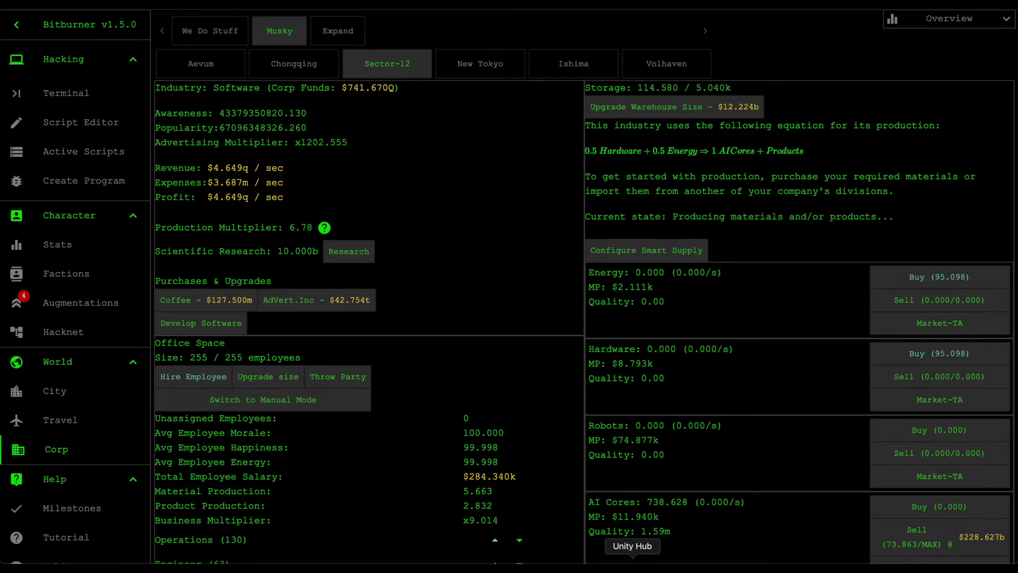
Place an 'Upgrade any sector?' decision diamond below the Purchase new division box
click(549, 566)
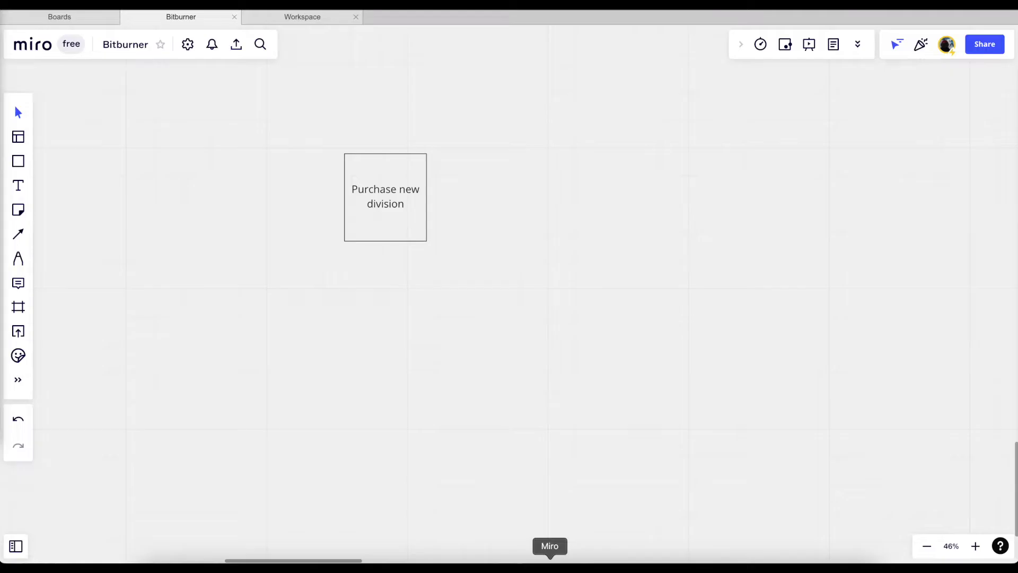
click(18, 160)
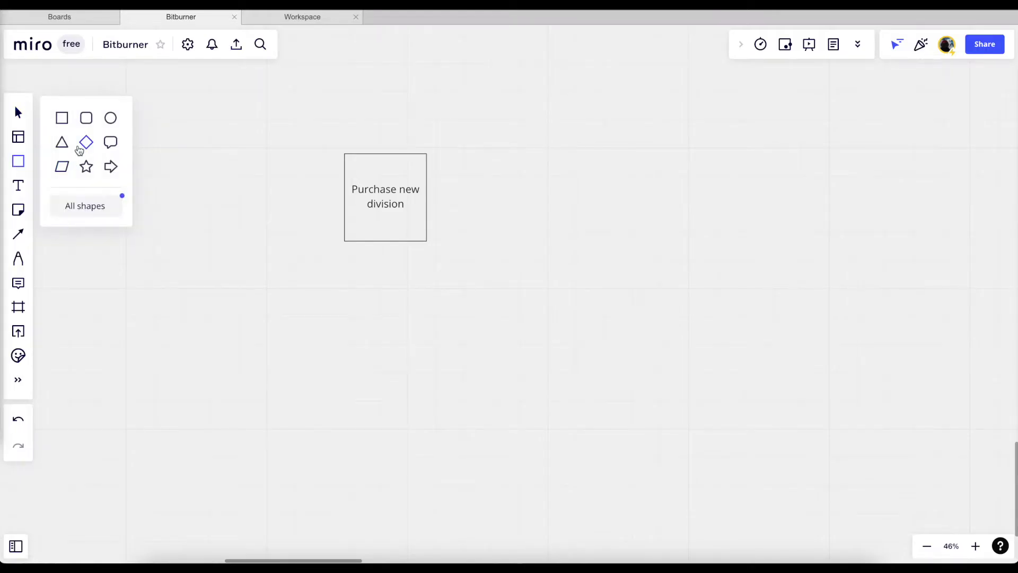
click(84, 141)
click(243, 272)
click(386, 318)
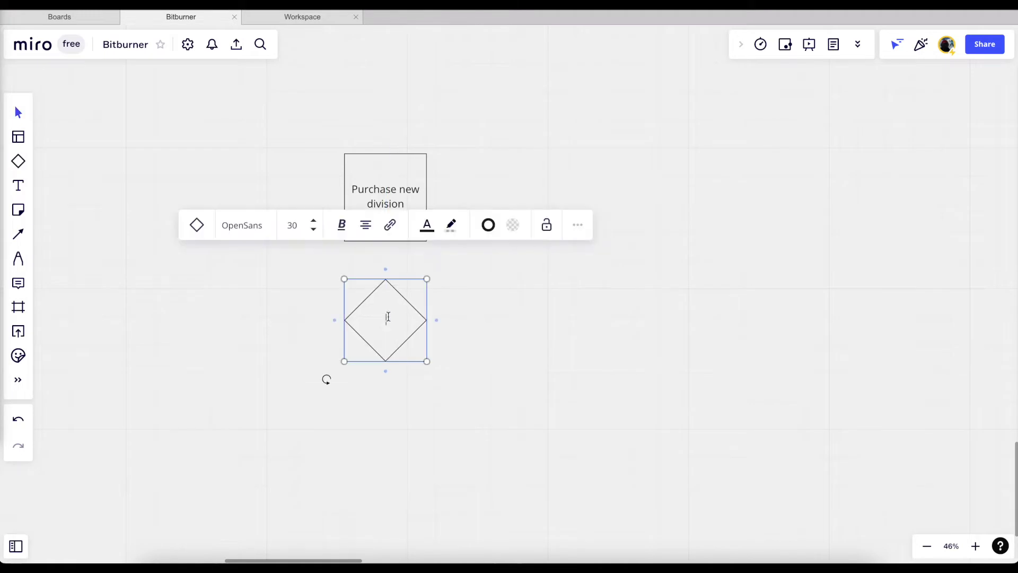
text(Upgrade any sector?)
click(516, 366)
Connect the Purchase new division box down to the diamond with an arrow
click(385, 221)
drag(387, 250, 387, 313)
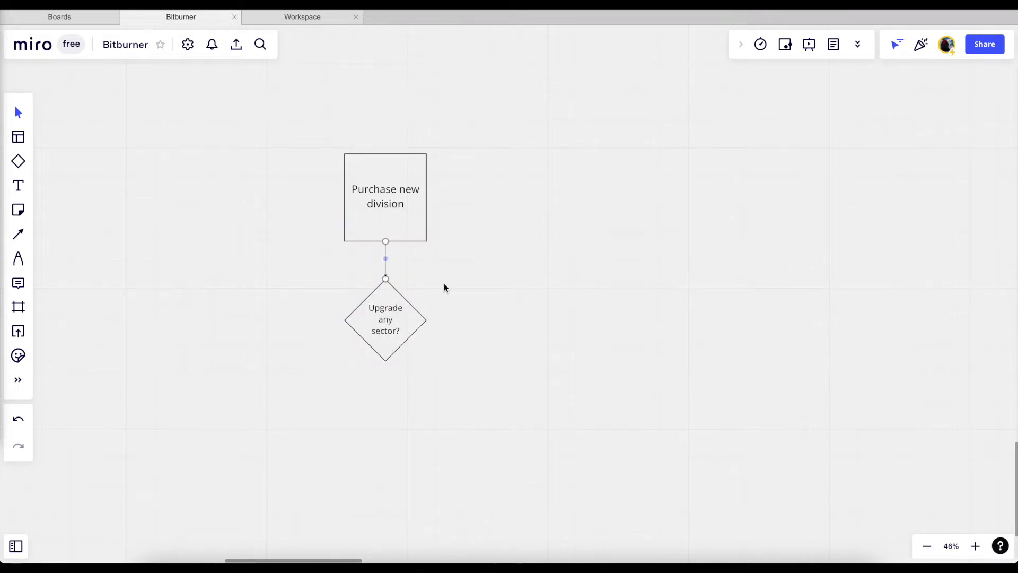
scroll(461, 289, left, 1)
scroll(477, 289, left, 3)
scroll(477, 289, down, 2)
scroll(488, 271, right, 2)
scroll(489, 272, up, 1)
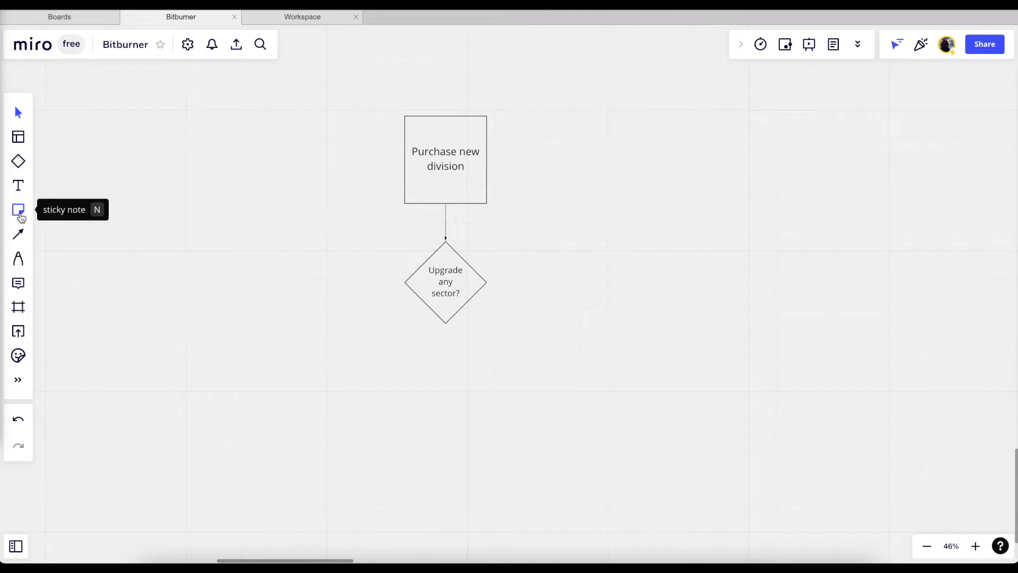
Add a light yellow sticky note 'We have to specify criteria' left of the diamond
click(20, 218)
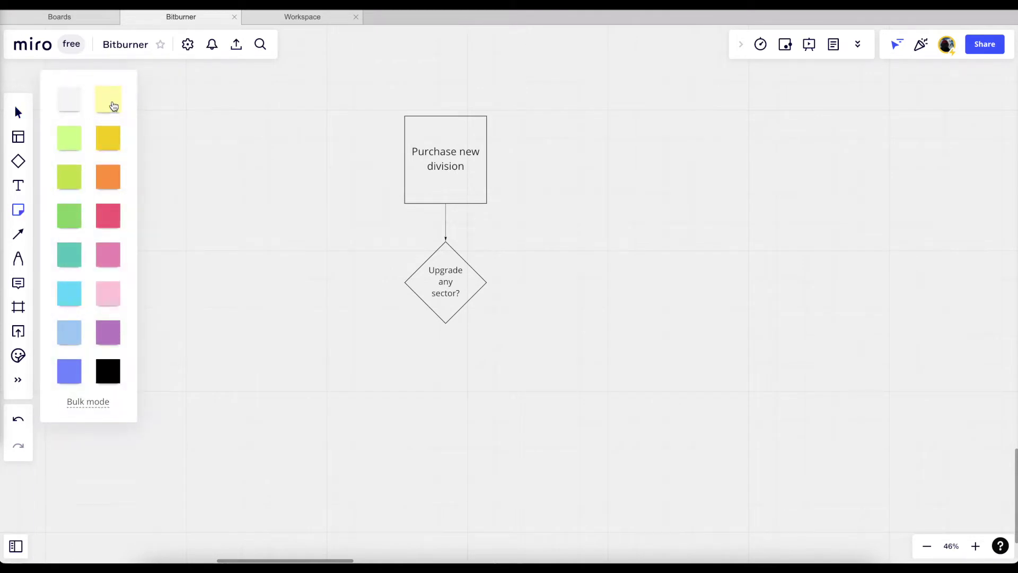
click(111, 101)
click(352, 287)
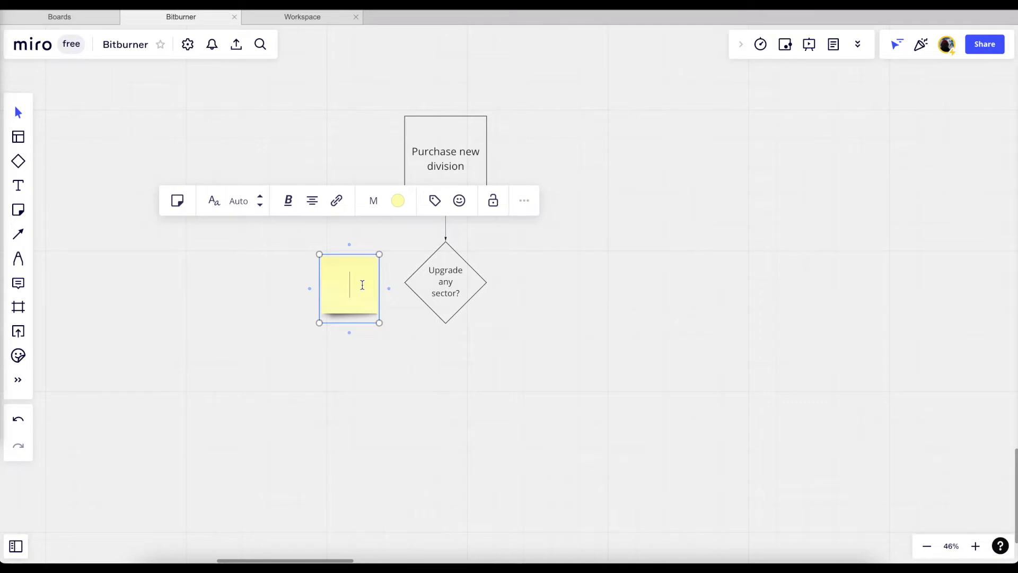
text(We have )
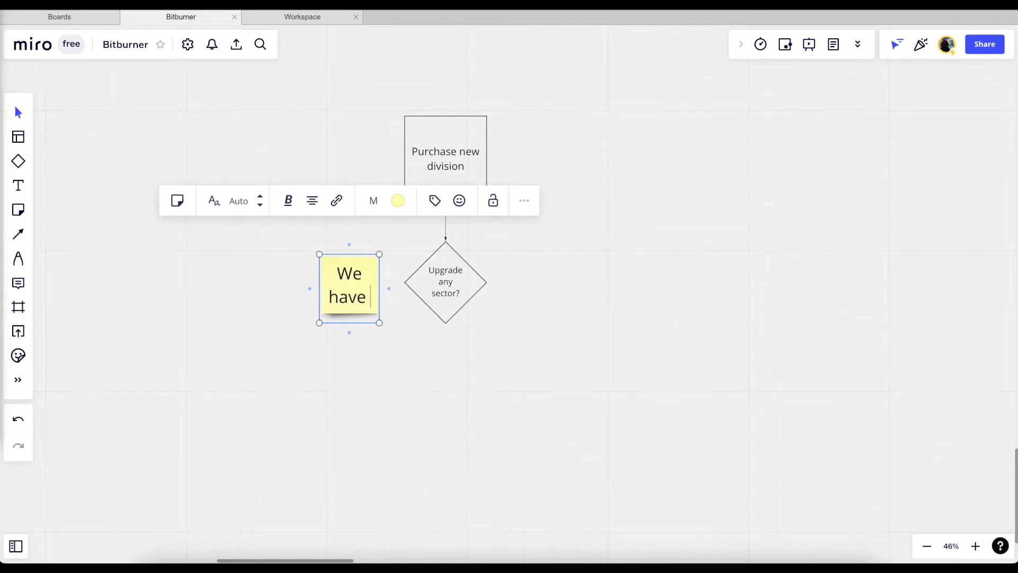
text(to specify)
key(BackSpace)
key(BackSpace)
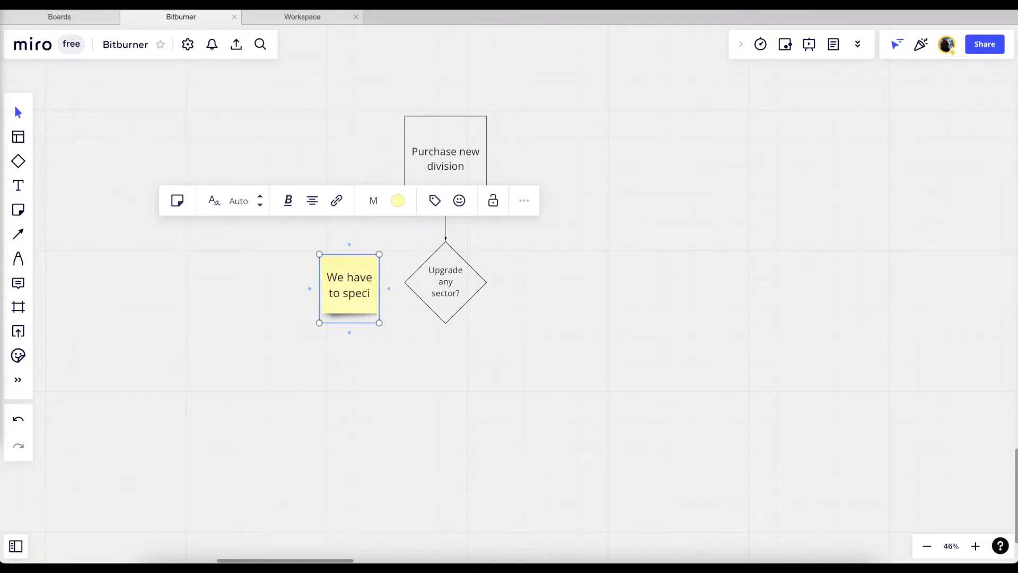
text(fy criteria)
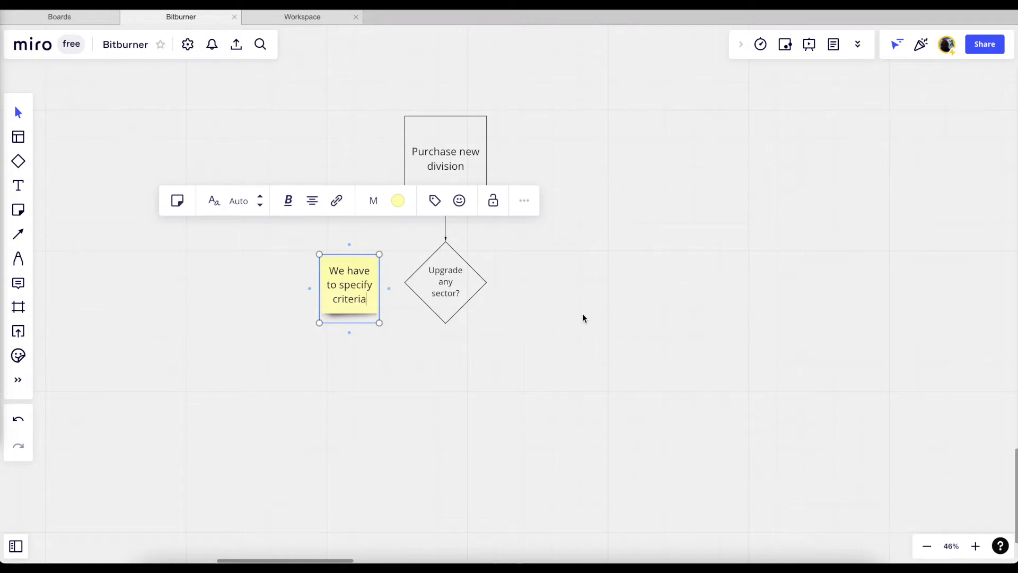
key(Escape)
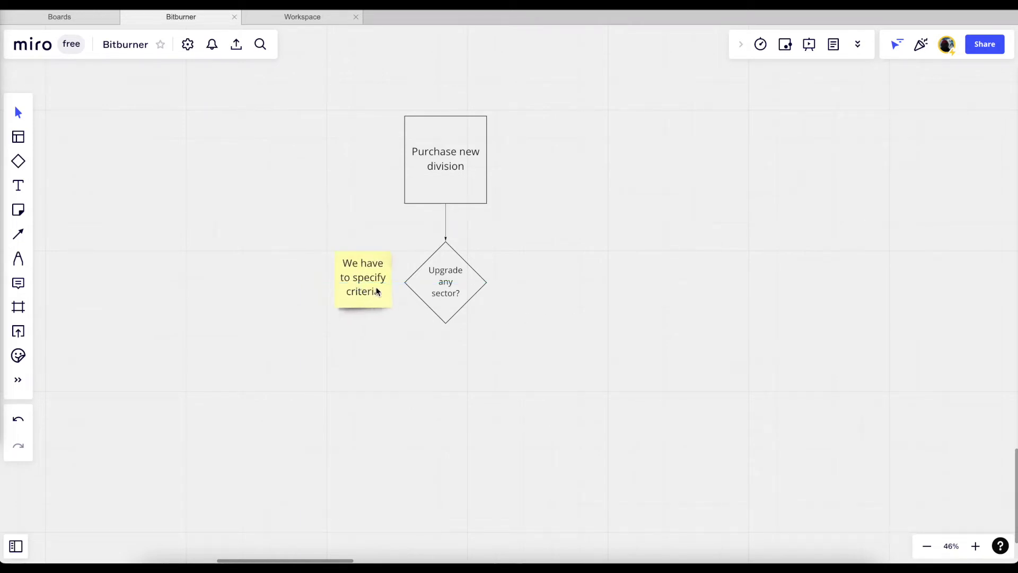
Duplicate the Purchase new division box and move the copy right of the diamond
scroll(552, 329, right, 2)
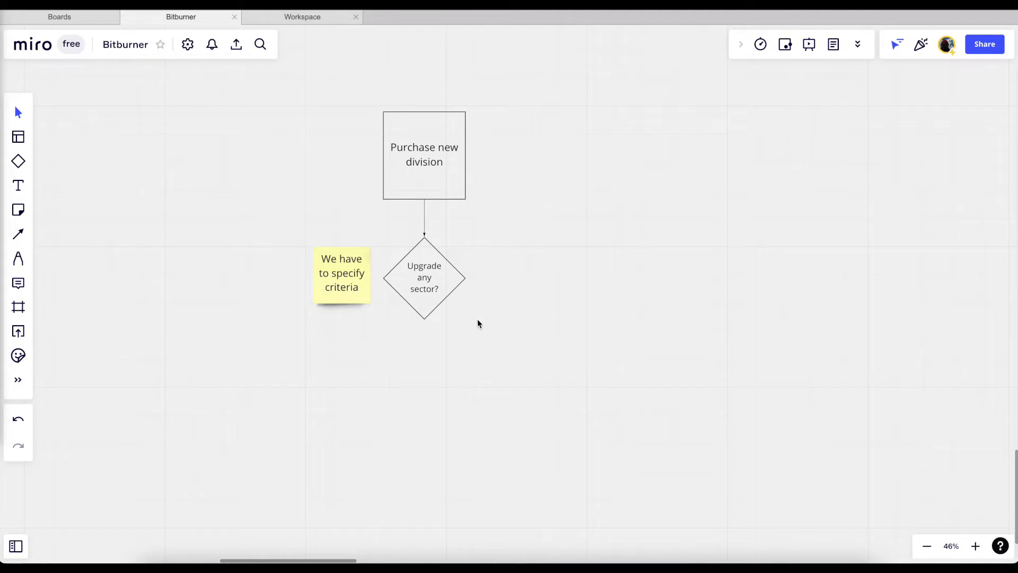
scroll(458, 316, right, 1)
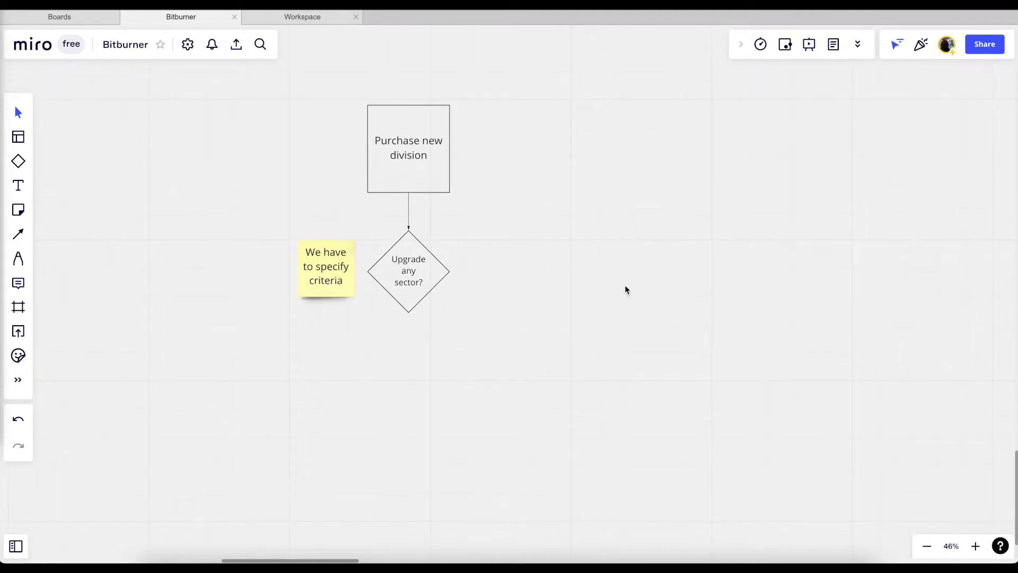
click(424, 171)
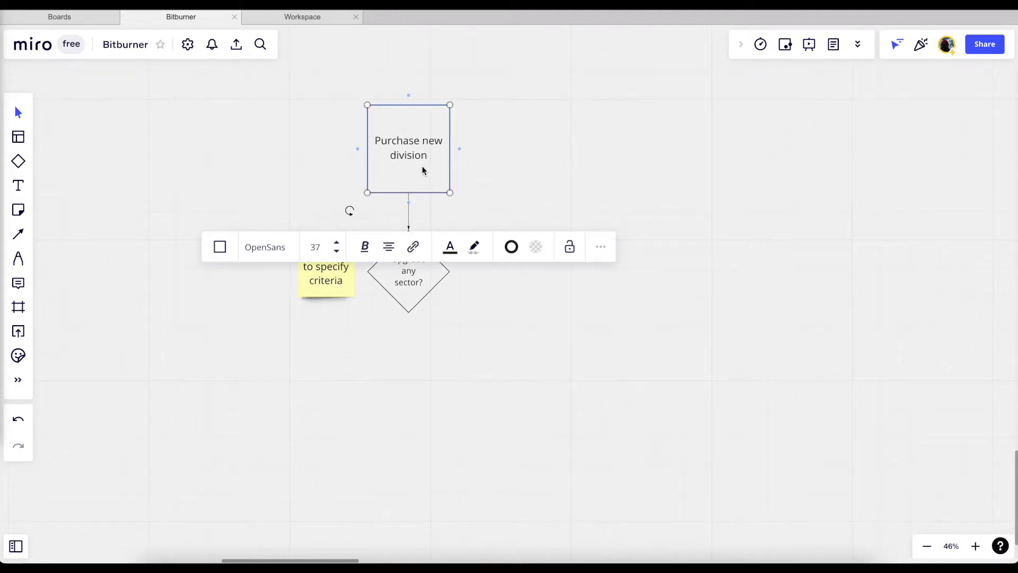
click(513, 330)
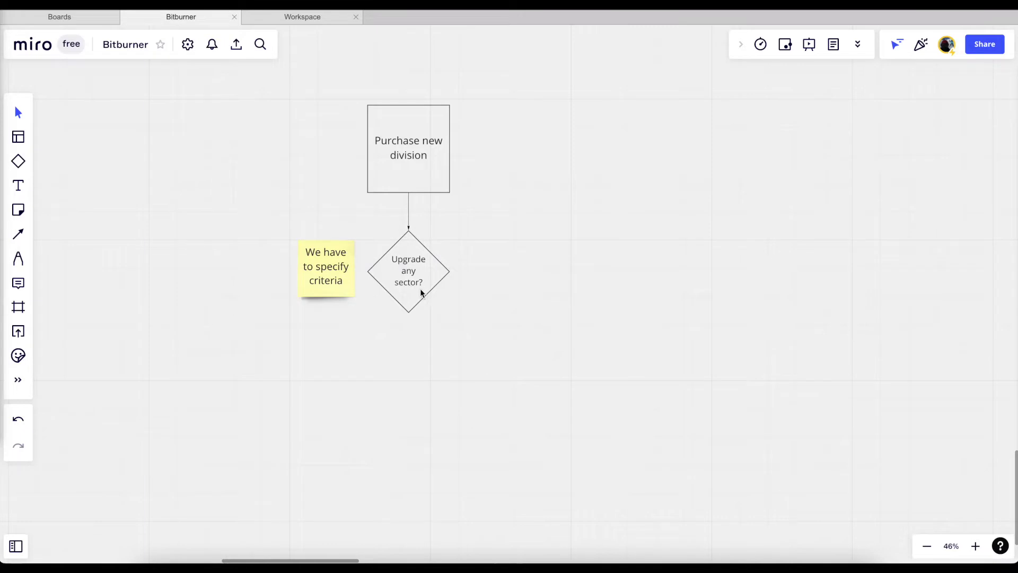
click(418, 164)
key(ctrl+d)
drag(497, 156, 535, 267)
Relabel the copied box 'Tend sector'
double_click(534, 267)
key(ctrl+a)
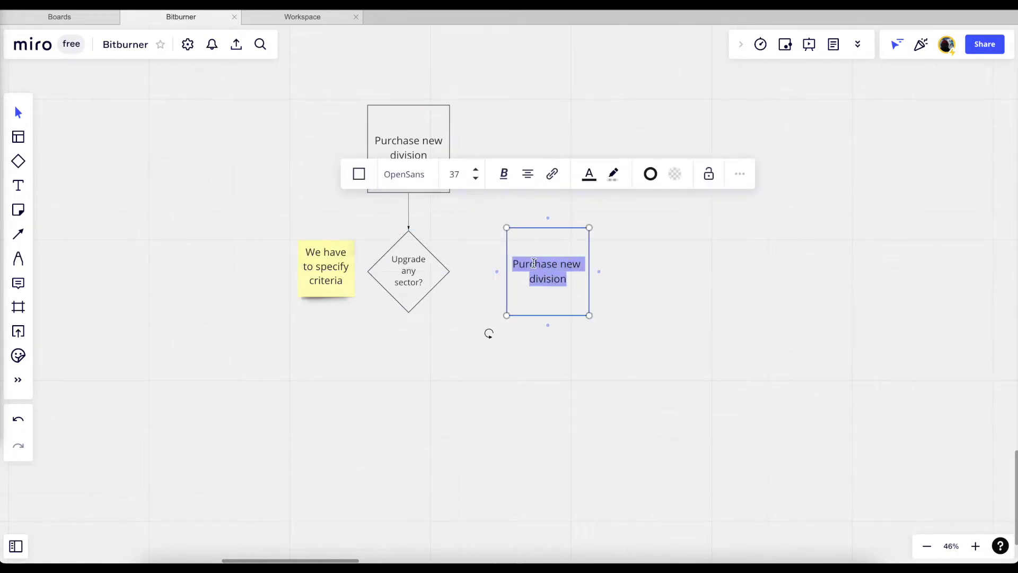
text(Tend sector)
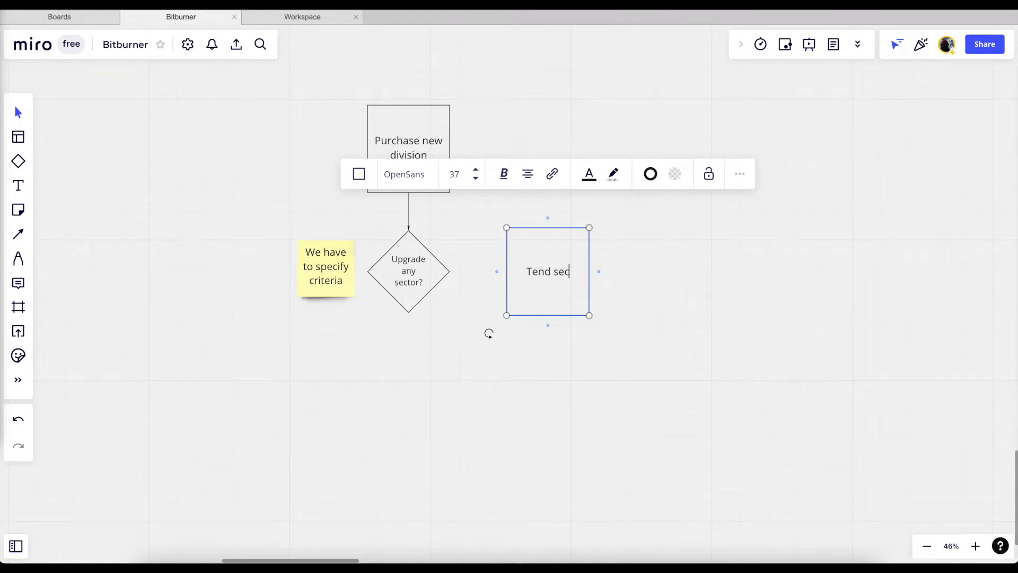
click(711, 302)
Connect the diamond to Tend sector and give the box a purple fill at 40% opacity
click(423, 275)
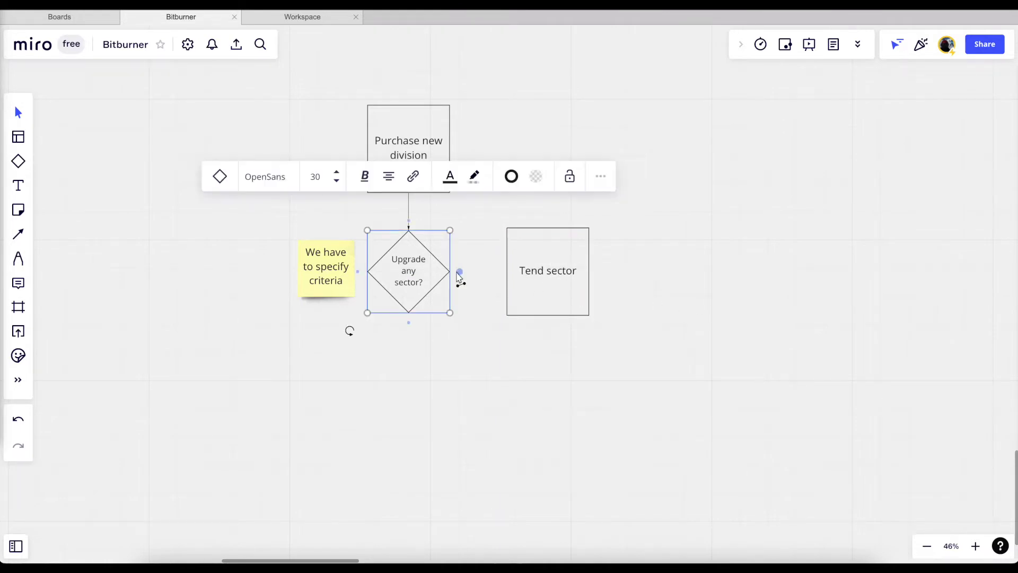
drag(473, 276, 518, 289)
click(552, 286)
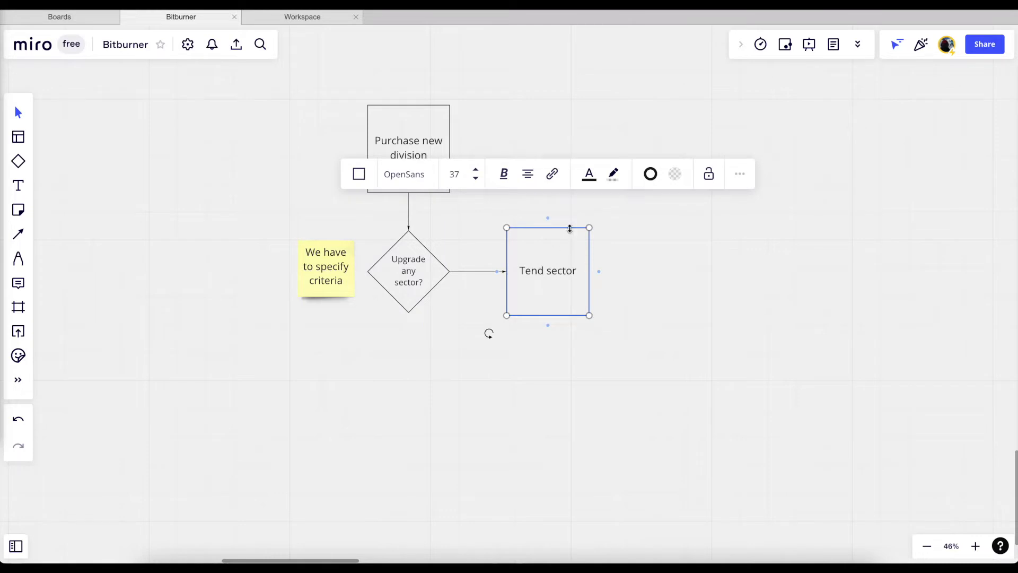
click(676, 175)
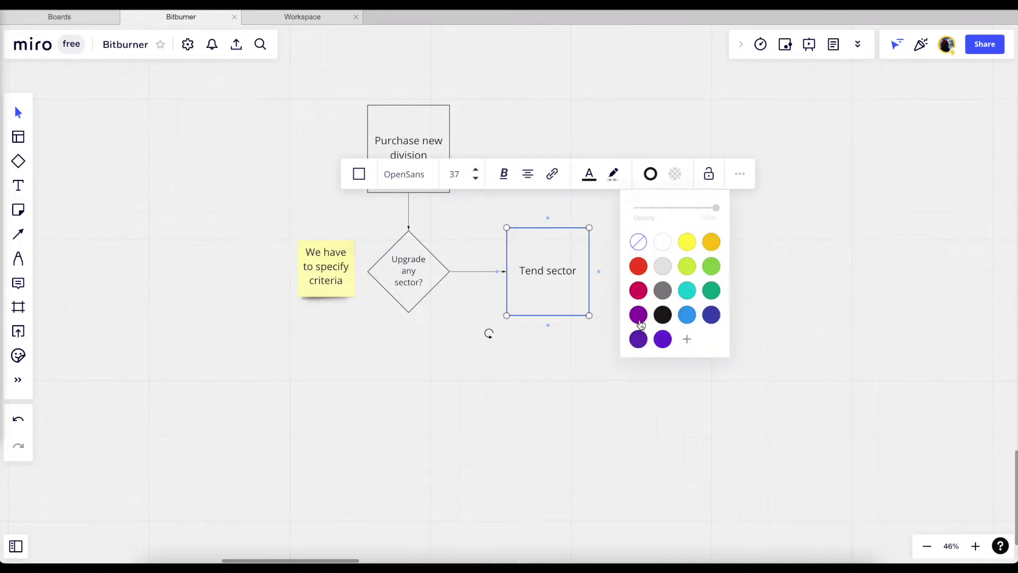
click(638, 315)
drag(715, 208, 649, 209)
key(Escape)
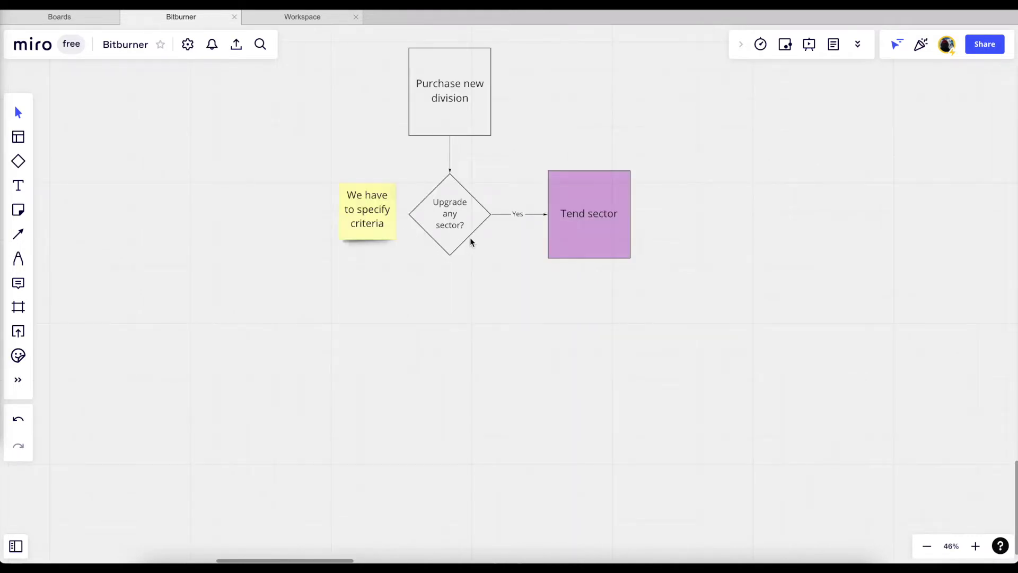
Duplicate the diamond lower down and relabel it 'Do we have all sectors?'
click(467, 231)
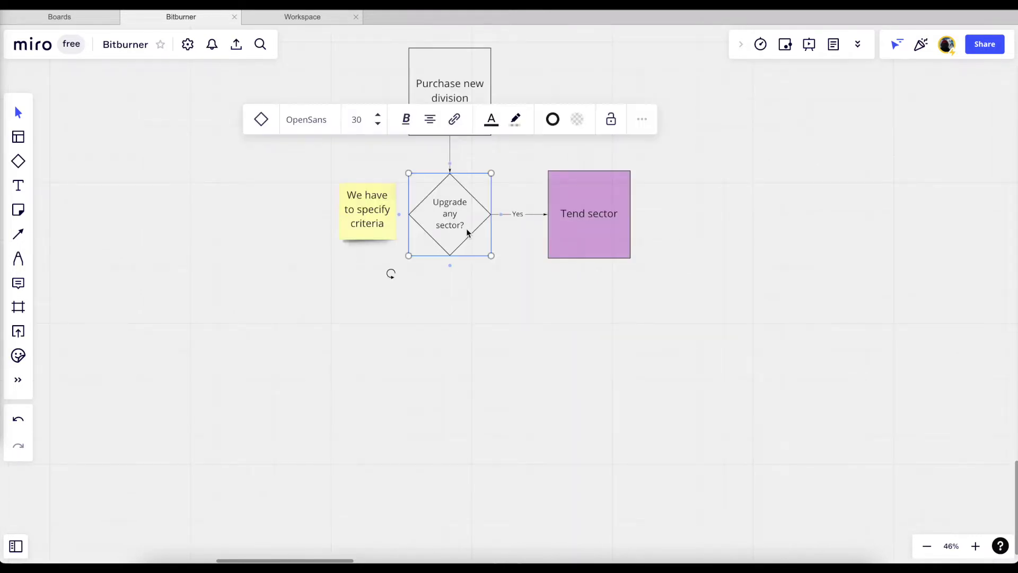
key(ctrl+d)
drag(461, 300, 461, 329)
double_click(462, 329)
text(Do we)
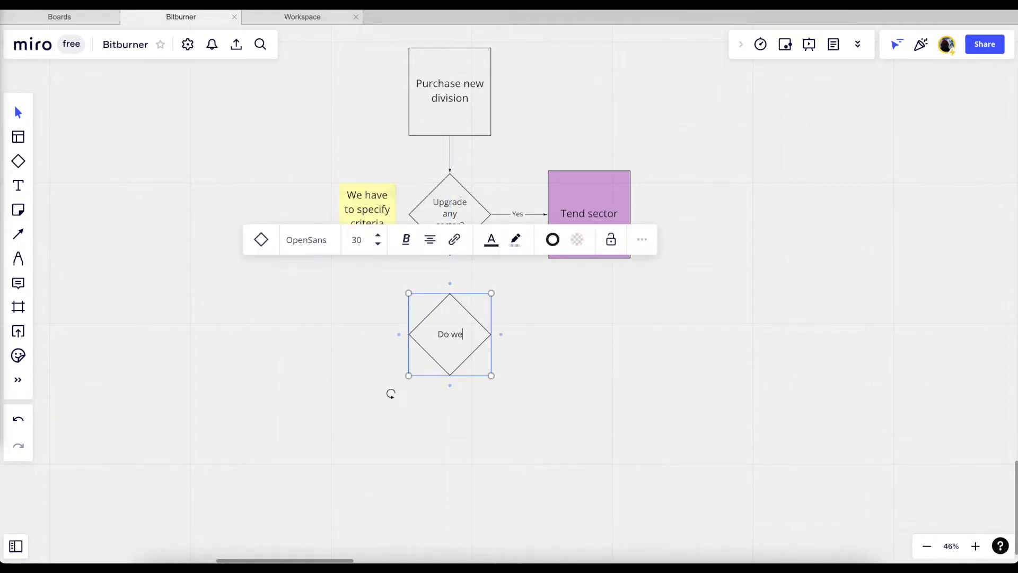
text( have all sectors?)
click(567, 328)
Copy the Purchase new division box beside the lower diamond and change it to 'Purchase new sector'
click(448, 100)
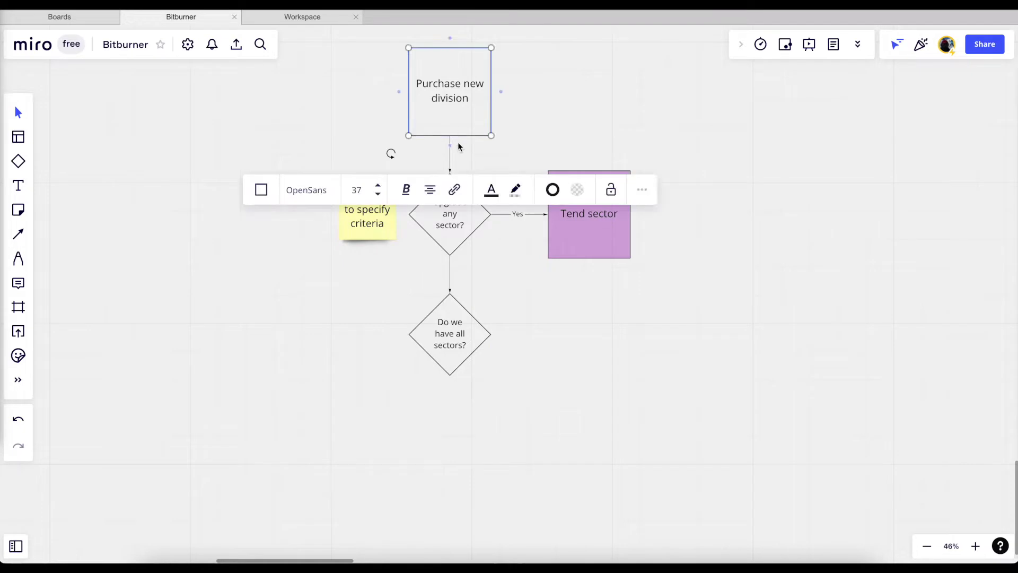
key(ctrl+d)
drag(519, 104, 566, 350)
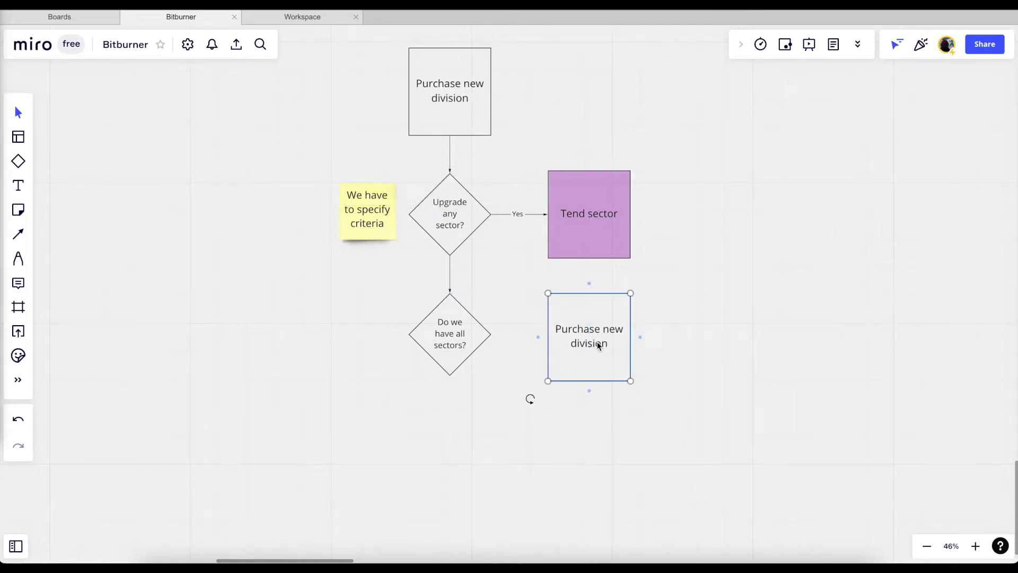
key(Return)
key(ctrl+shift+Left)
text(sector)
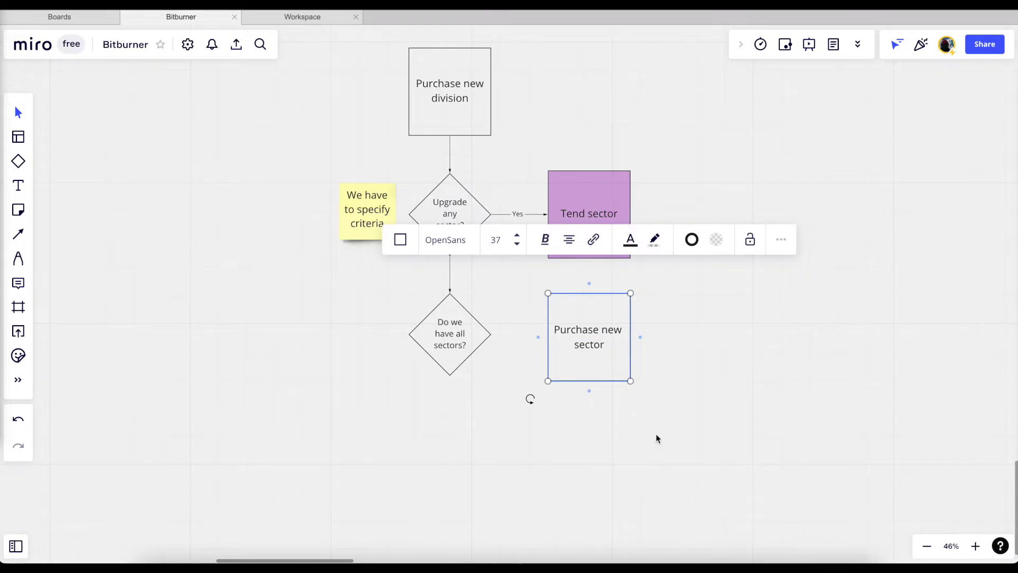
Switch to Bitburner and look over the Musky Sector-12 page
click(677, 560)
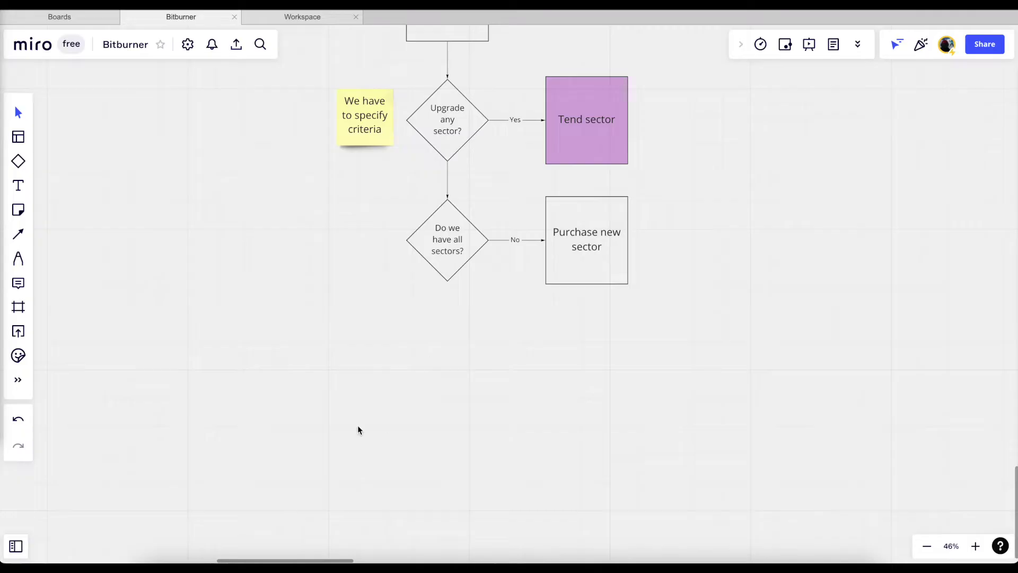
scroll(368, 322, up, 2)
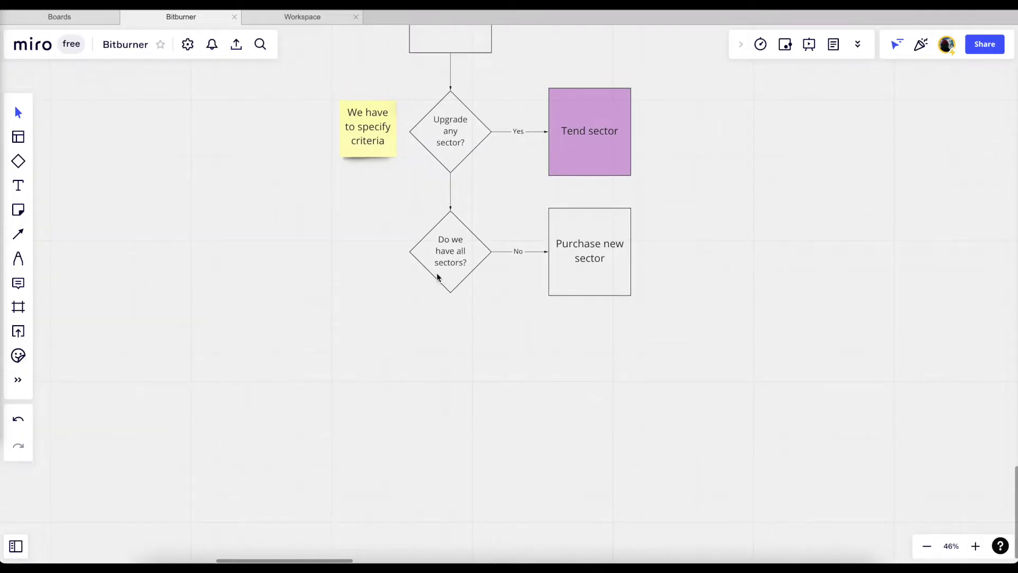
scroll(438, 290, right, 2)
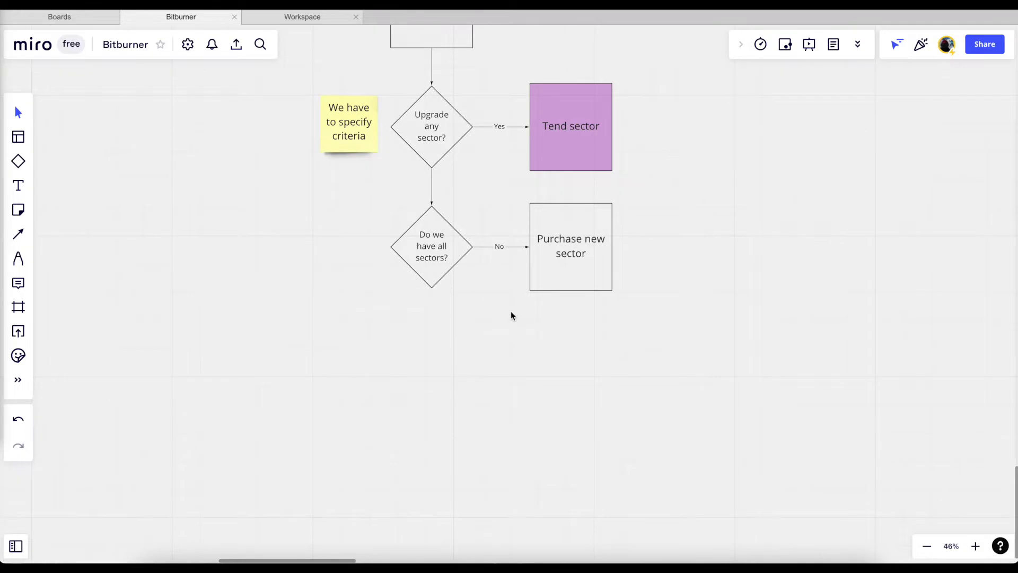
scroll(512, 316, left, 3)
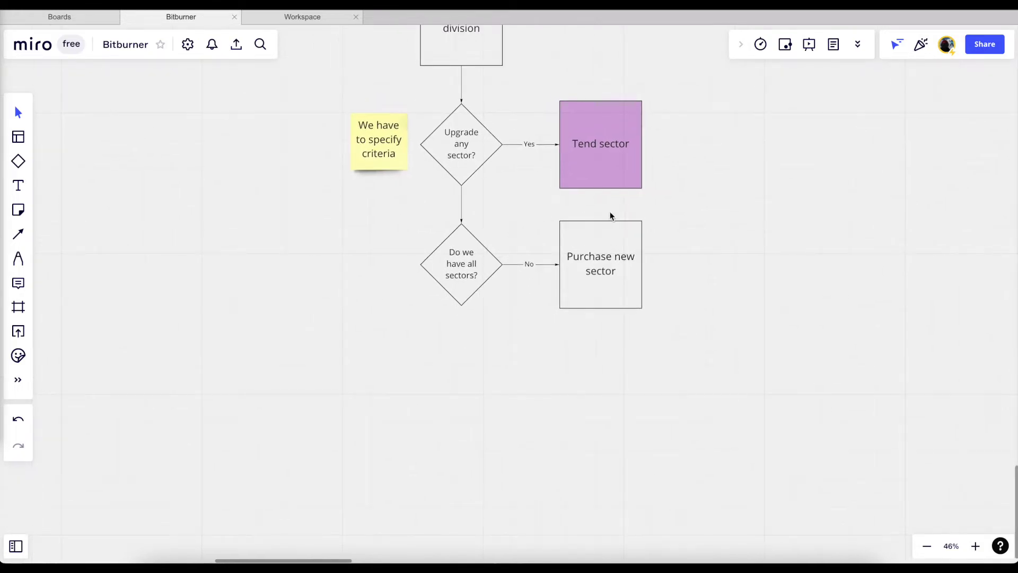
scroll(686, 316, up, 3)
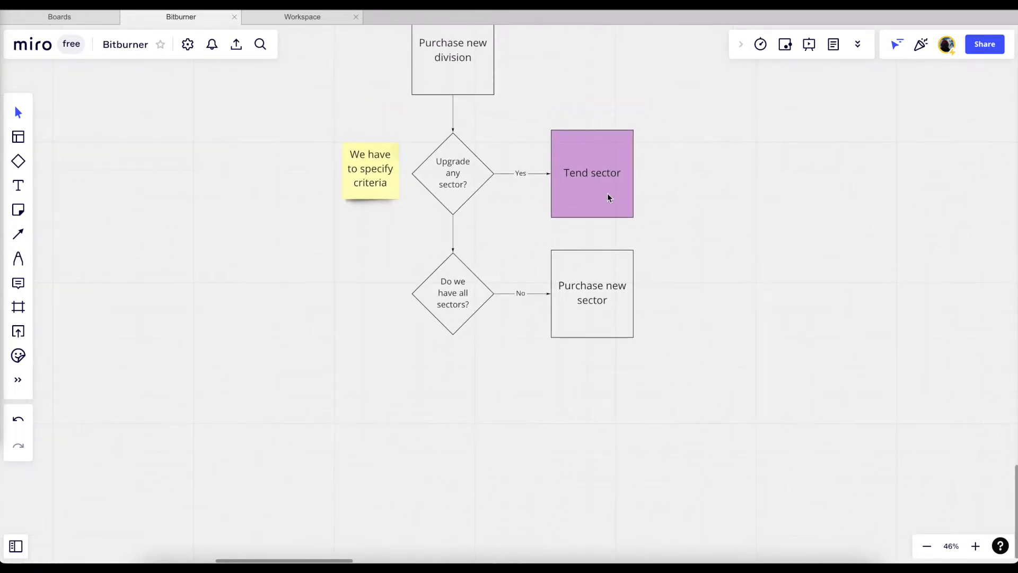
scroll(529, 414, down, 2)
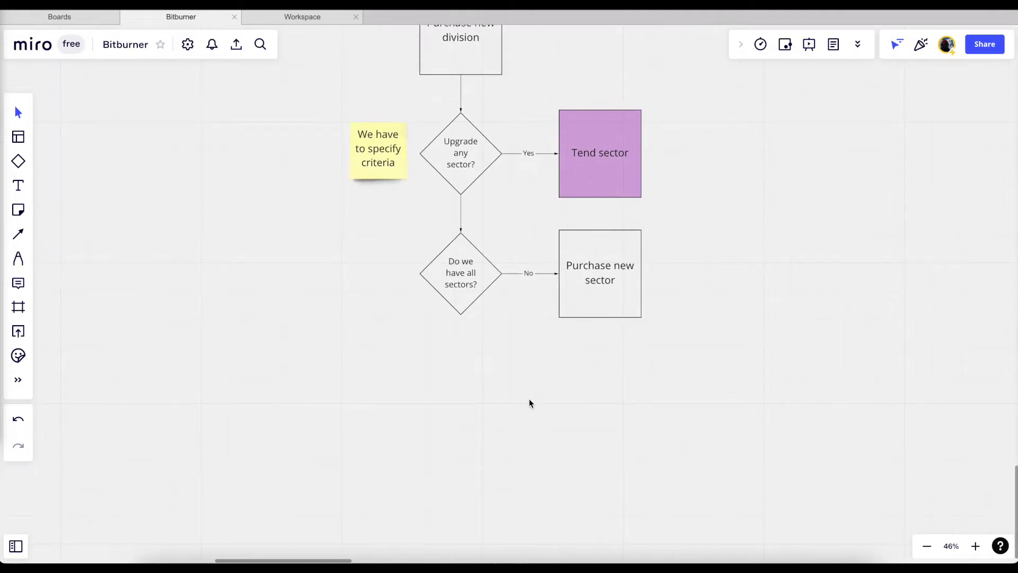
click(673, 565)
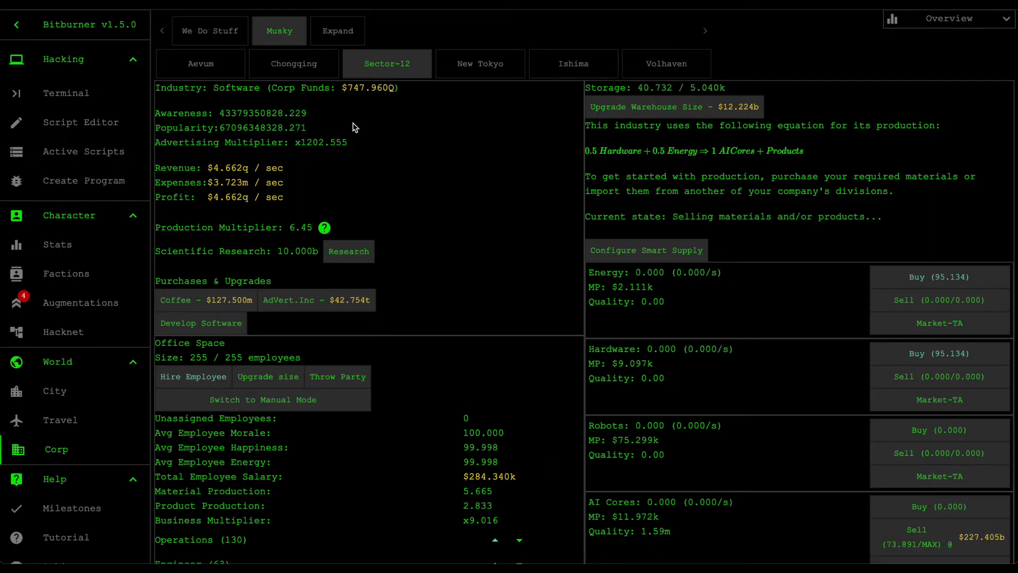
Check the We Do Stuff Unlocks and Upgrades (funds $748.517Q), then go back to Miro
click(202, 27)
scroll(393, 371, down, 1)
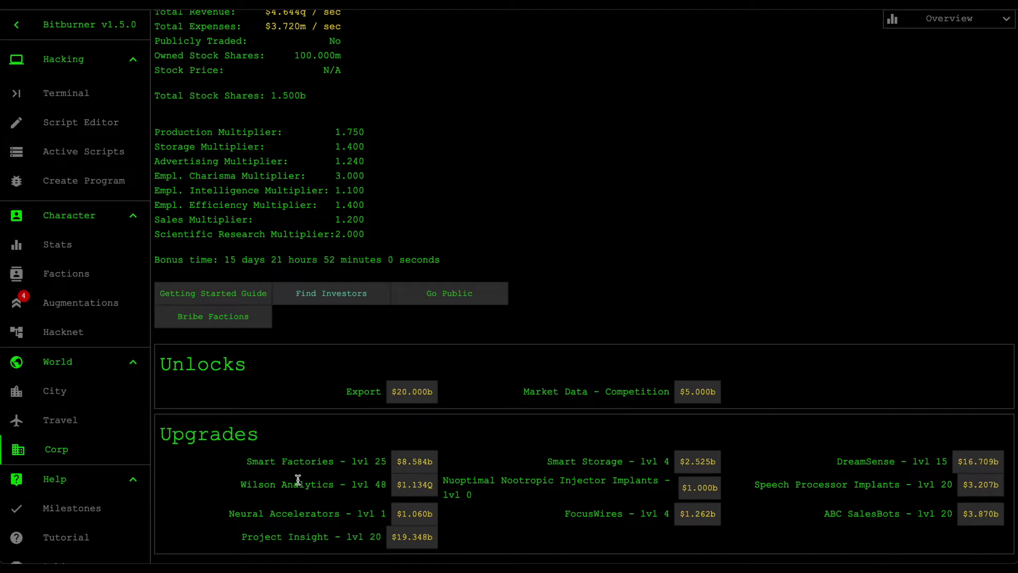
mouse_move(345, 483)
scroll(696, 345, up, 1)
scroll(696, 330, down, 1)
scroll(539, 456, up, 1)
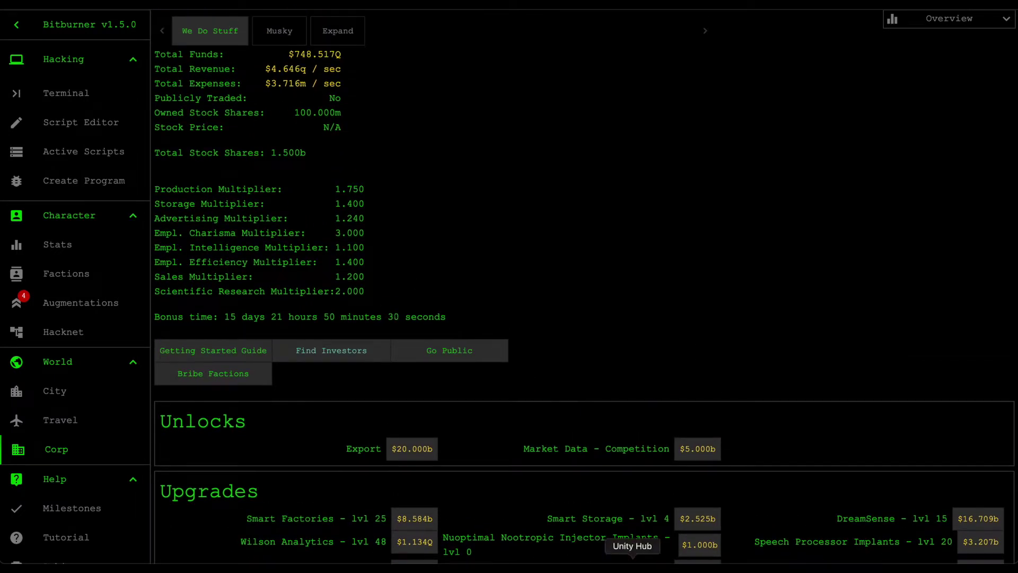
scroll(595, 528, down, 1)
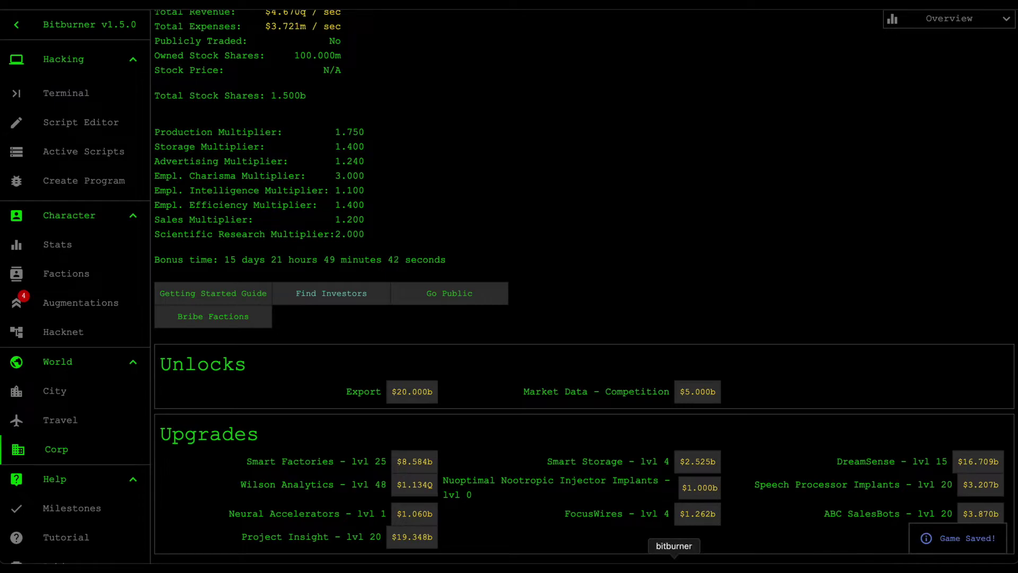
click(549, 559)
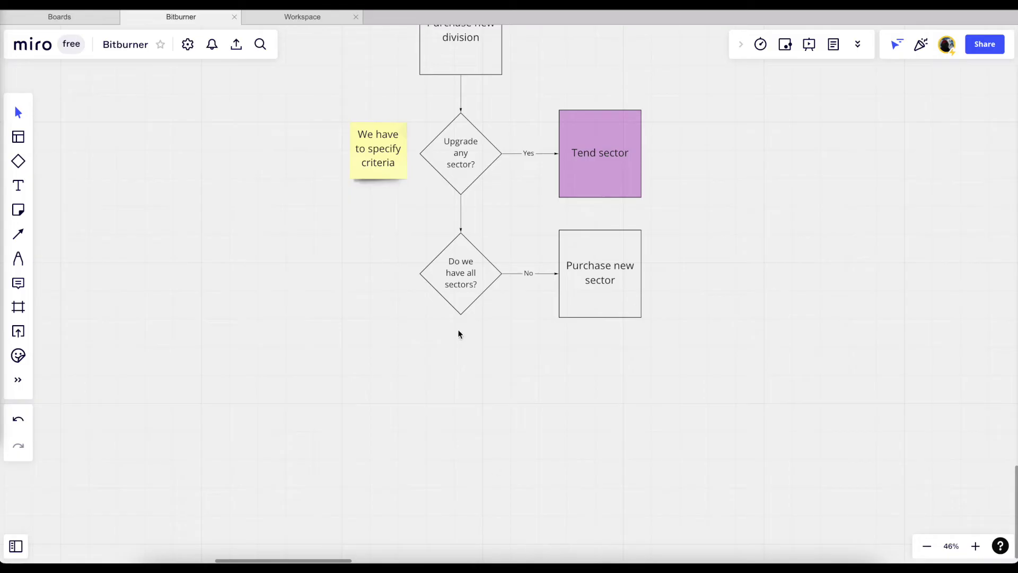
Close the Quick diagram creation popup and frame the flowchart down to the Upgrade corporation? diamond
scroll(523, 354, up, 2)
click(991, 242)
scroll(729, 454, right, 1)
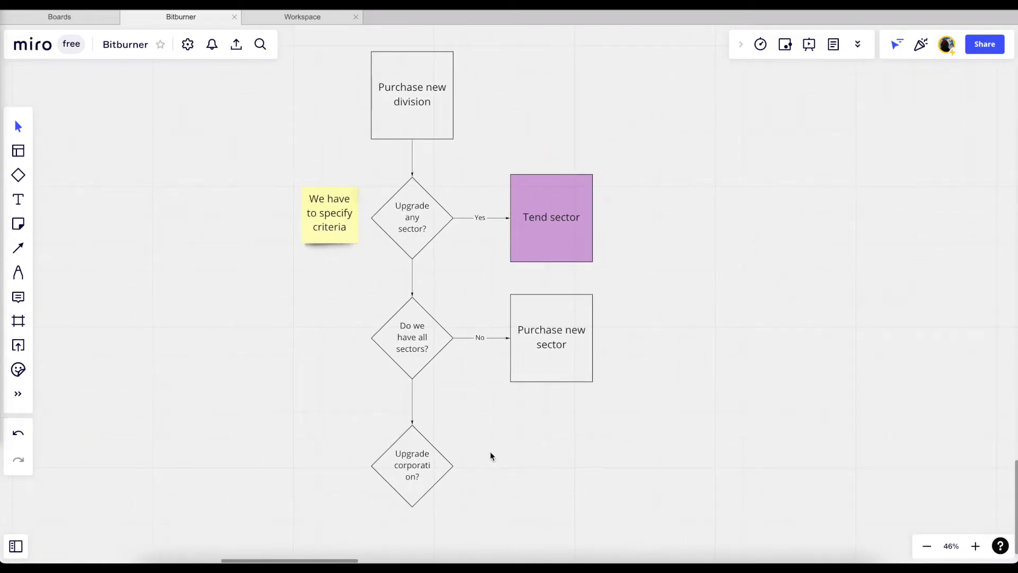
scroll(602, 420, down, 1)
scroll(602, 420, right, 1)
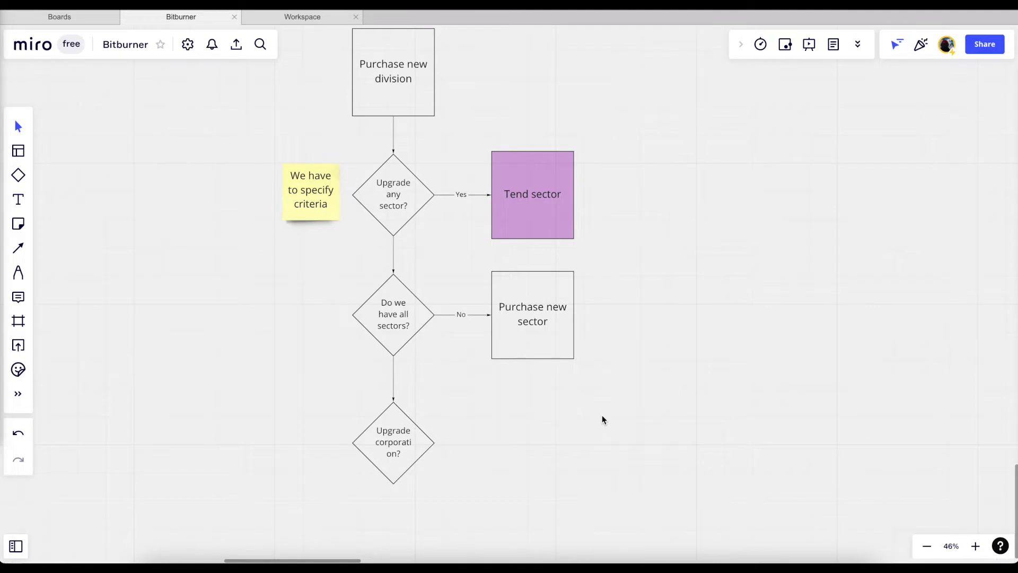
scroll(601, 363, down, 1)
scroll(602, 363, right, 1)
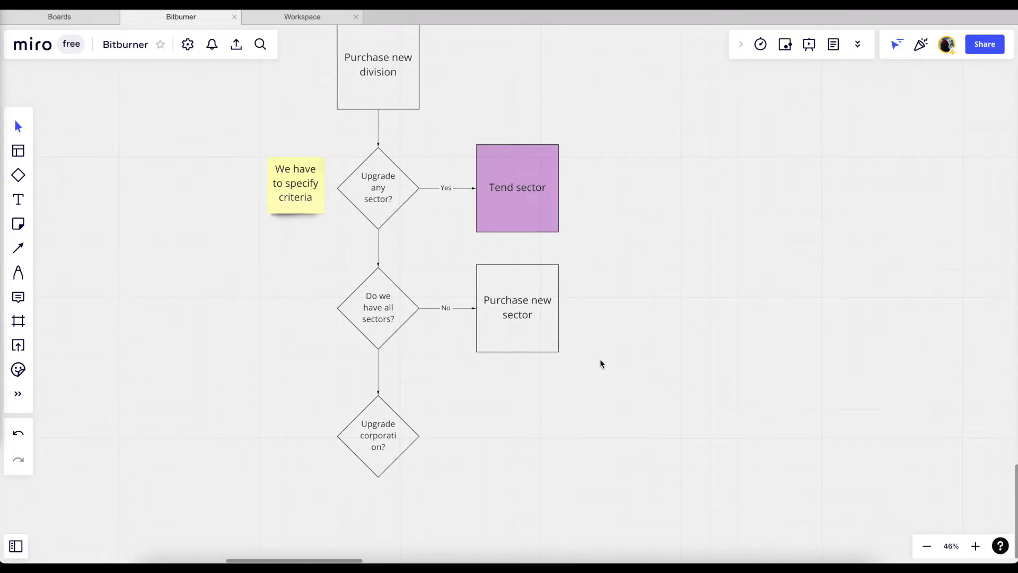
scroll(601, 364, down, 5)
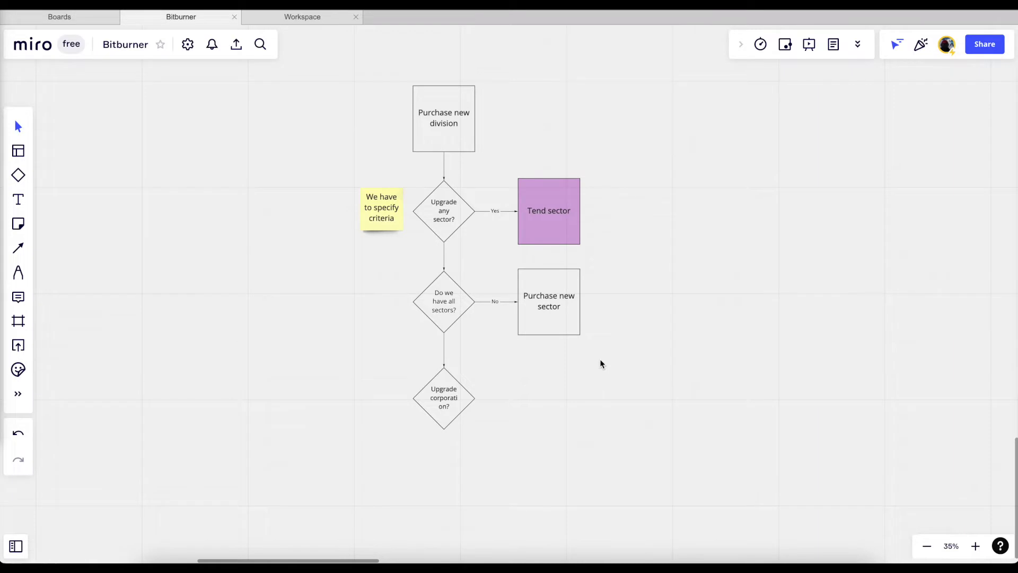
scroll(601, 364, up, 3)
Copy the Purchase new sector box beside Upgrade corporation? and connect them with an arrow
click(526, 286)
key(ctrl+d)
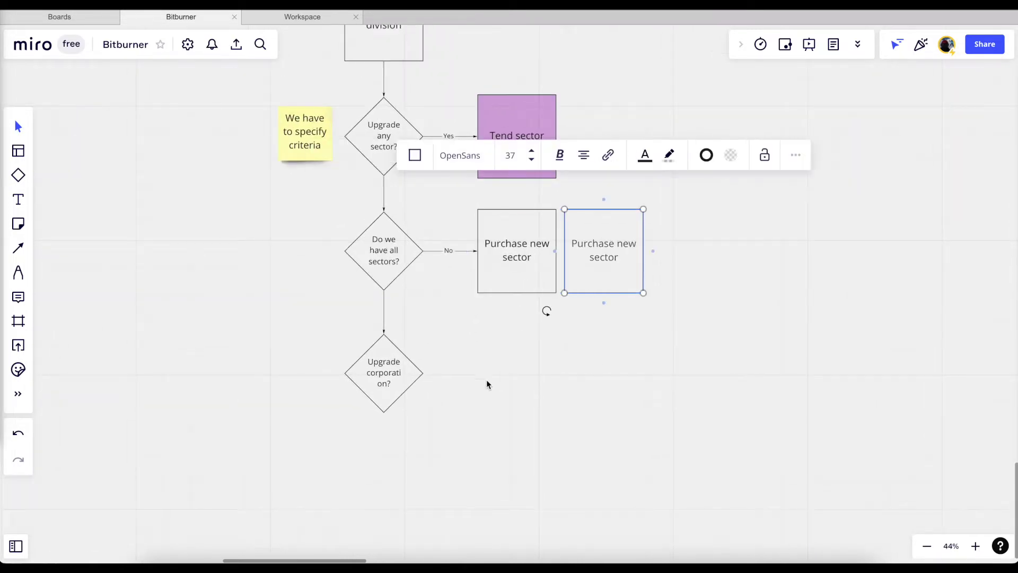
click(438, 384)
scroll(374, 359, down, 1)
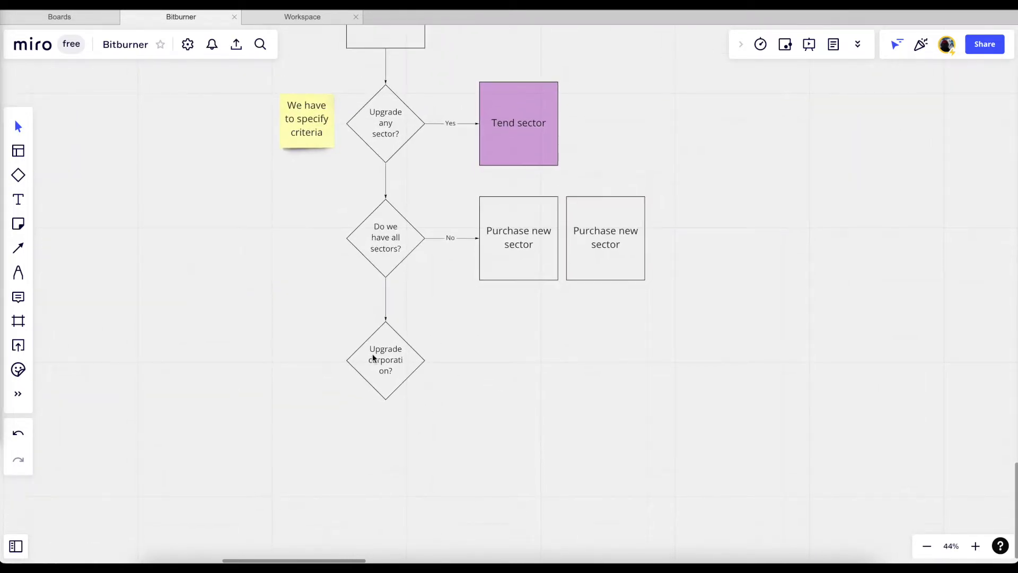
drag(613, 245, 529, 360)
click(407, 370)
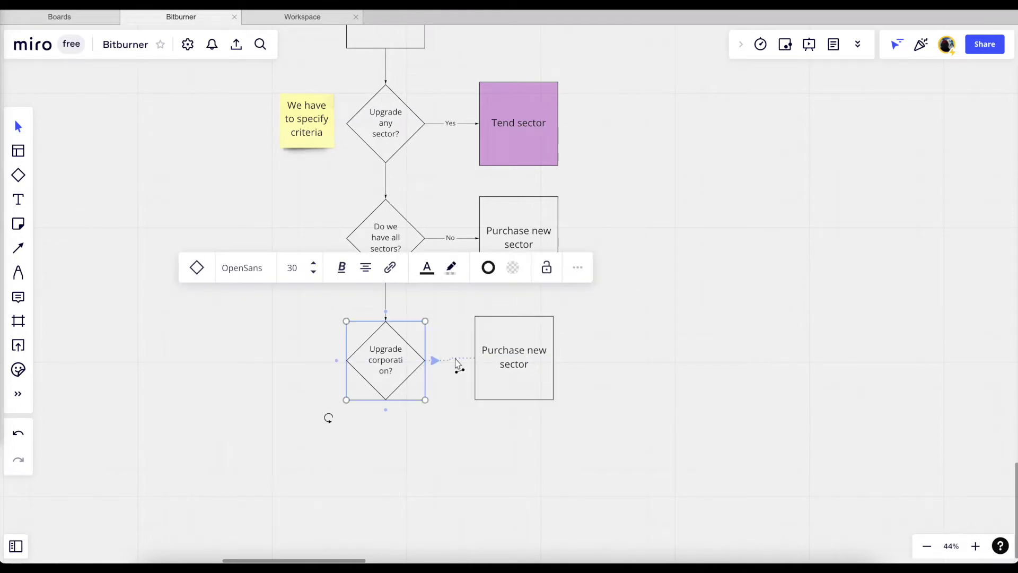
drag(457, 365, 527, 369)
key(Escape)
Change the copied box's label to 'Purchase new upgrades'
double_click(527, 369)
text(upg)
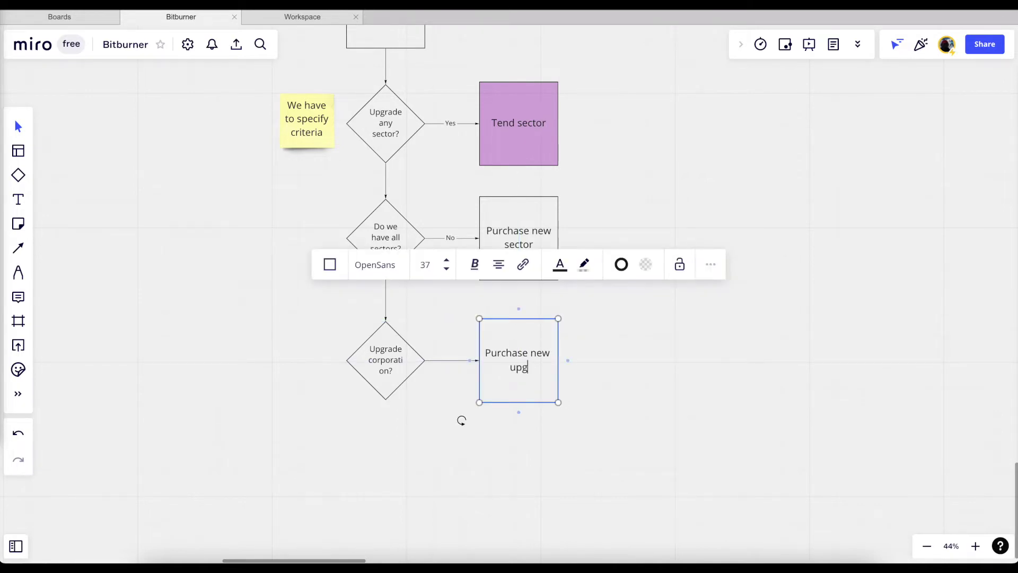
text(rades)
click(647, 377)
scroll(631, 377, down, 2)
scroll(631, 377, left, 2)
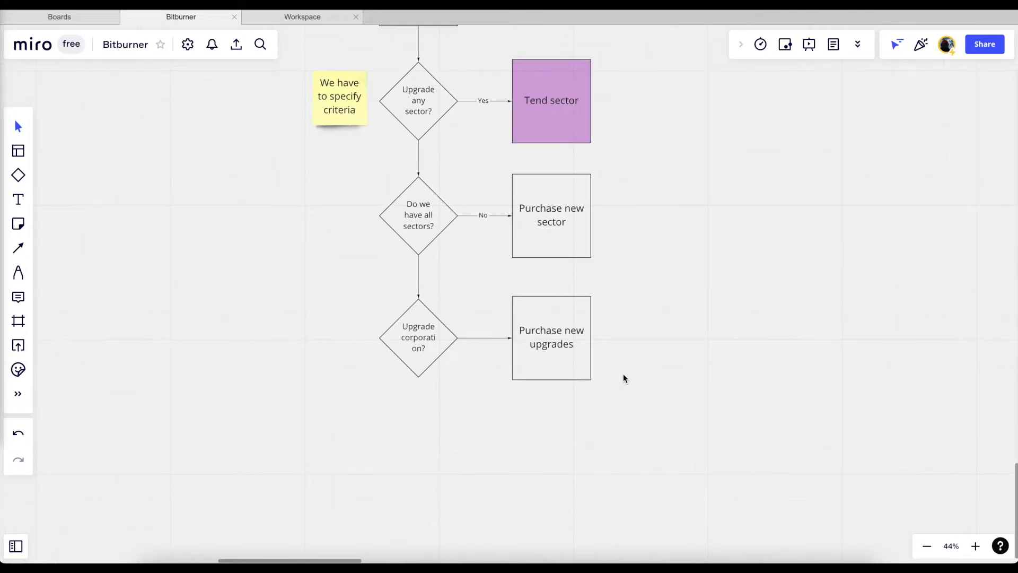
scroll(624, 377, down, 2)
scroll(509, 285, up, 1)
scroll(509, 284, right, 1)
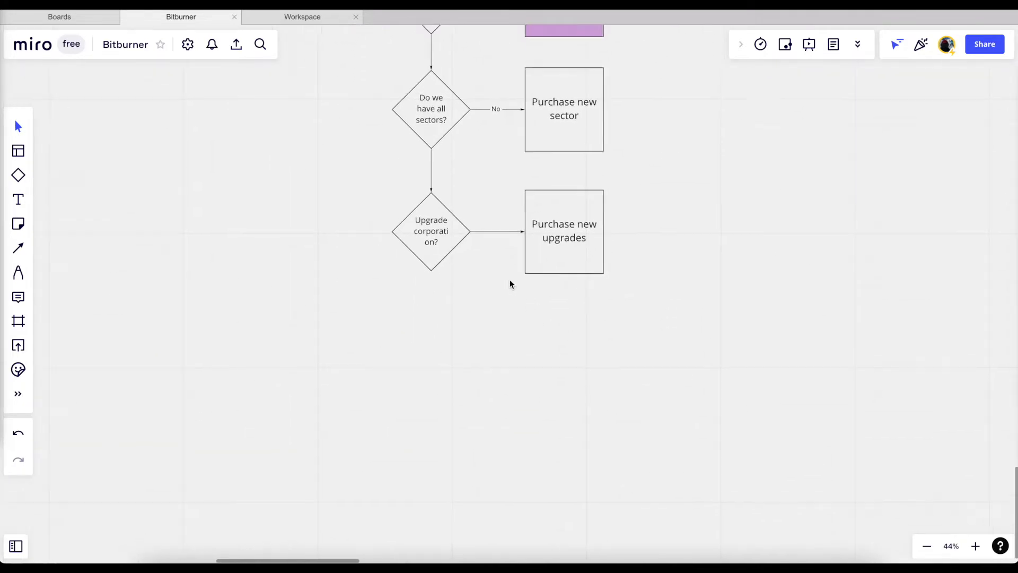
Duplicate the diamond and place the Expand to new division copy below Upgrade corporation?
click(540, 261)
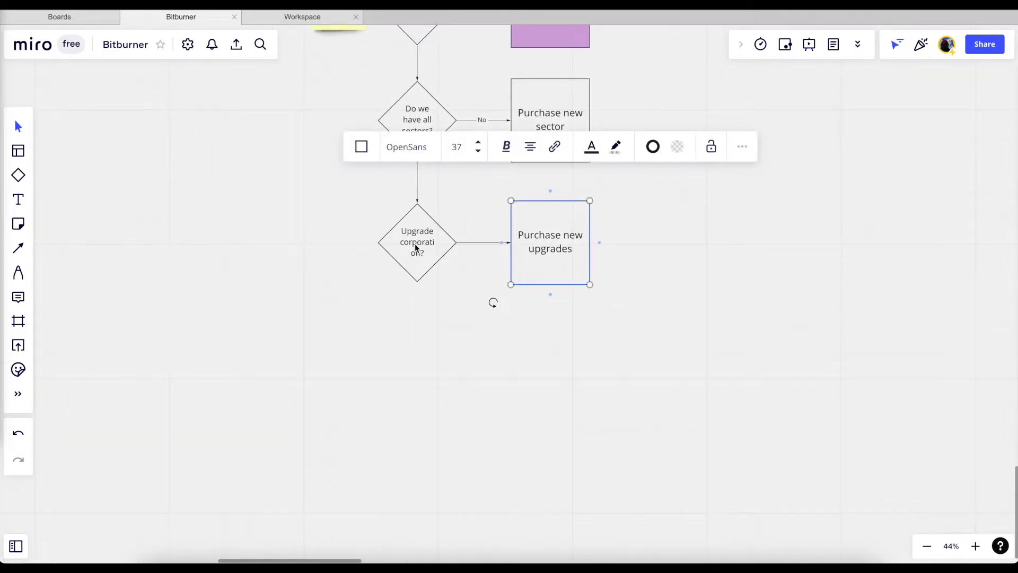
key(ctrl+d)
drag(327, 254, 418, 371)
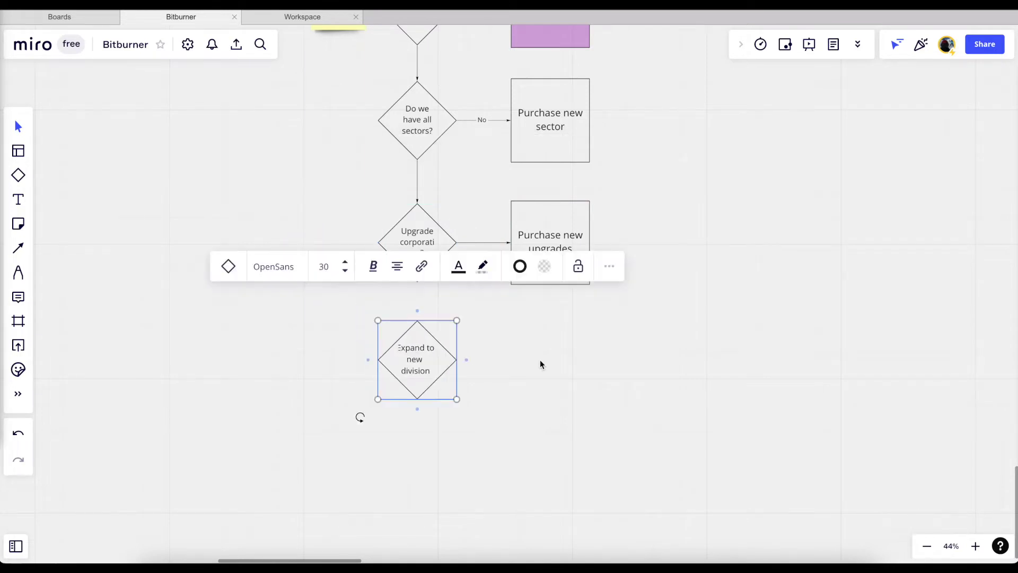
click(540, 364)
scroll(475, 329, up, 2)
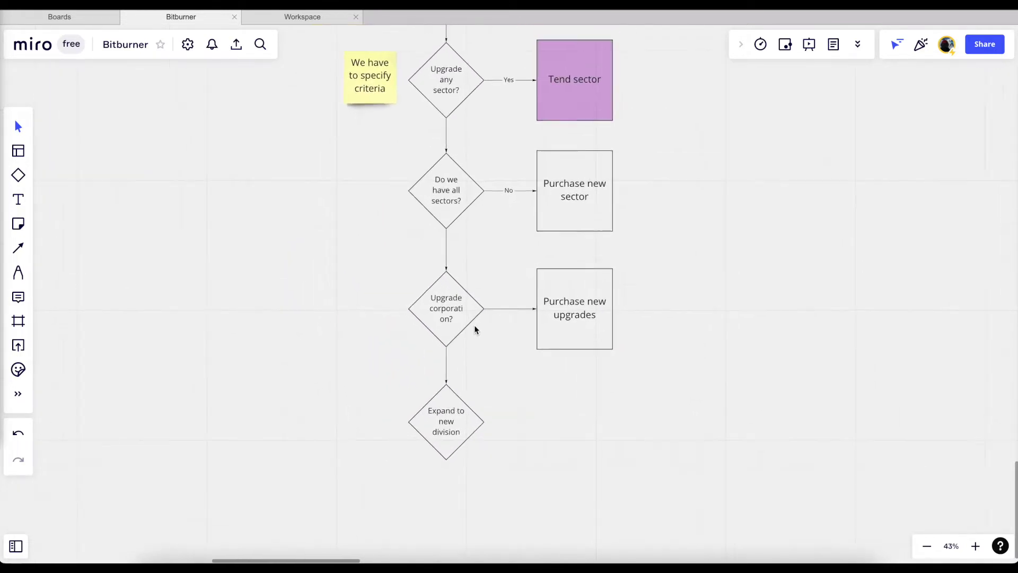
scroll(476, 329, down, 4)
Connect Expand to new division back to Purchase new division and add an arrow leading down
click(453, 392)
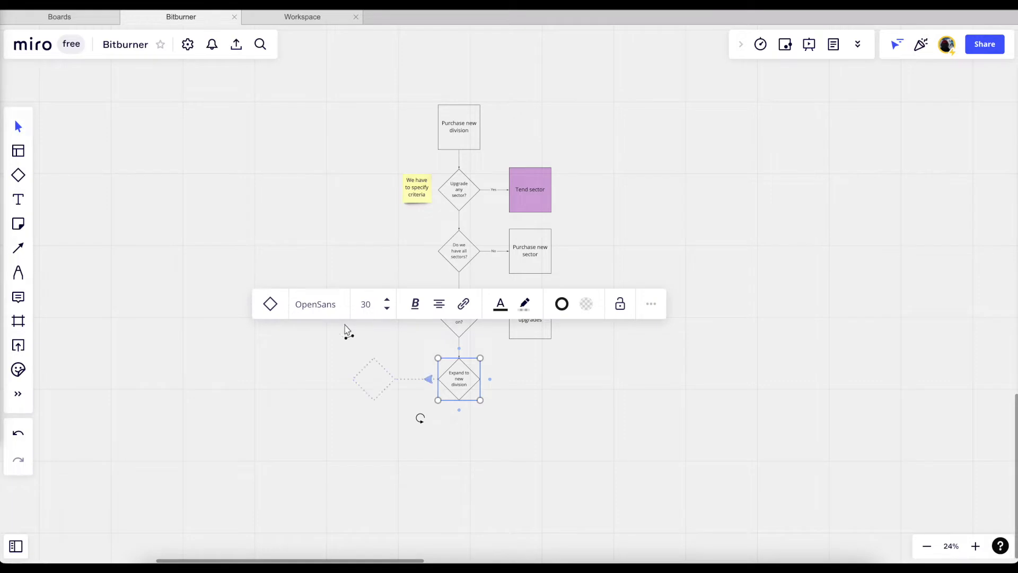
drag(348, 332, 444, 107)
scroll(532, 353, down, 3)
scroll(532, 352, up, 2)
scroll(502, 337, up, 3)
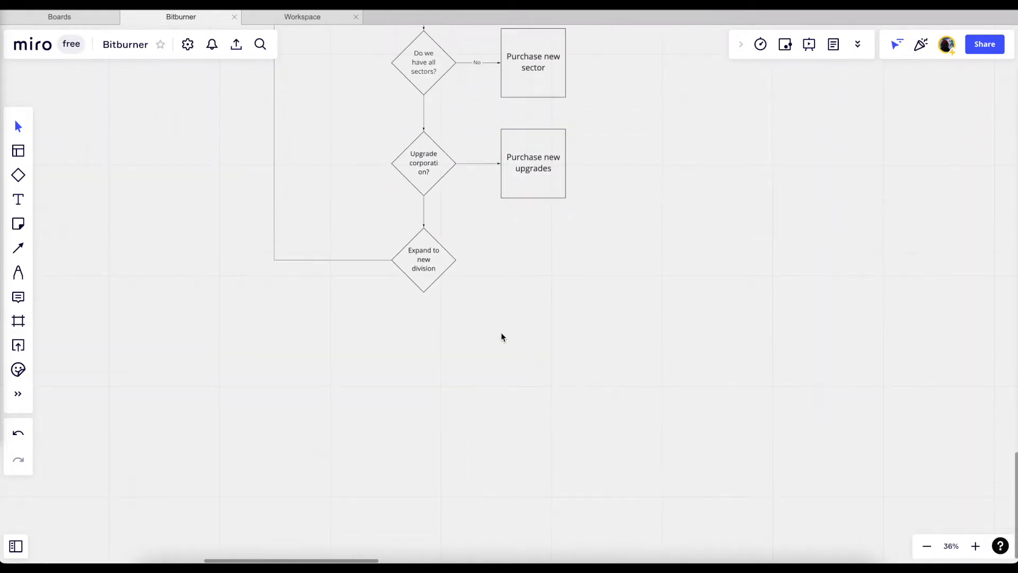
scroll(491, 234, up, 5)
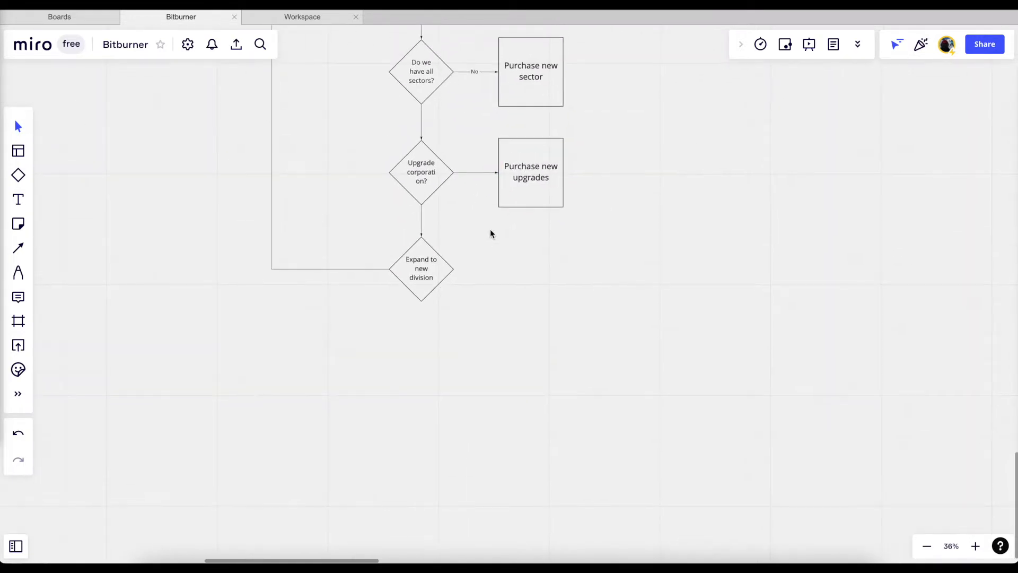
scroll(491, 233, down, 5)
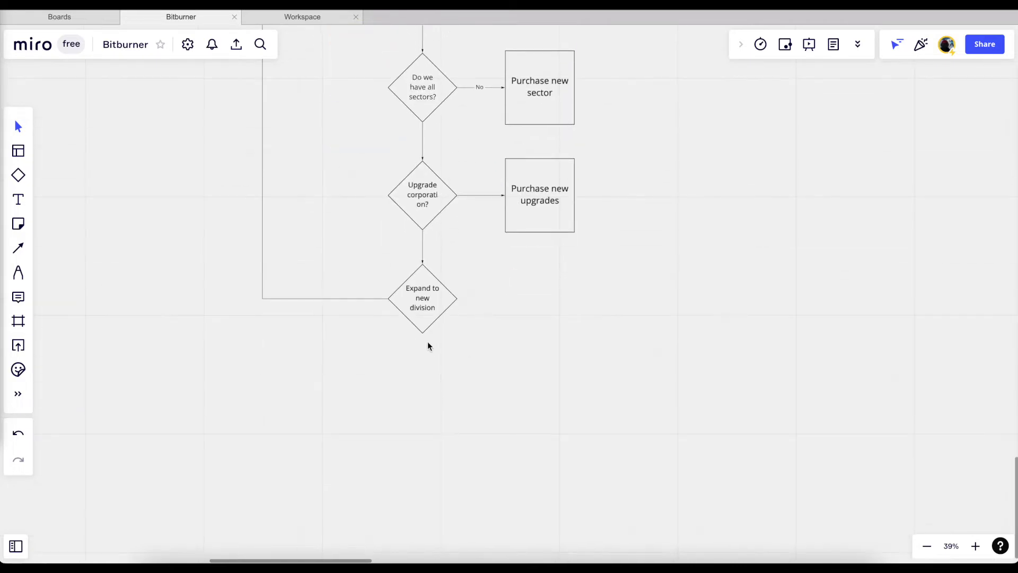
click(425, 318)
drag(425, 339, 422, 372)
scroll(489, 357, up, 1)
scroll(490, 357, down, 3)
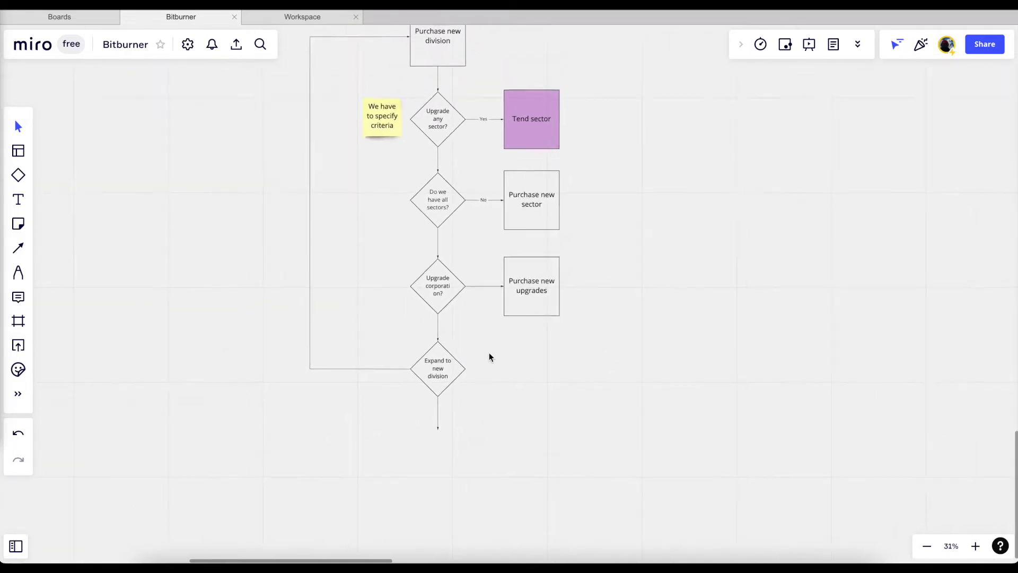
click(18, 175)
Place a small circle with a thicker black outline below the Expand to new division diamond
click(110, 132)
scroll(431, 438, up, 3)
click(435, 475)
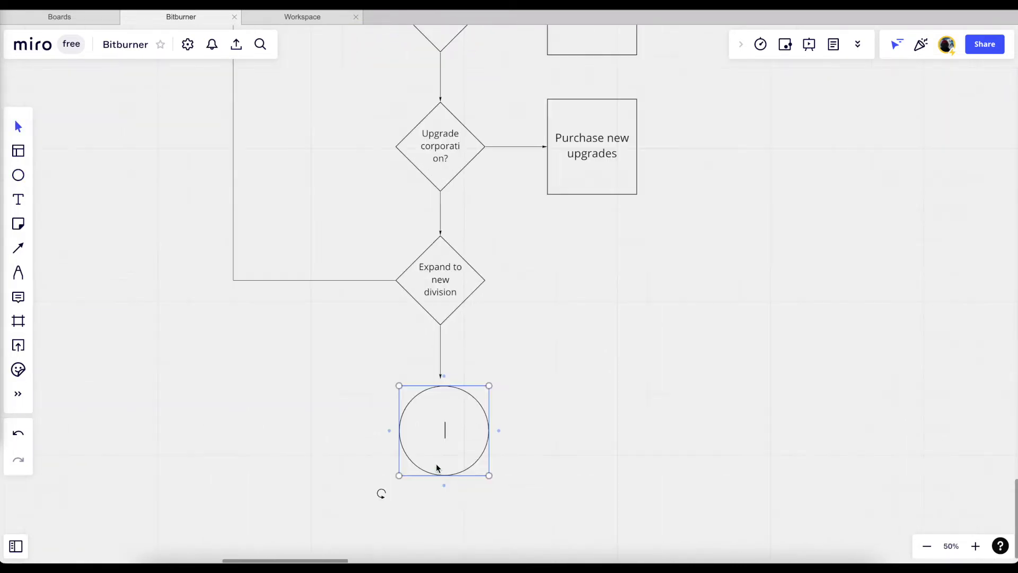
drag(399, 384, 459, 446)
click(577, 392)
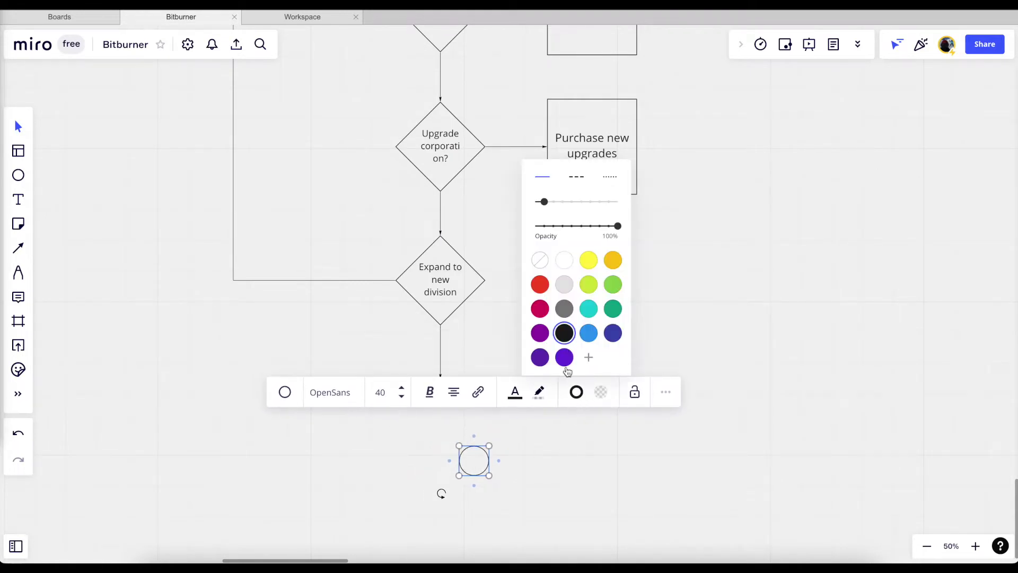
click(580, 201)
click(563, 496)
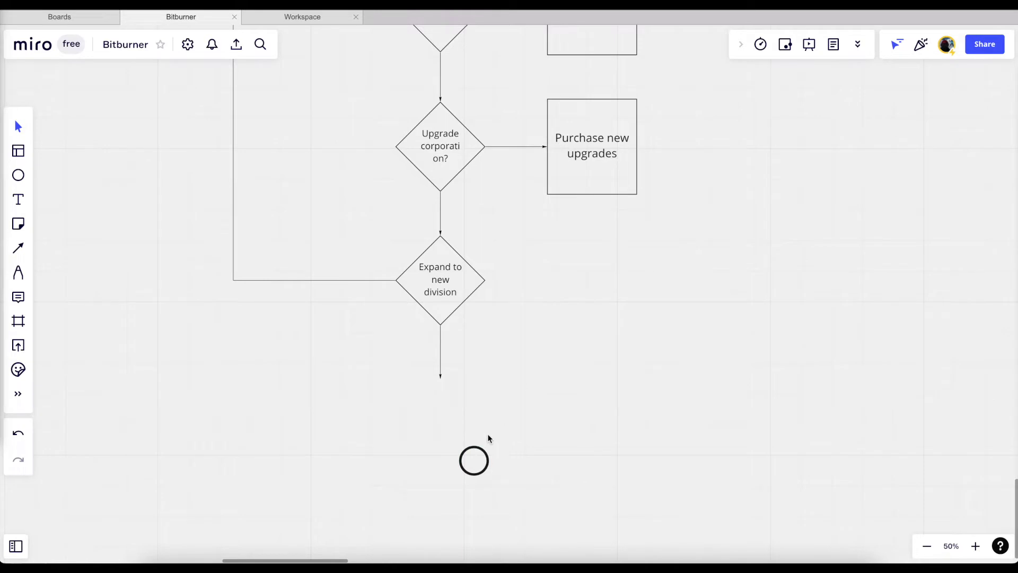
click(474, 466)
drag(461, 445, 463, 445)
scroll(566, 311, down, 5)
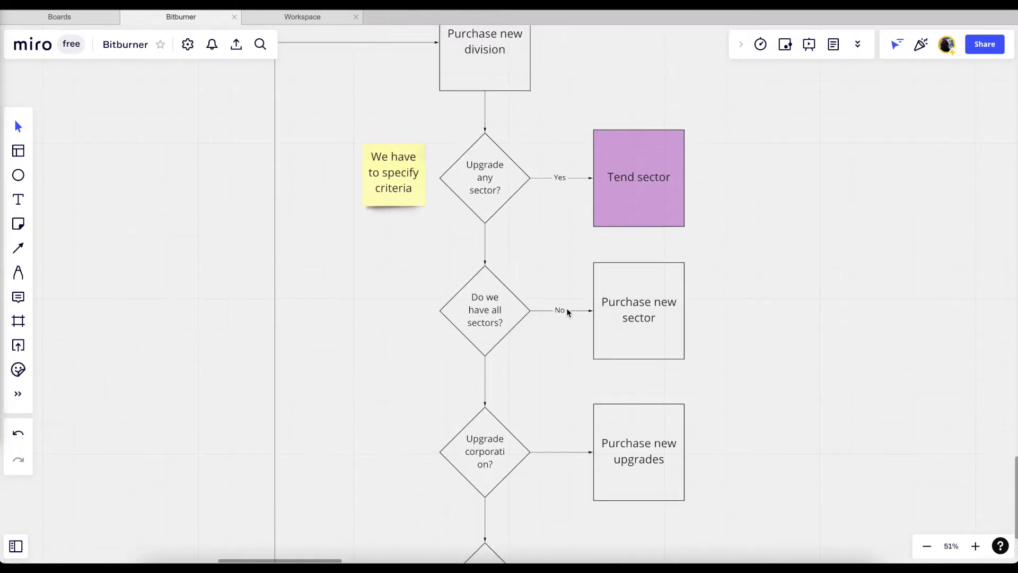
Add a black-filled start circle above the Purchase new division box
scroll(567, 312, up, 2)
click(18, 175)
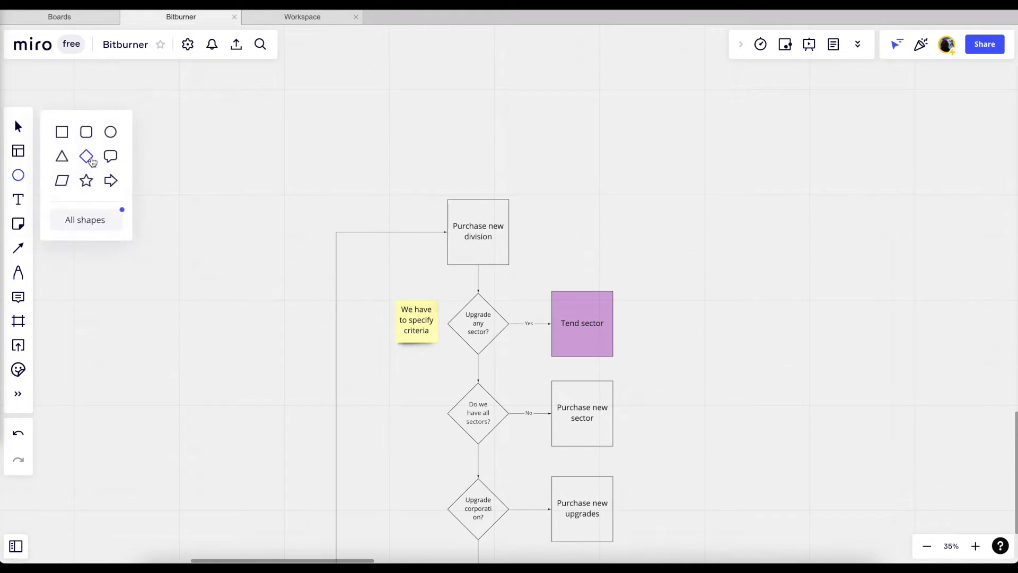
click(109, 139)
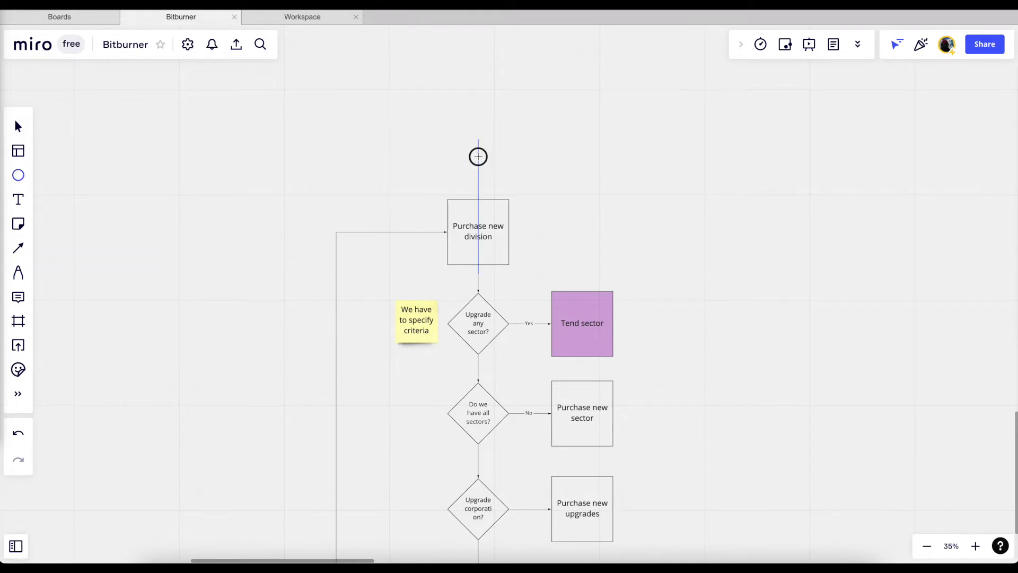
click(478, 156)
click(605, 94)
click(591, 236)
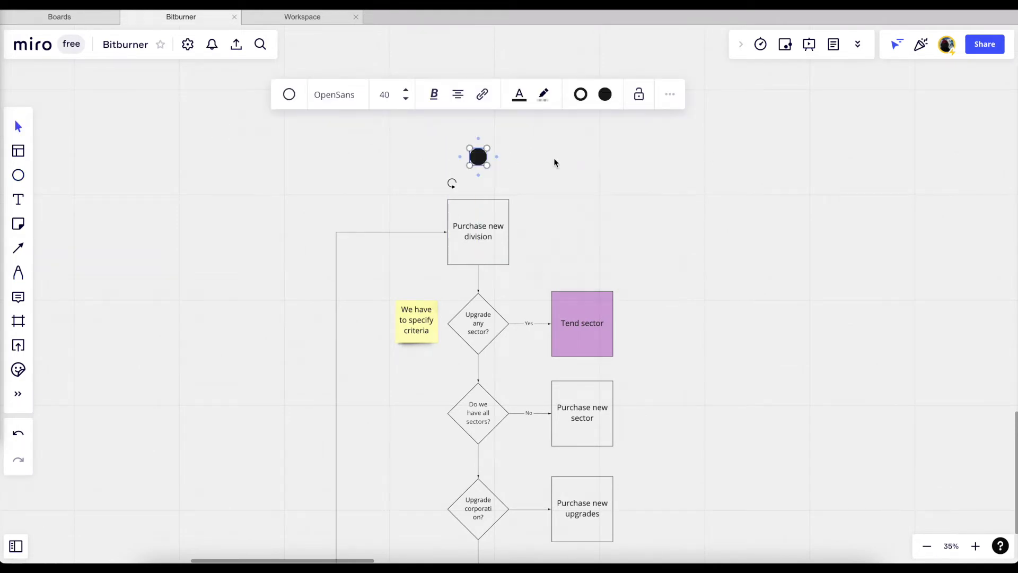
click(488, 169)
click(479, 163)
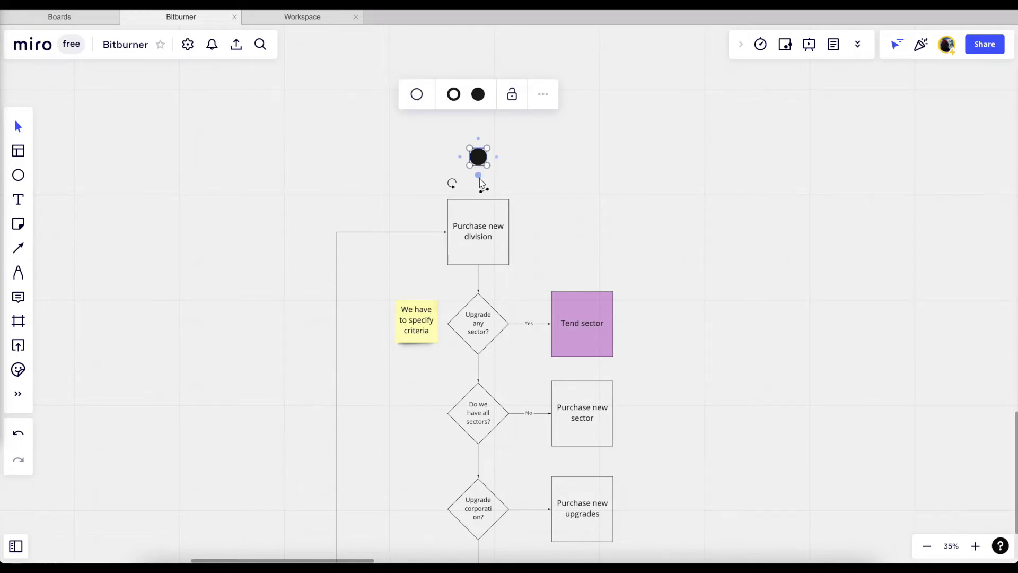
Pan around the Miro board, then bring the Bitburner game to the front
scroll(184, 102, down, 2)
scroll(243, 107, left, 3)
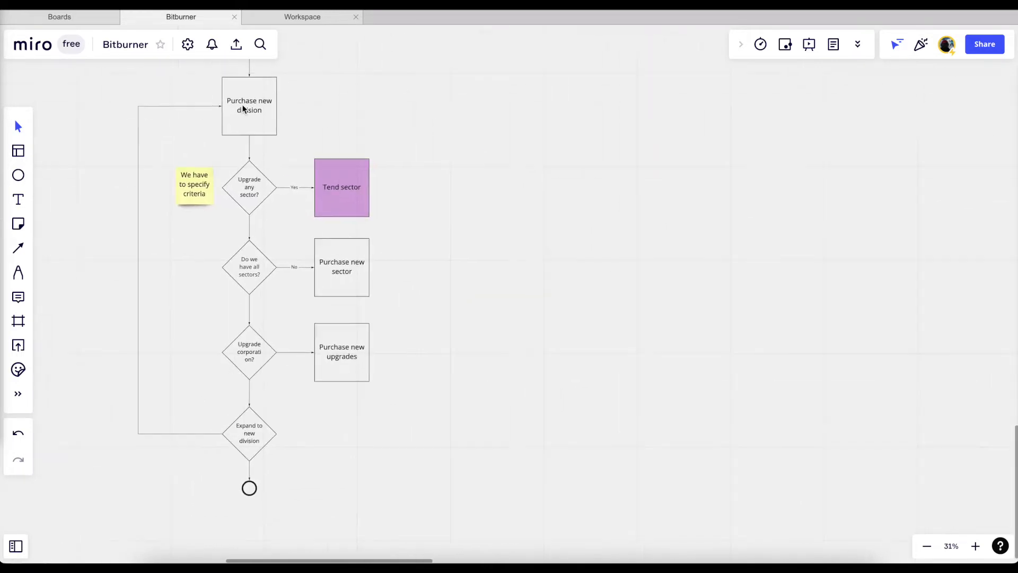
scroll(337, 220, left, 2)
scroll(443, 202, up, 3)
scroll(320, 214, down, 2)
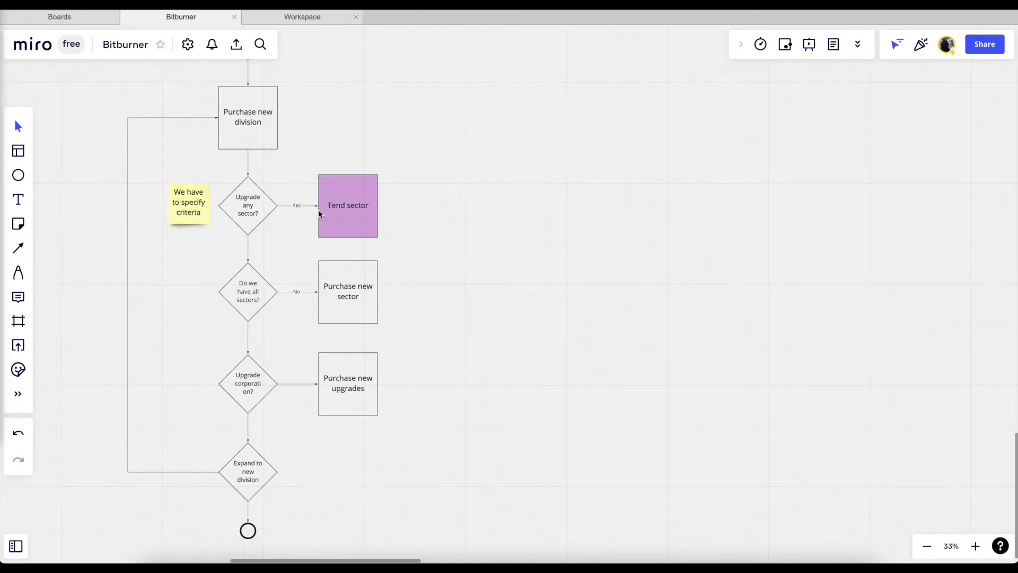
scroll(403, 224, right, 2)
scroll(403, 224, up, 1)
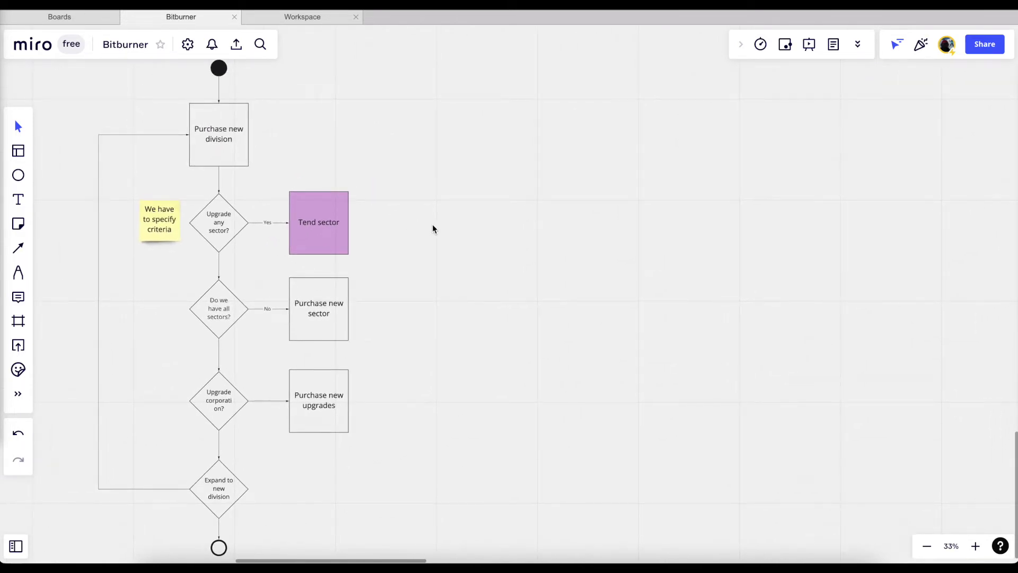
scroll(432, 229, right, 3)
scroll(530, 424, up, 1)
click(673, 565)
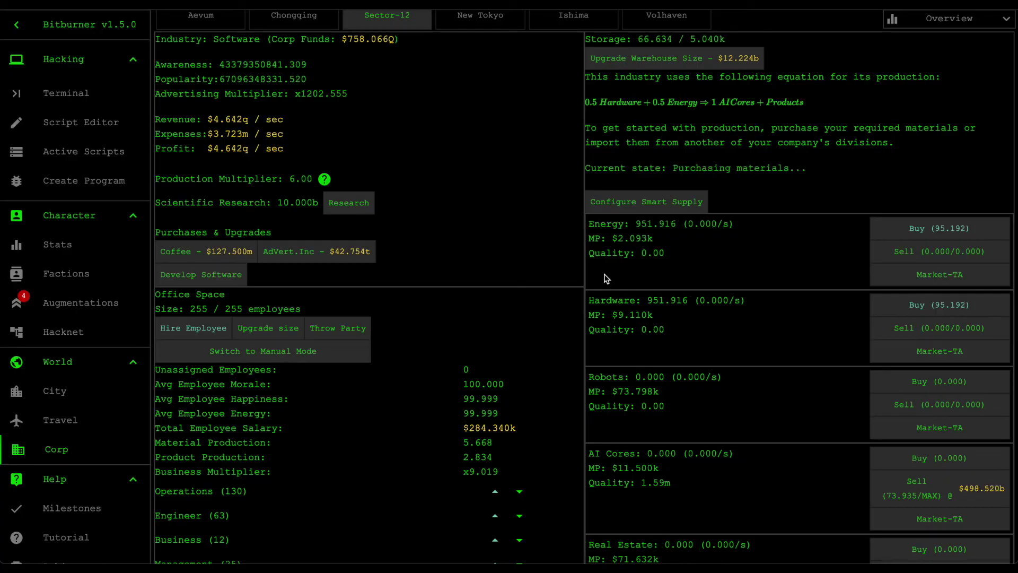
Review the Sector-12 Corp page, then in Miro move the black circle right of the flowchart
scroll(485, 139, up, 1)
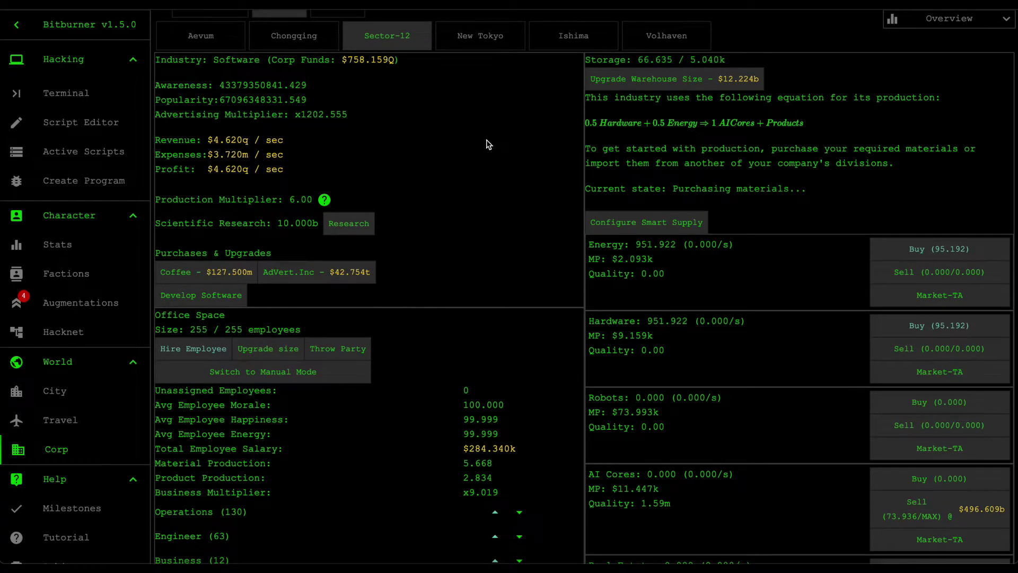
scroll(488, 144, up, 1)
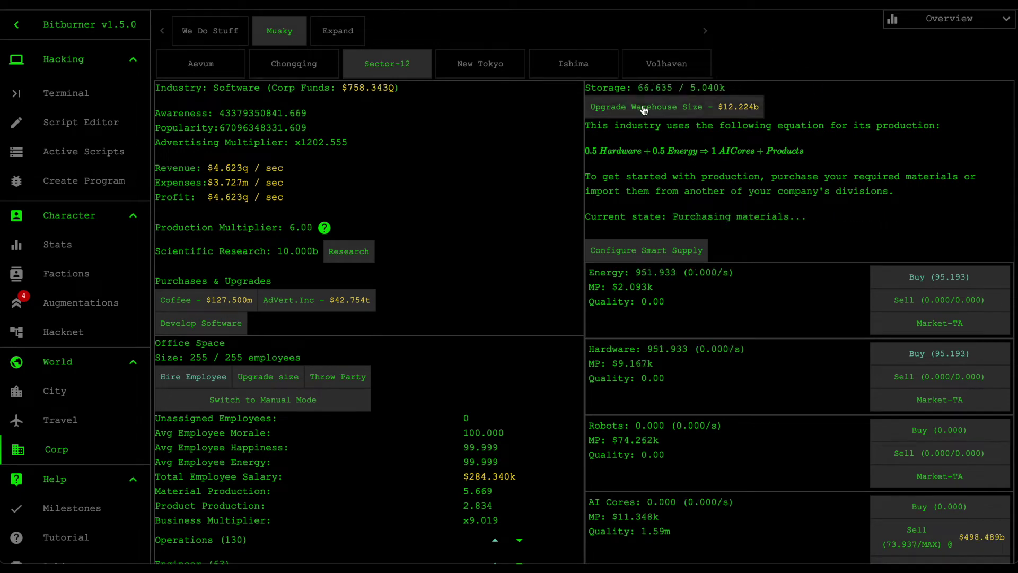
scroll(666, 338, down, 7)
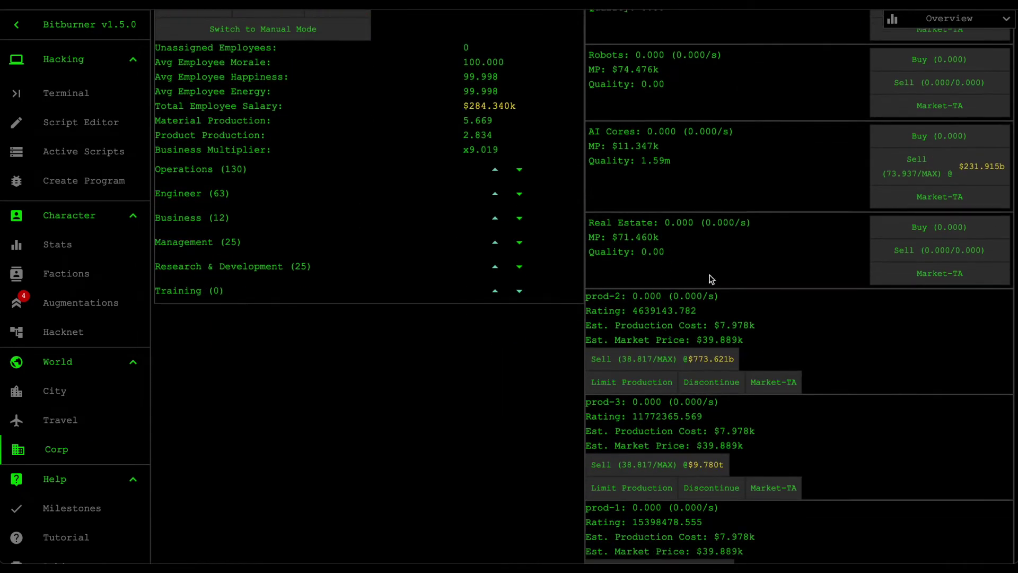
scroll(711, 279, up, 7)
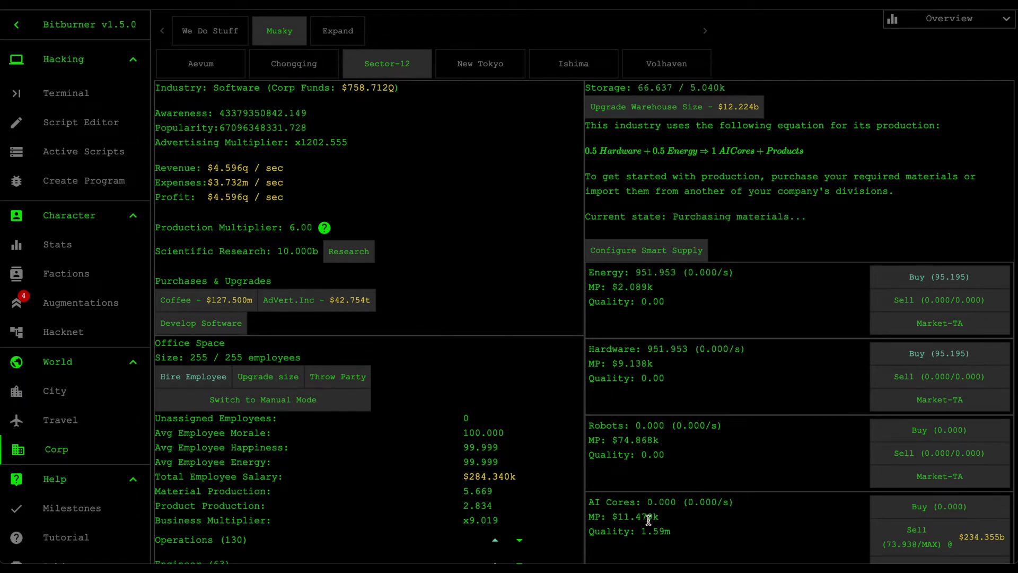
click(614, 562)
drag(391, 245, 420, 276)
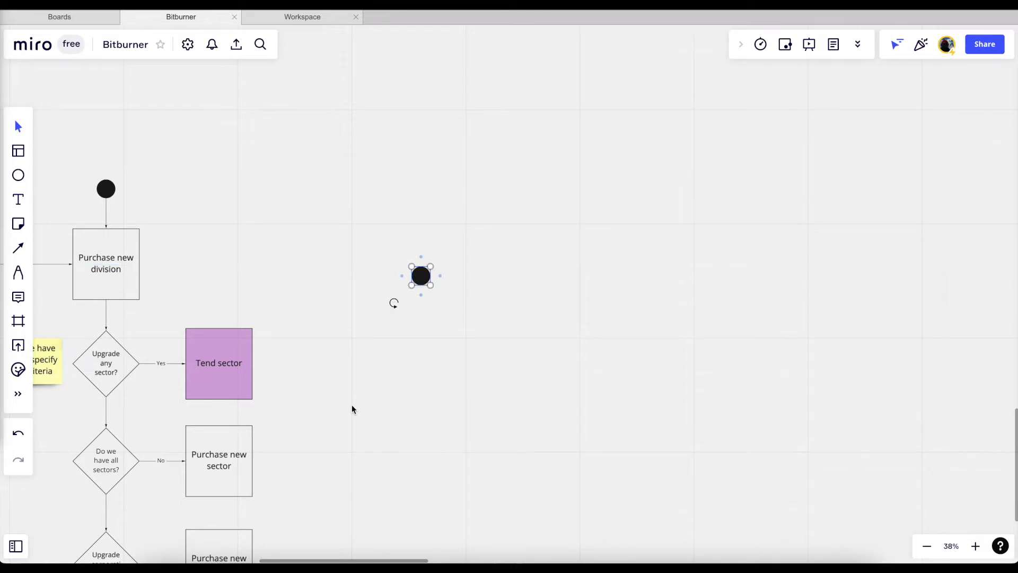
Duplicate the Purchase new division box and move the copy right of the black circle
click(110, 268)
key(ctrl+d)
click(173, 271)
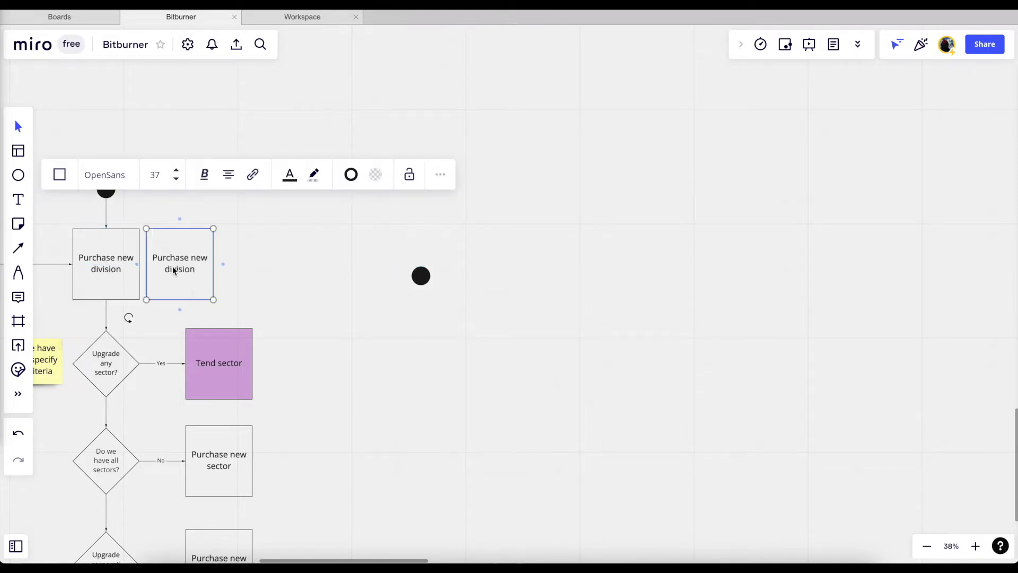
drag(173, 271, 523, 269)
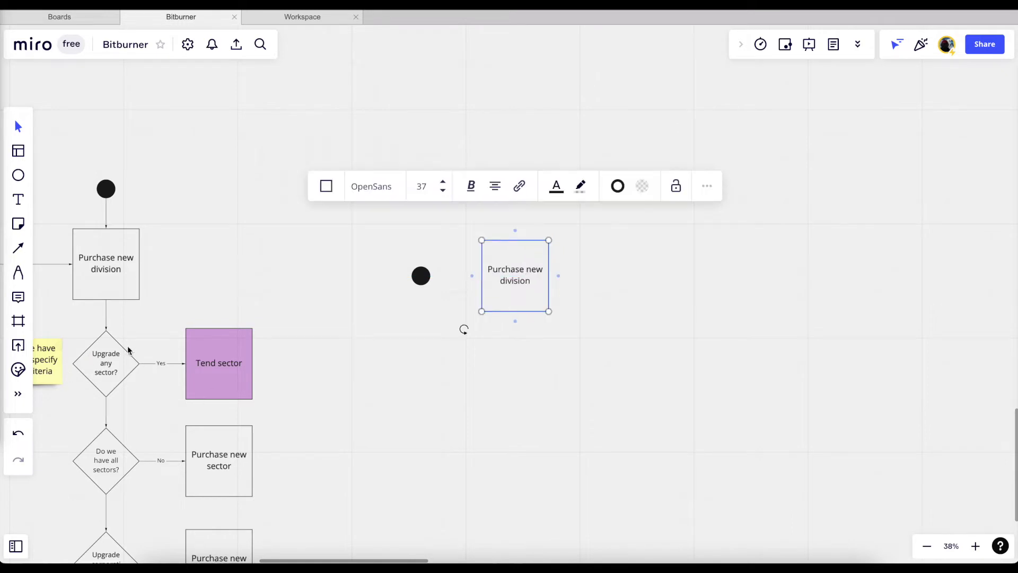
click(490, 343)
Relabel the copy 'Purchase warehouse space if we can' and line it up with the circle
click(509, 290)
double_click(514, 280)
key(ctrl+a)
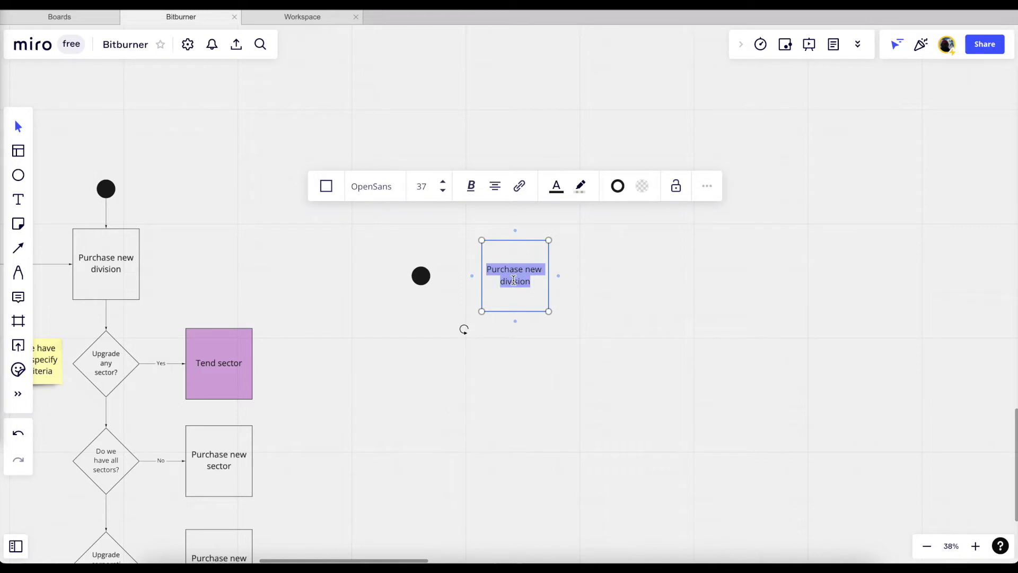
text(Purchase)
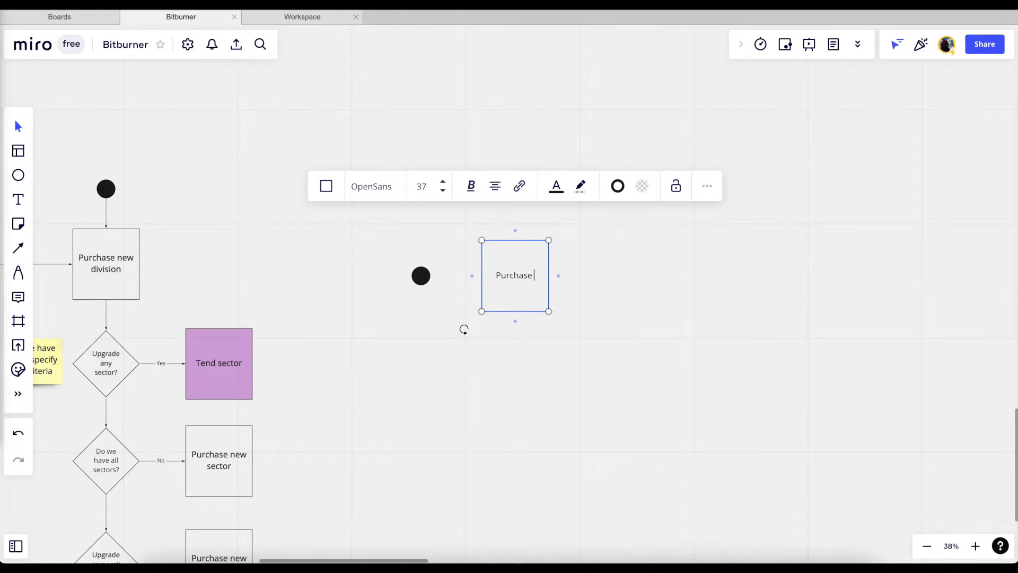
text( warehouse space if we can)
click(636, 286)
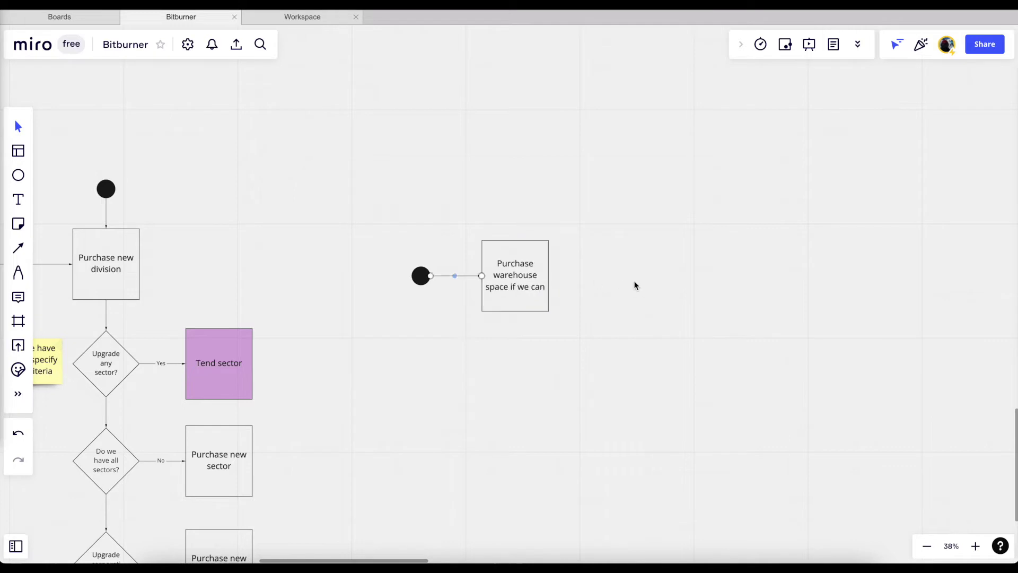
scroll(550, 316, down, 1)
drag(512, 256, 499, 258)
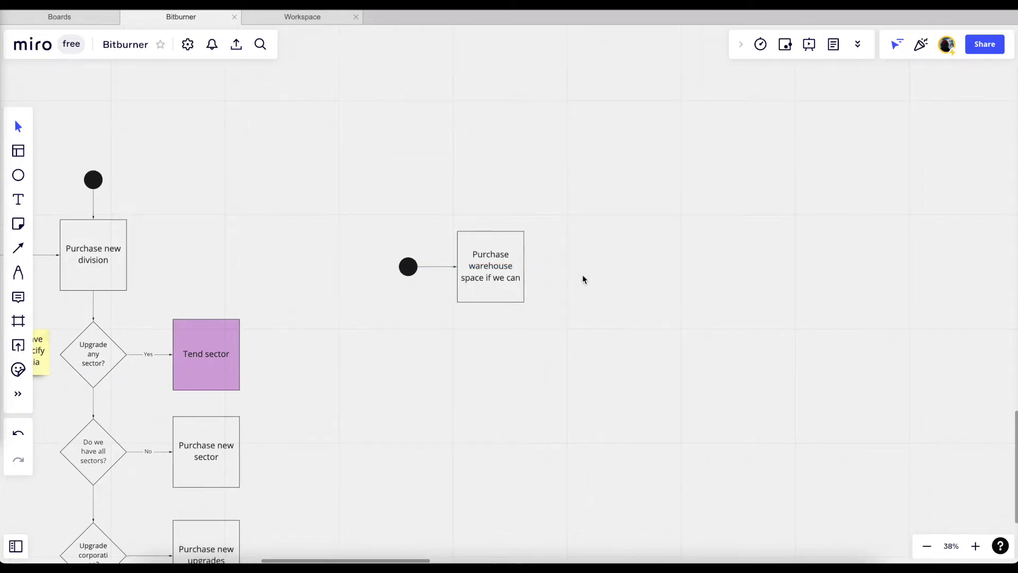
scroll(584, 280, down, 1)
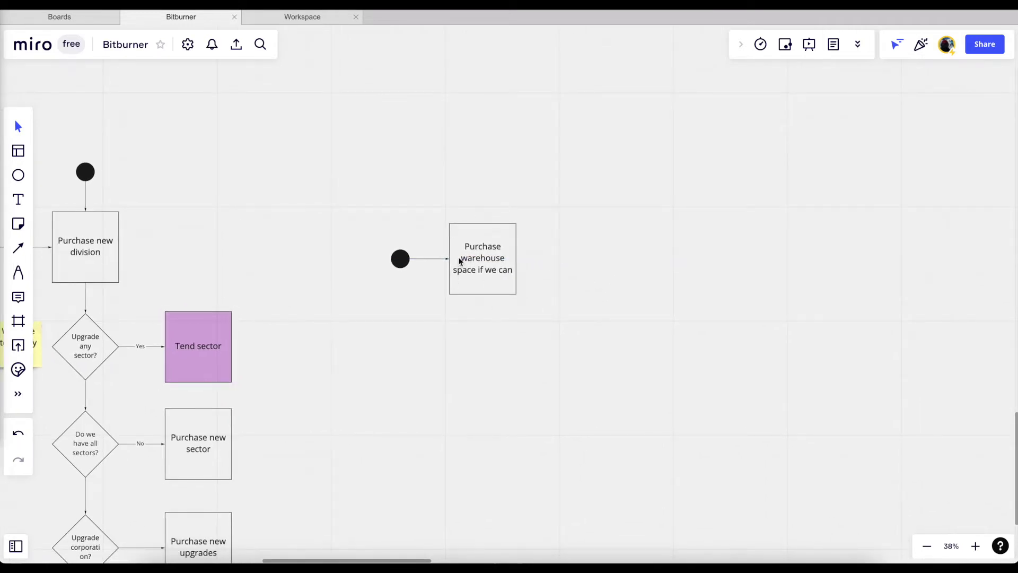
scroll(493, 307, right, 2)
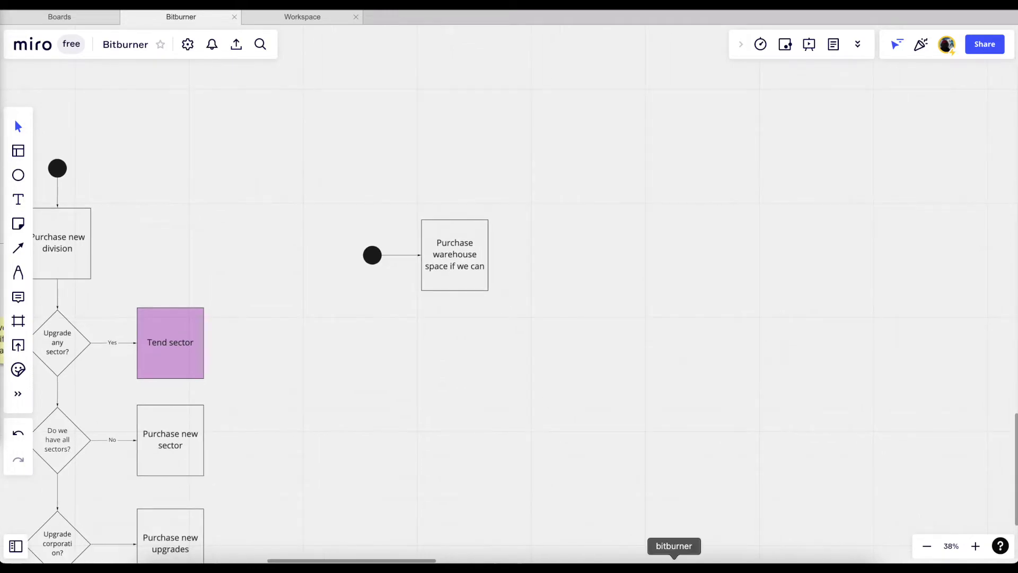
click(674, 563)
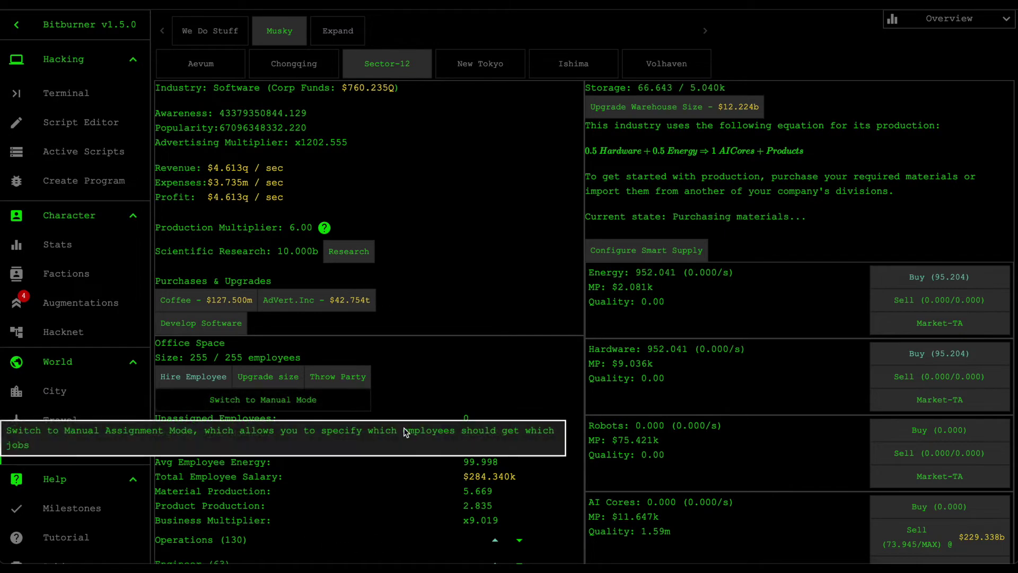
Check the Corp page's employee assignments and product list, then return to the Miro warehouse box
scroll(449, 415, down, 7)
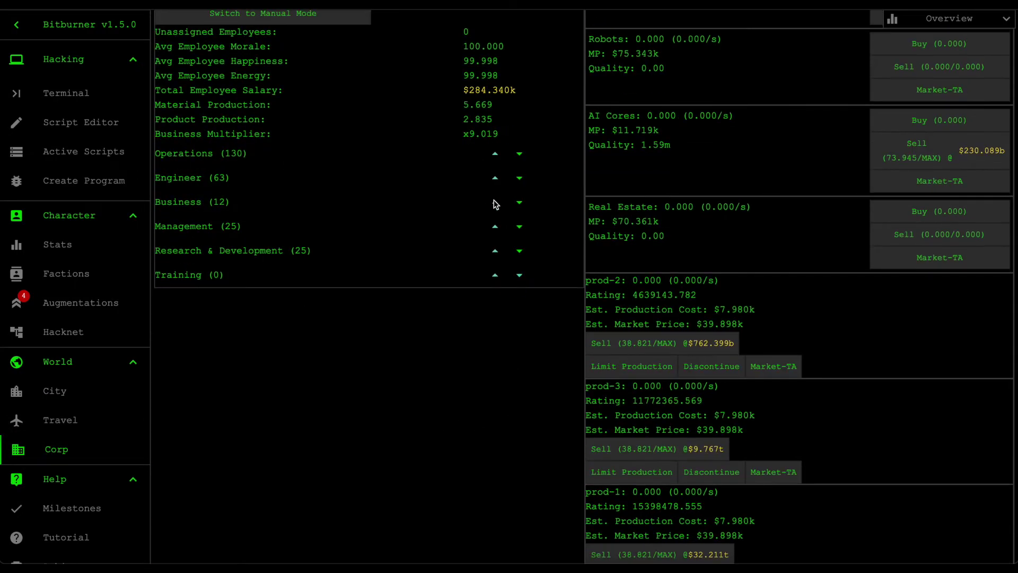
scroll(494, 204, up, 3)
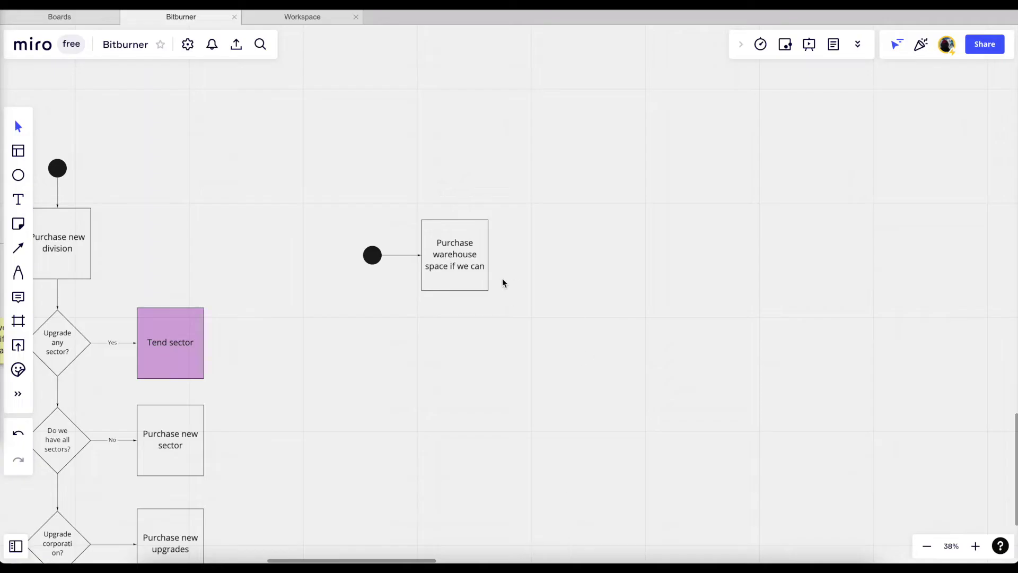
click(465, 267)
Add a 'Hire employees and allocate them if needed' box, arrow-linked after the warehouse box
key(ctrl+d)
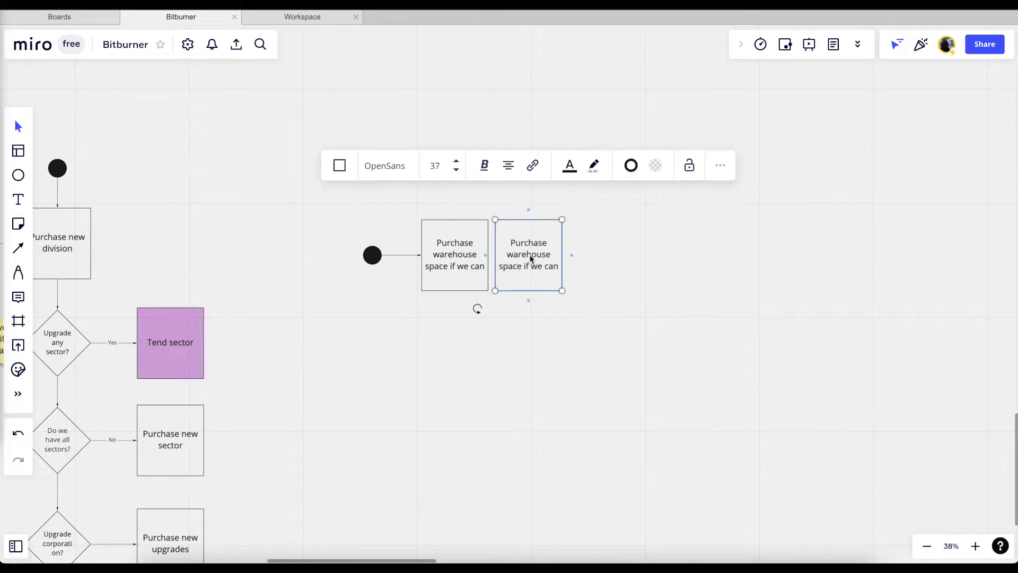
drag(531, 258, 549, 254)
double_click(549, 255)
text(Hire em)
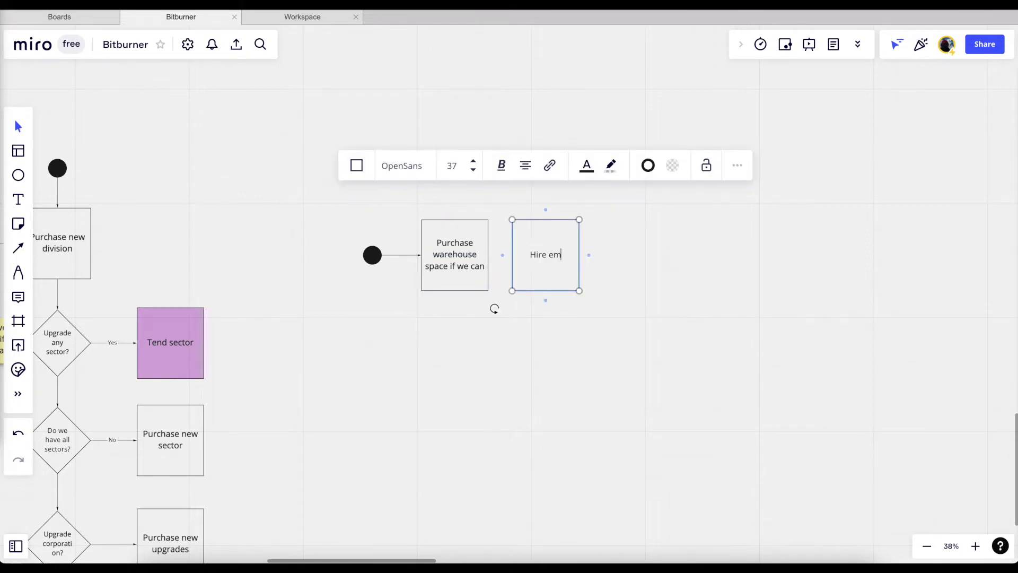
text(ployees and allocate them if)
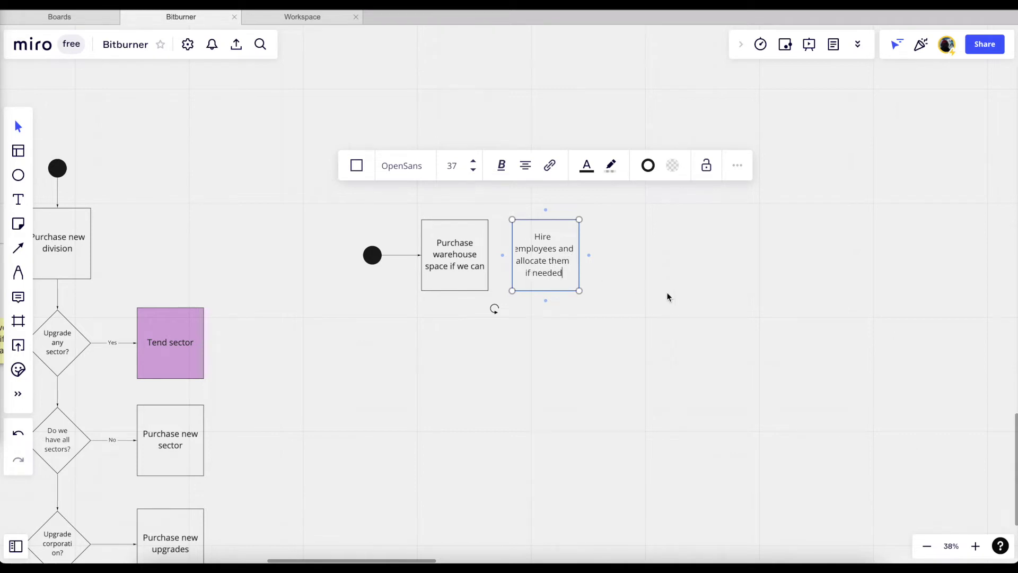
text( needed)
click(451, 265)
drag(497, 260, 536, 263)
Duplicate the hire employees box further right, then switch to Bitburner
click(536, 259)
key(ctrl+d)
drag(624, 259, 648, 260)
click(637, 364)
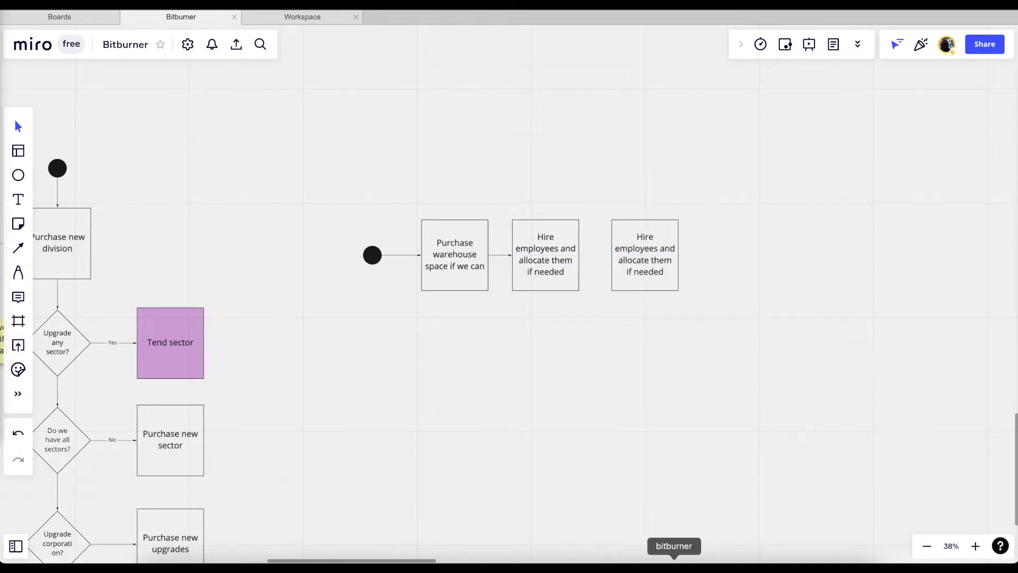
click(674, 566)
scroll(404, 302, up, 3)
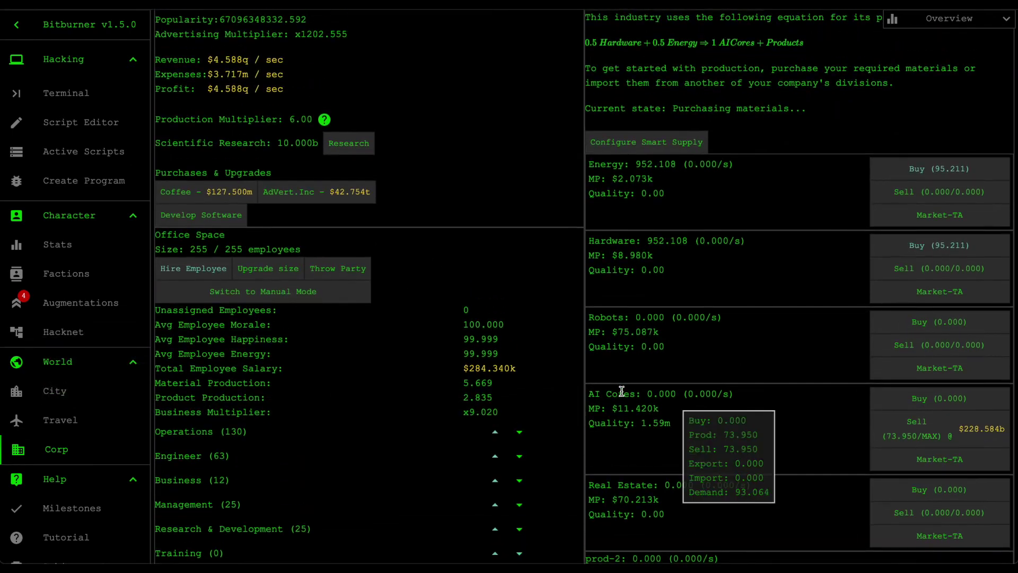
scroll(621, 391, down, 6)
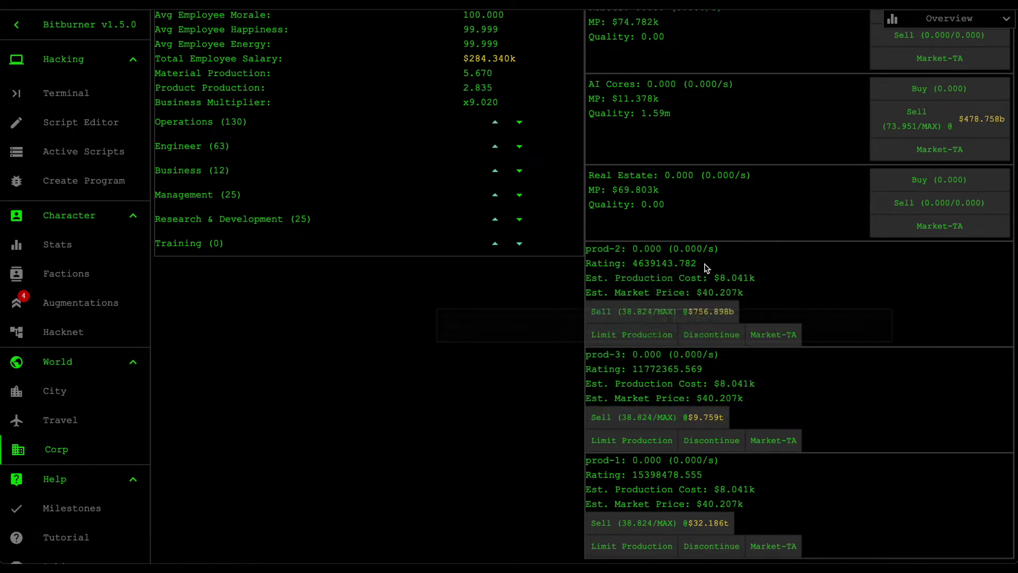
scroll(707, 275, up, 1)
mouse_move(623, 279)
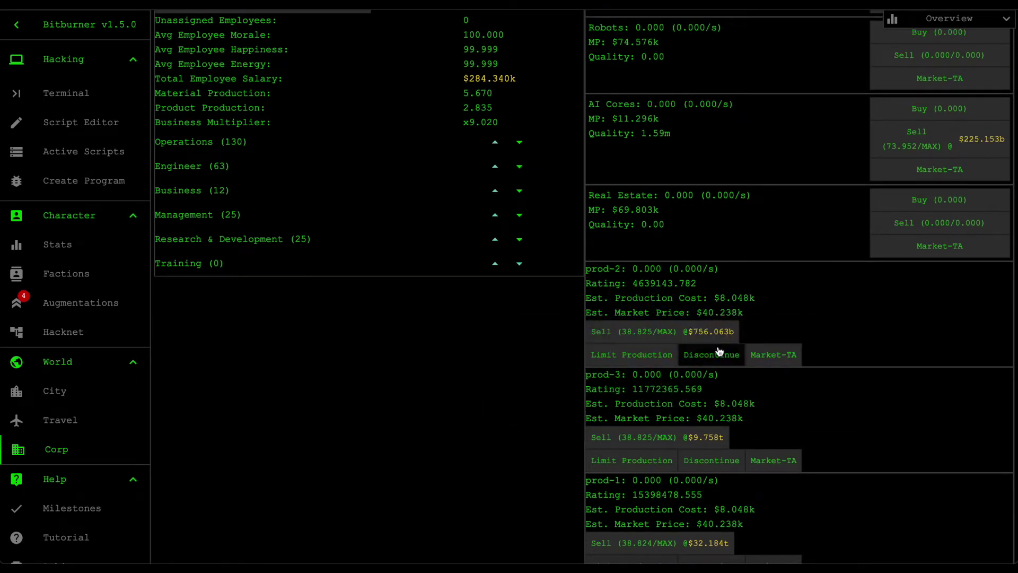
scroll(692, 303, down, 1)
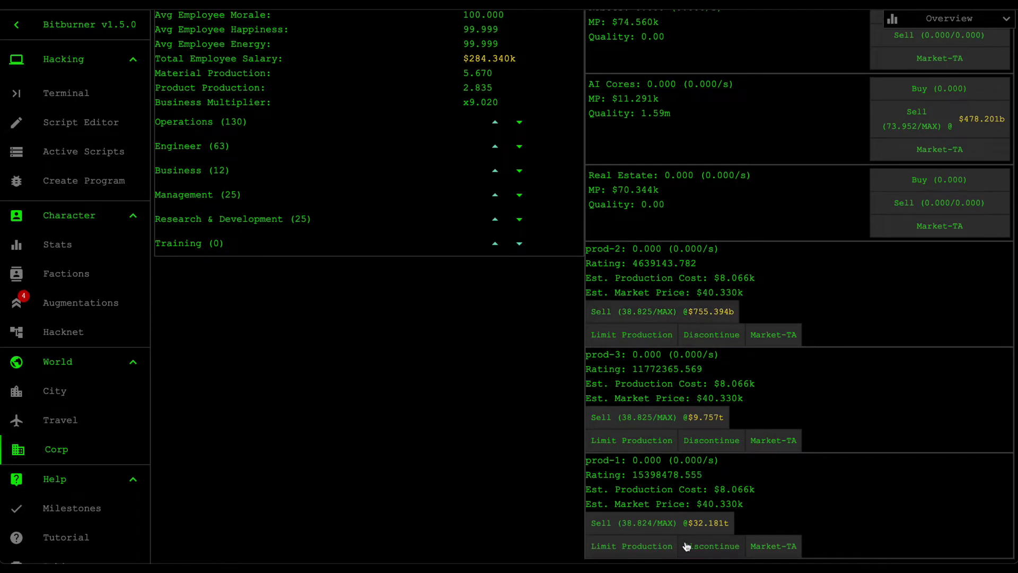
scroll(669, 271, up, 1)
mouse_move(667, 282)
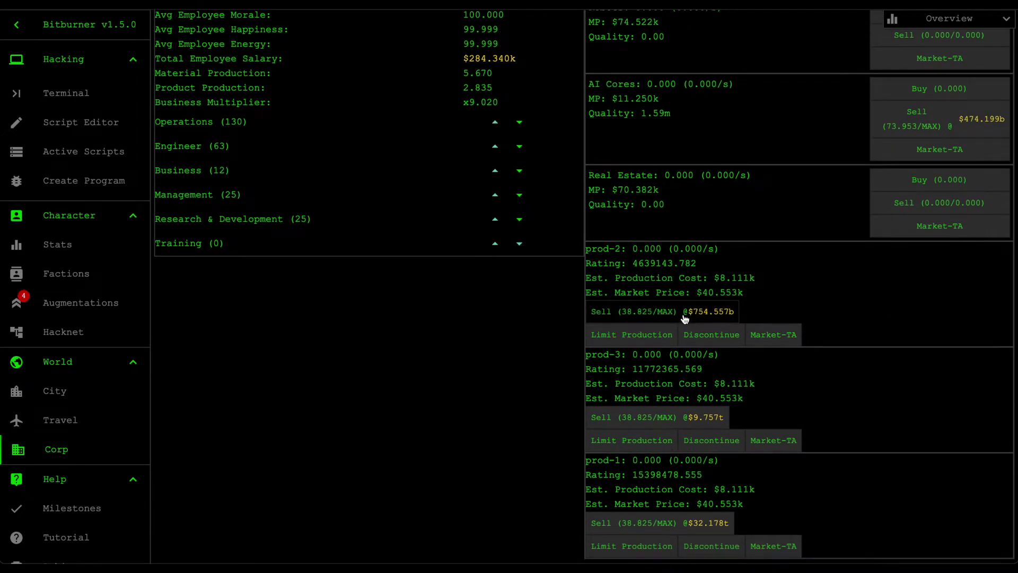
scroll(583, 380, up, 1)
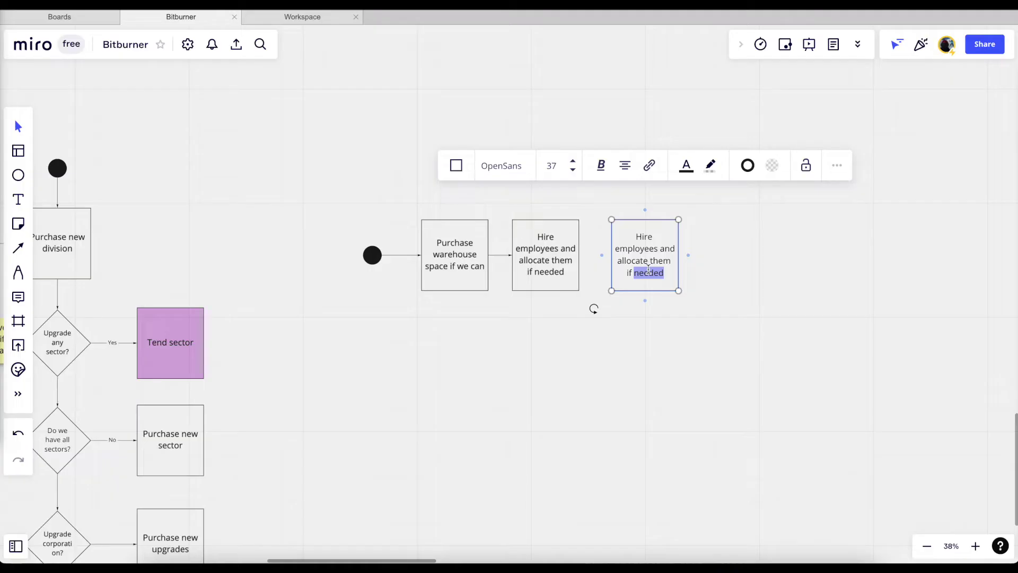
Retype the copied box as 'Develop or upgrade product if we can', fixing a typo
key(ctrl+a)
text(Develop product)
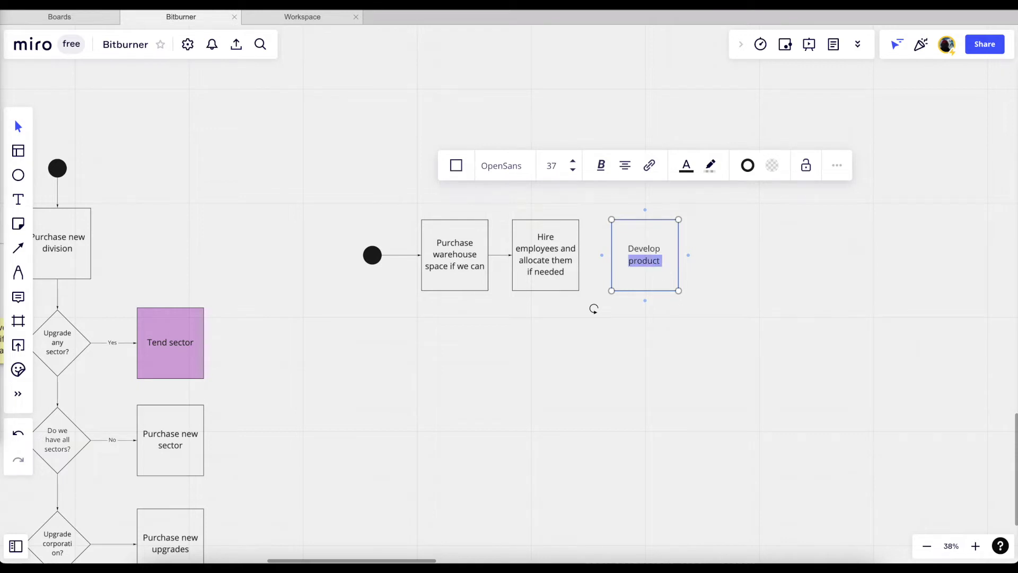
text(or upgrade product)
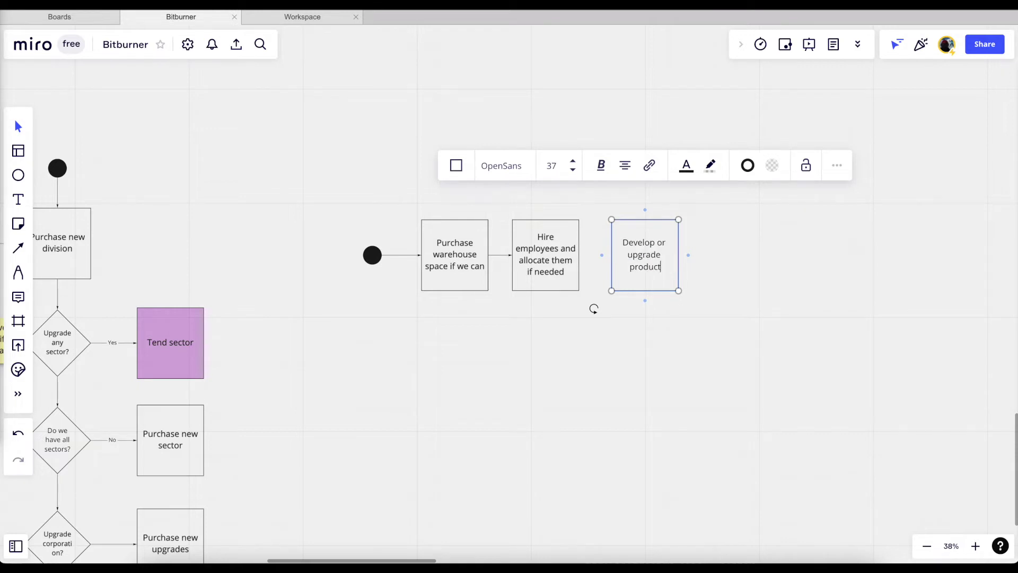
text( if we acn)
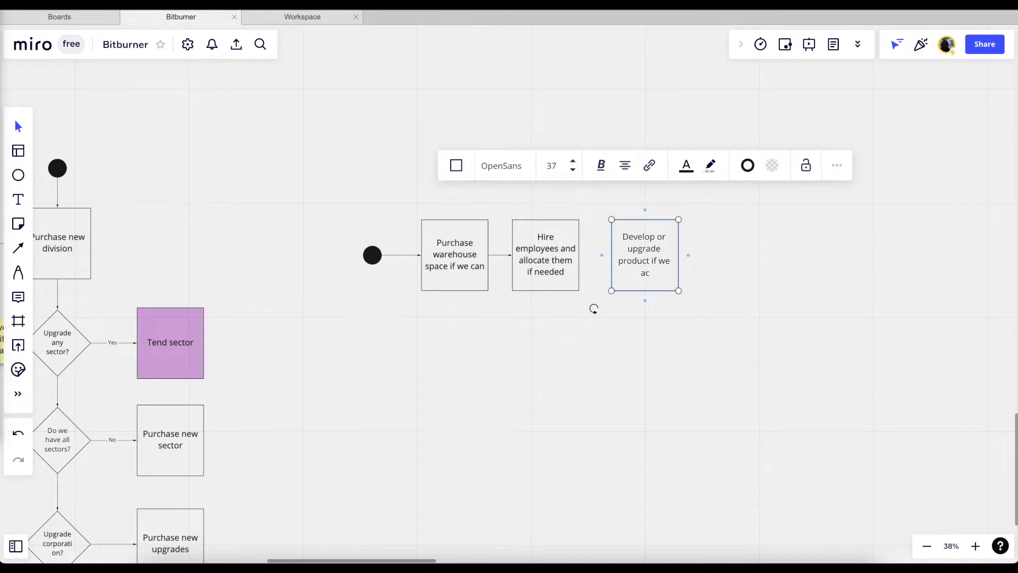
key(BackSpace)
key(BackSpace)
text(can)
click(657, 428)
scroll(657, 428, right, 5)
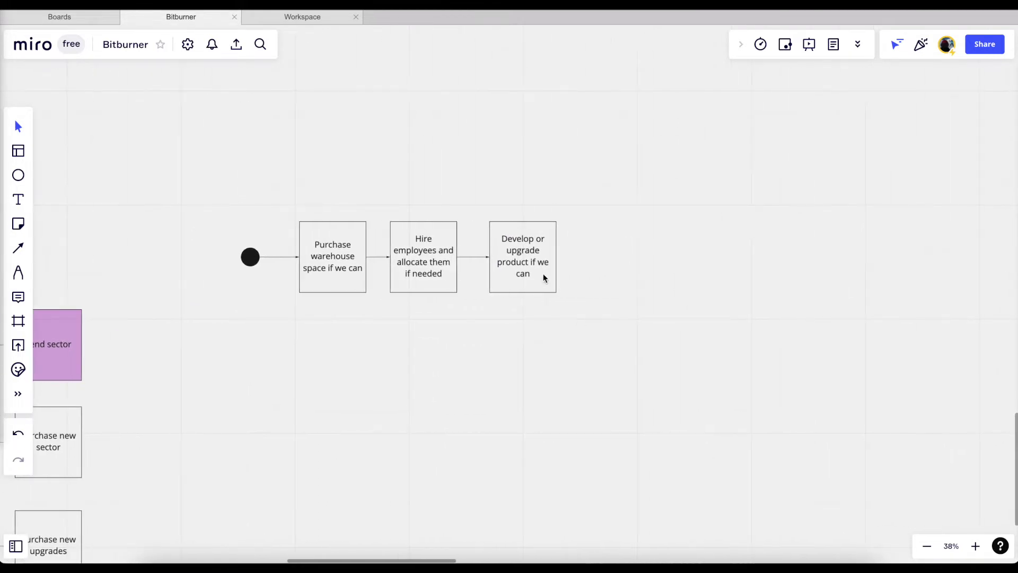
click(543, 277)
click(638, 345)
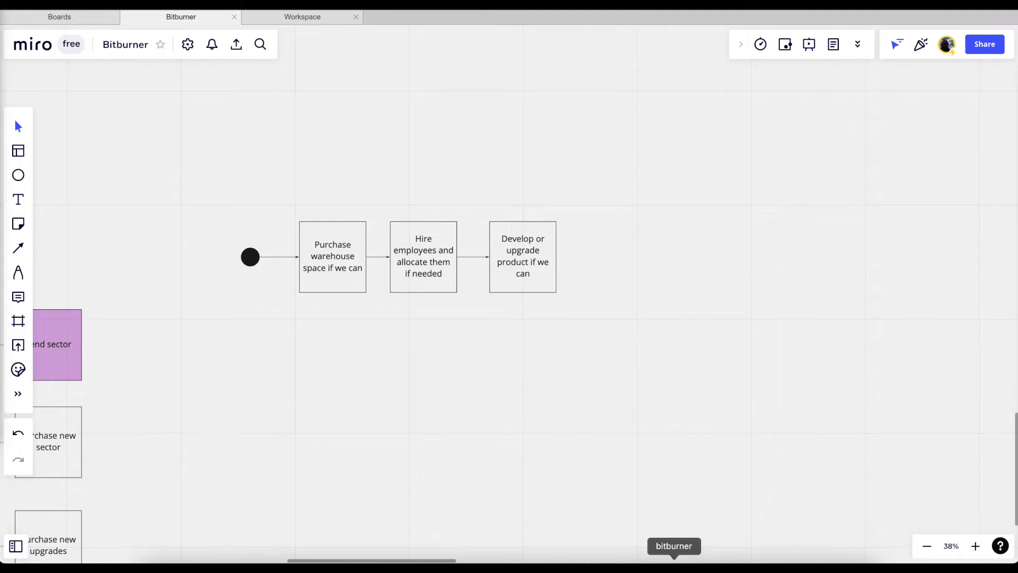
click(673, 566)
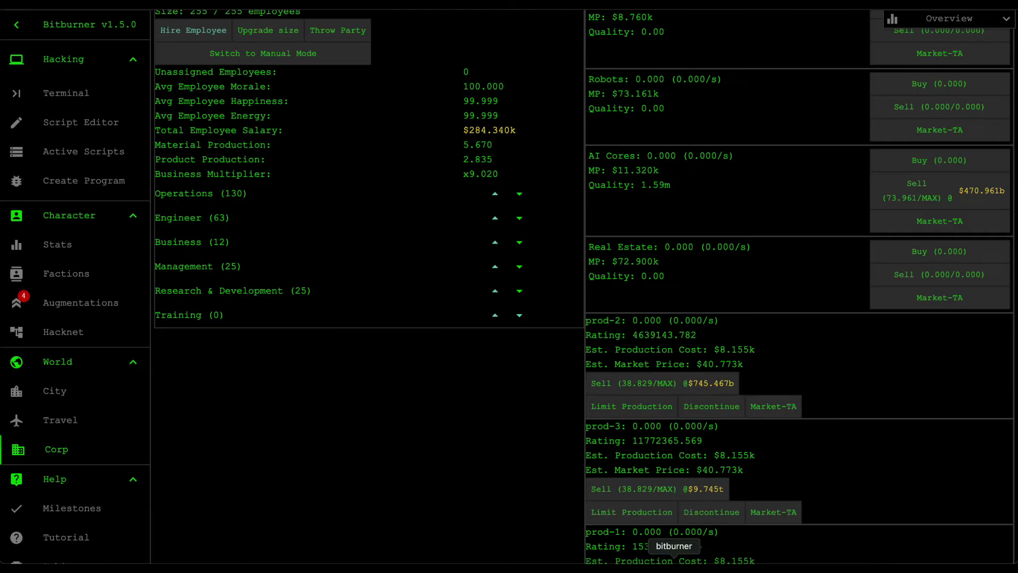
Open prod-2's sell dialog and its Market-TA options, closing both without changes
click(710, 392)
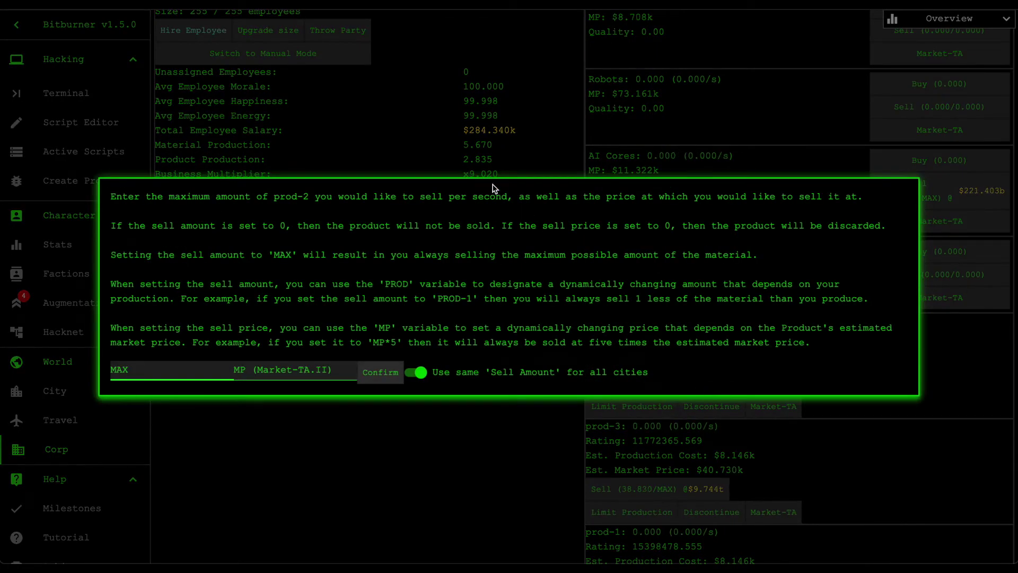
click(513, 125)
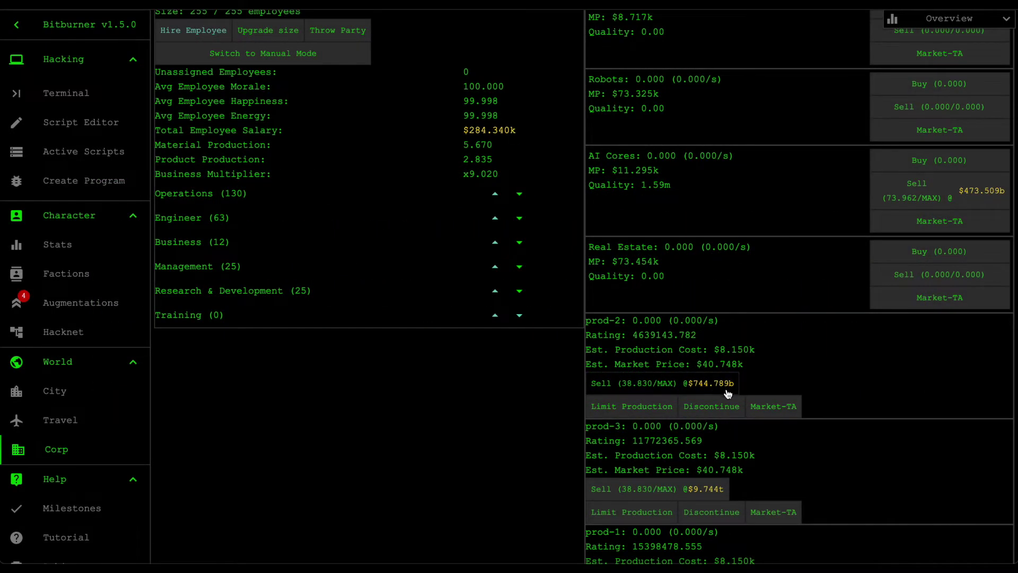
click(765, 407)
key(Escape)
Review prod-2's MAX / MP (Market-TA.II) sell fields, close unchanged, and return to Miro
click(648, 393)
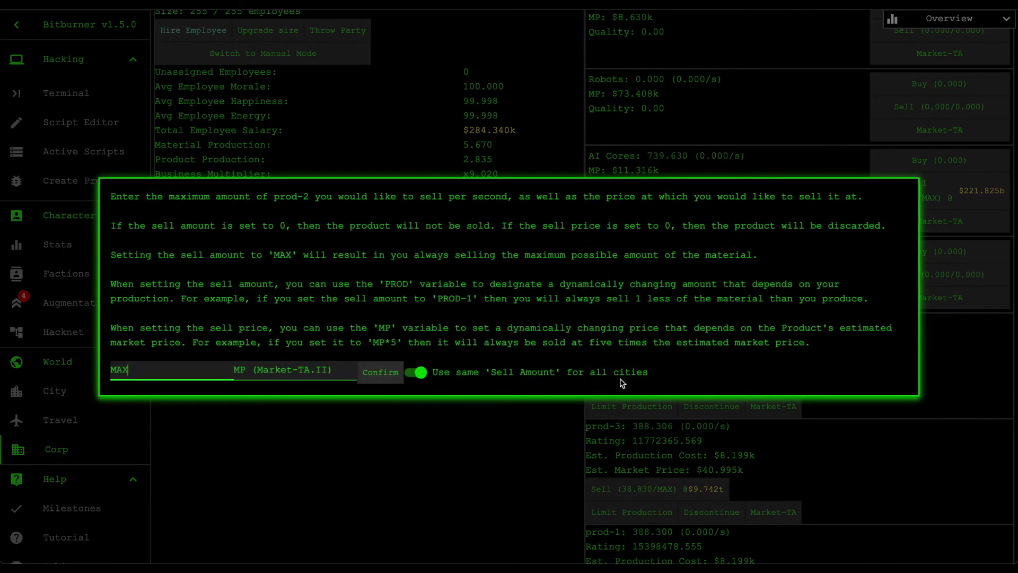
click(249, 372)
click(330, 372)
drag(336, 373, 271, 370)
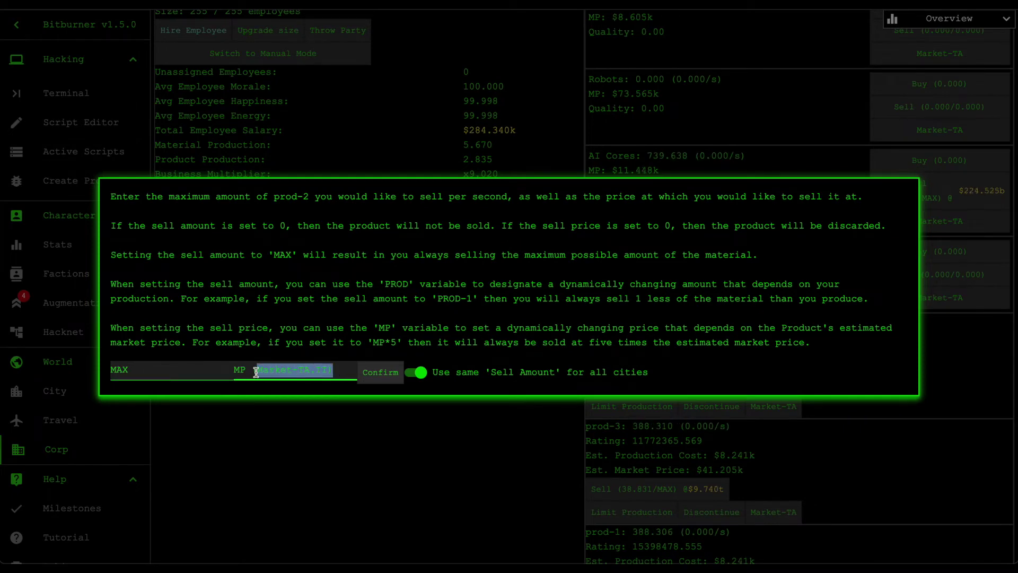
click(322, 326)
click(372, 466)
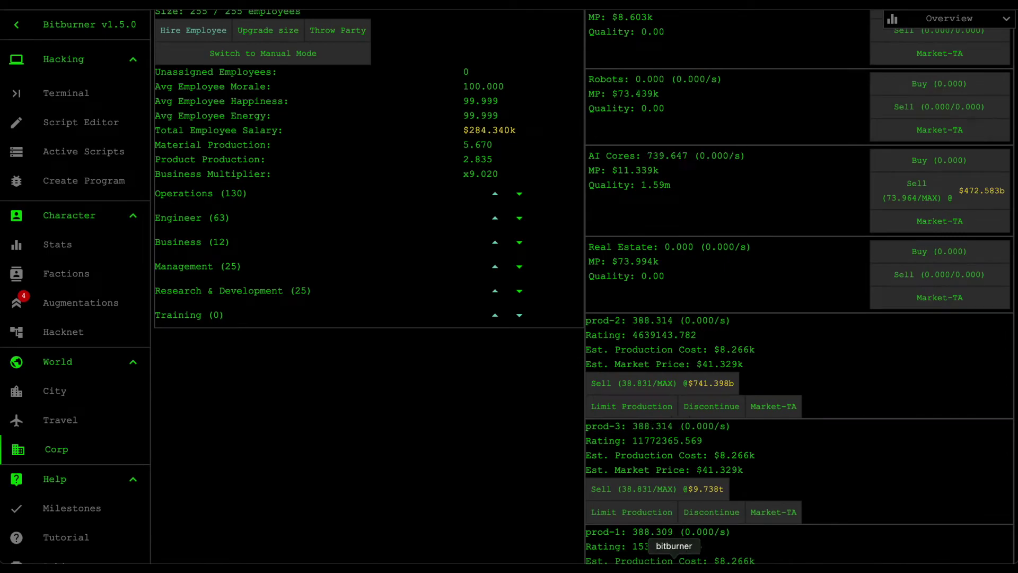
click(549, 566)
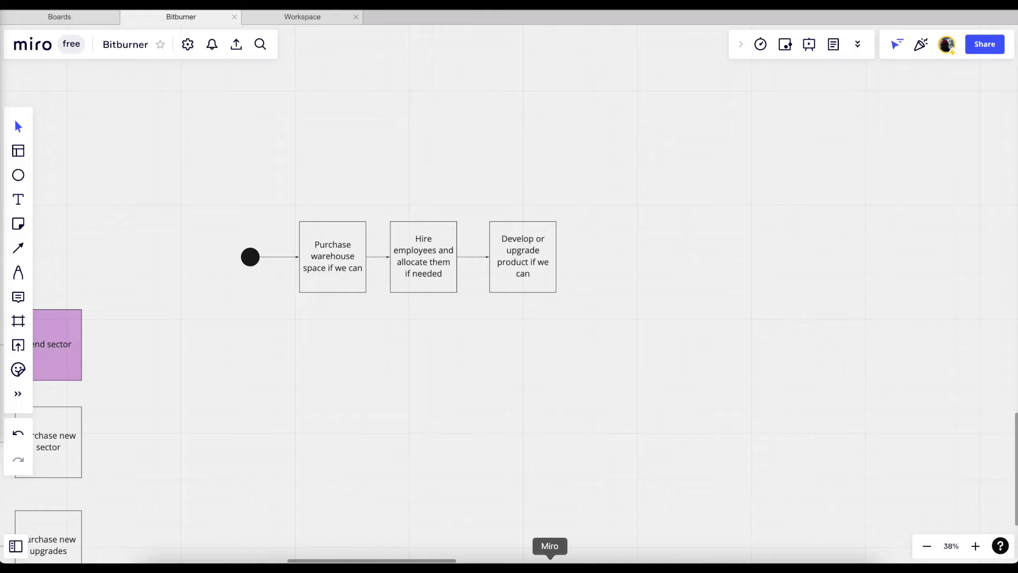
Duplicate the Develop box and relabel the copy 'Allocate and adjust pricing for each product'
click(510, 266)
key(ctrl+d)
drag(586, 261, 617, 261)
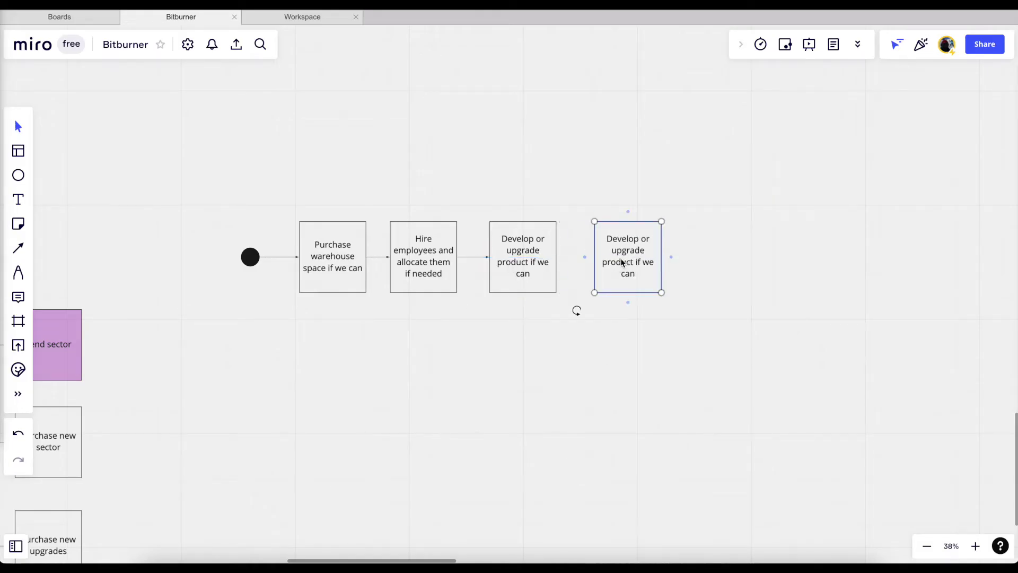
double_click(616, 261)
text(Allocate)
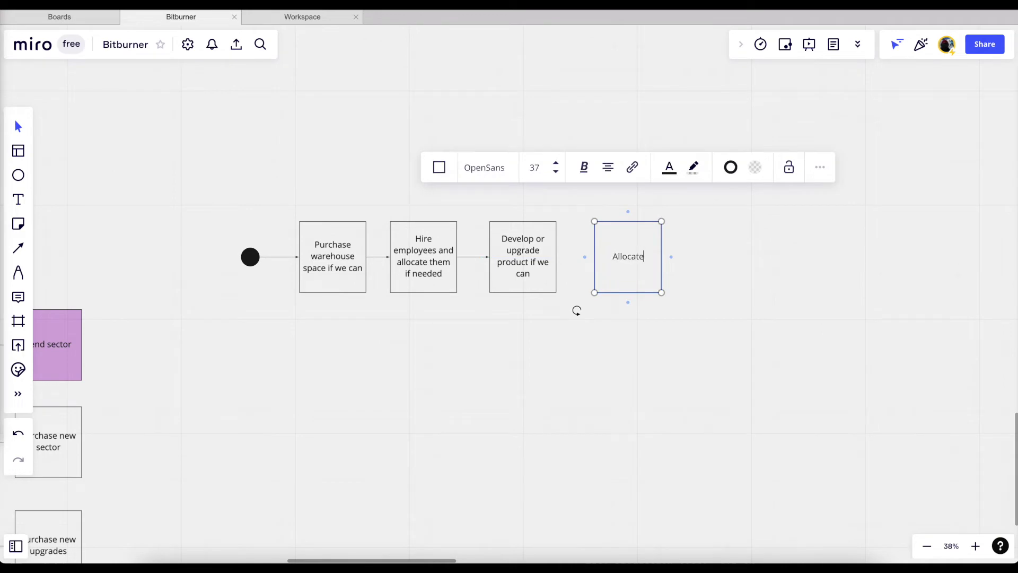
text( and adjust p)
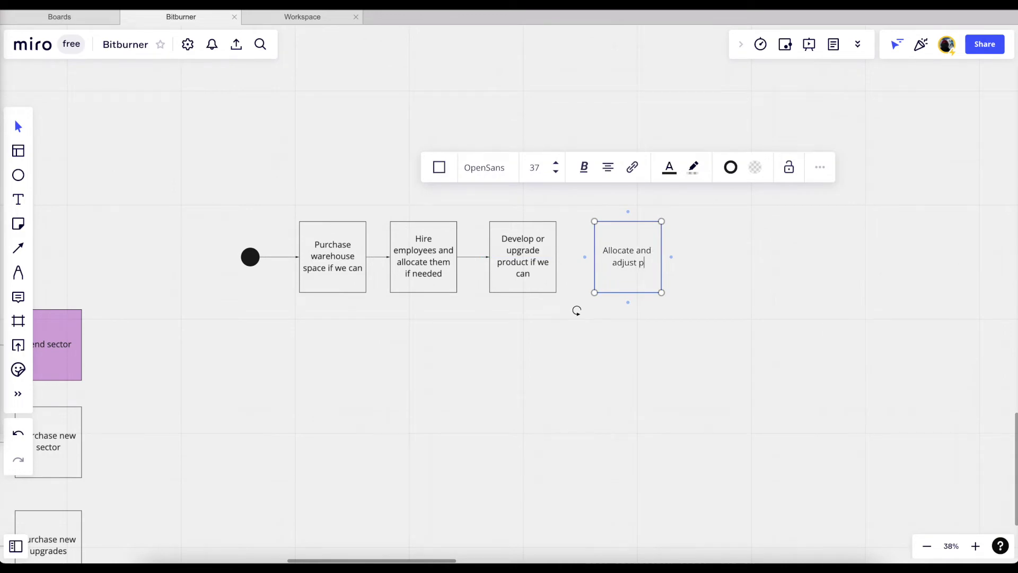
text(ricing for each pr)
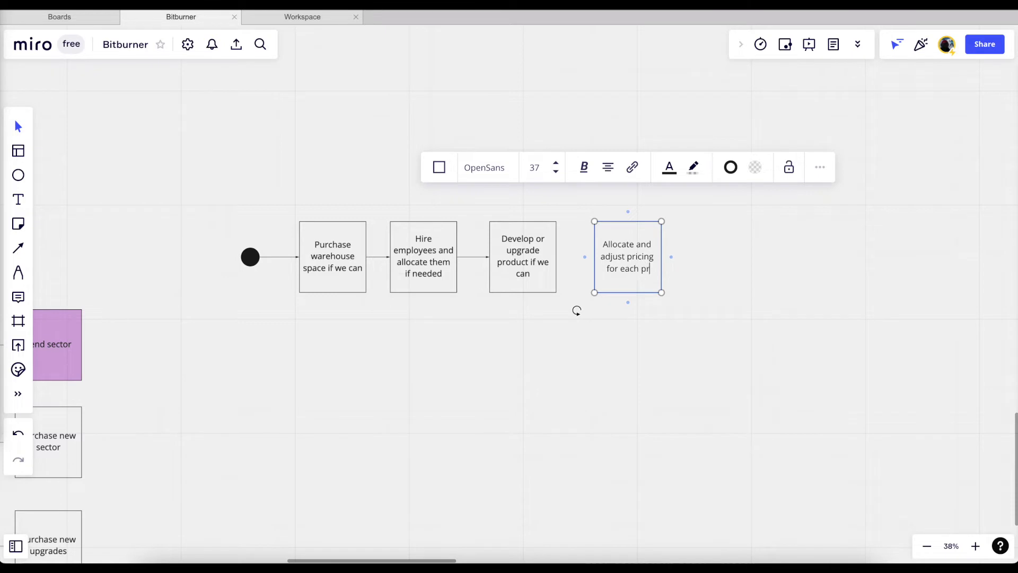
text(oduct)
Connect the Develop or upgrade box to the new pricing box with an arrow
drag(567, 257, 601, 259)
click(650, 287)
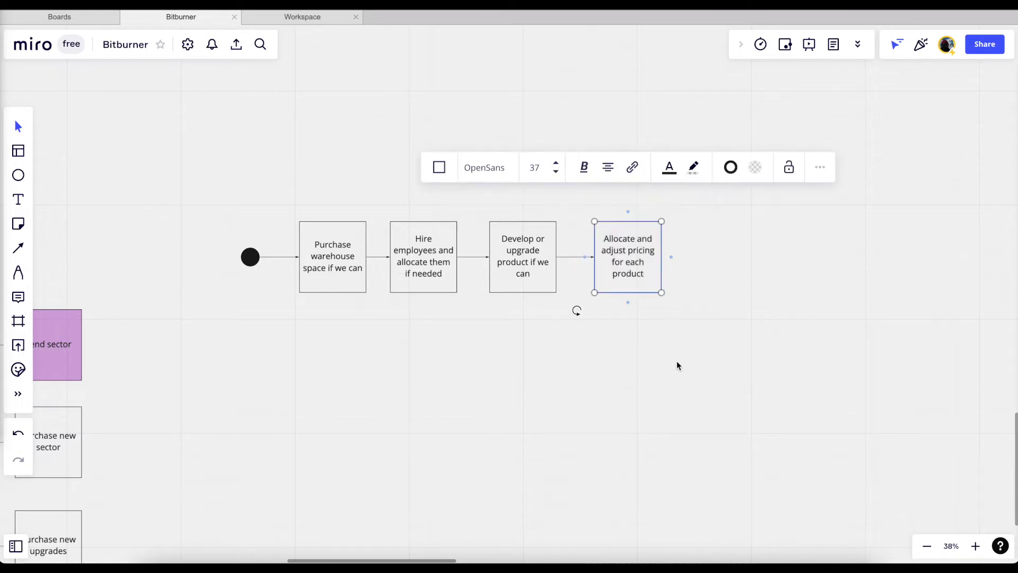
click(677, 366)
scroll(597, 357, right, 2)
Duplicate the black start circle, then delete the unwanted copy
click(198, 263)
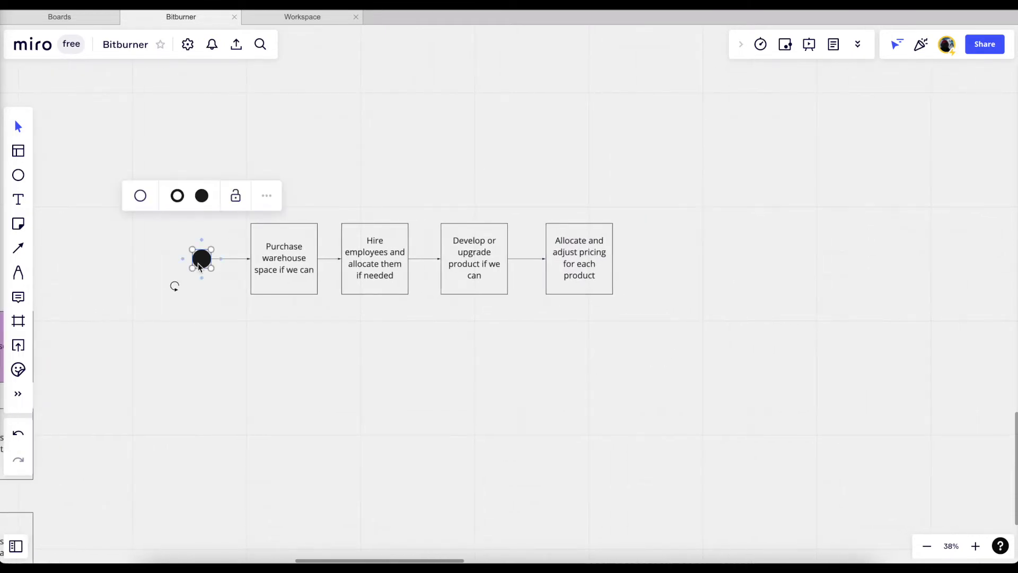
key(ctrl+d)
drag(227, 263, 450, 307)
key(Delete)
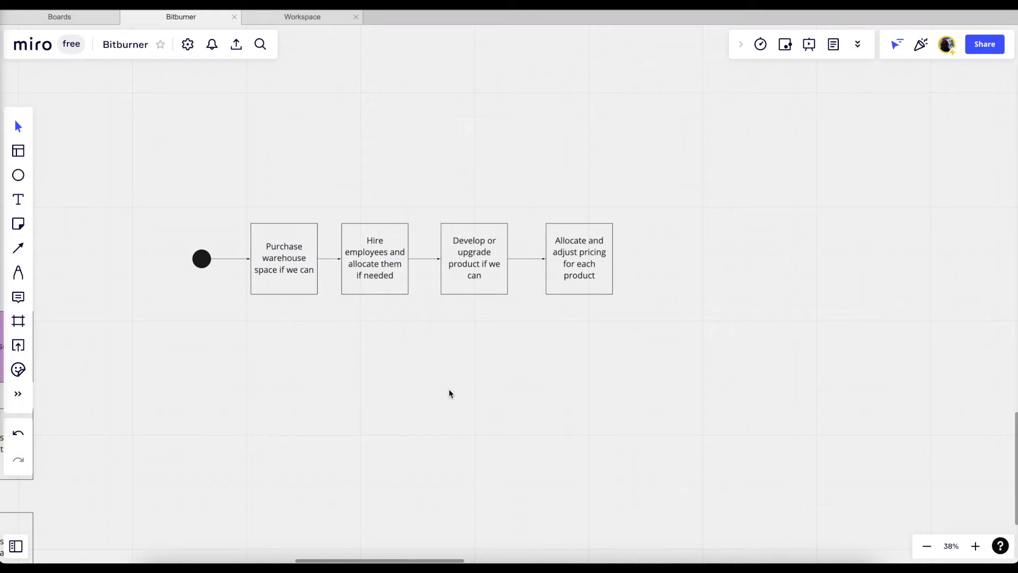
Copy the left chart's hollow end circle and place it right of the pricing box
scroll(397, 372, down, 2)
scroll(398, 371, left, 2)
scroll(325, 439, left, 2)
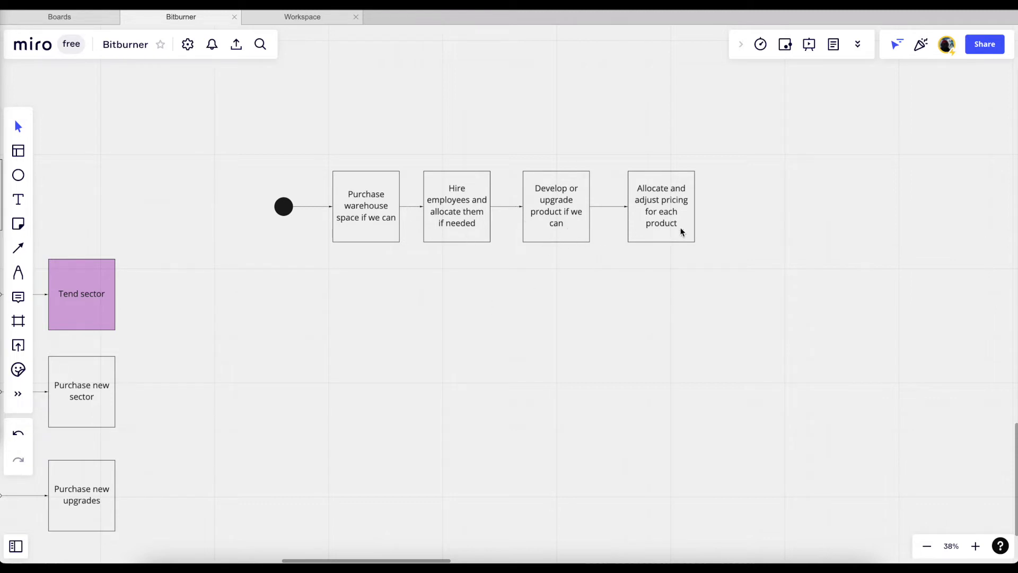
scroll(315, 407, down, 3)
scroll(315, 407, left, 3)
scroll(800, 183, up, 2)
scroll(800, 183, right, 2)
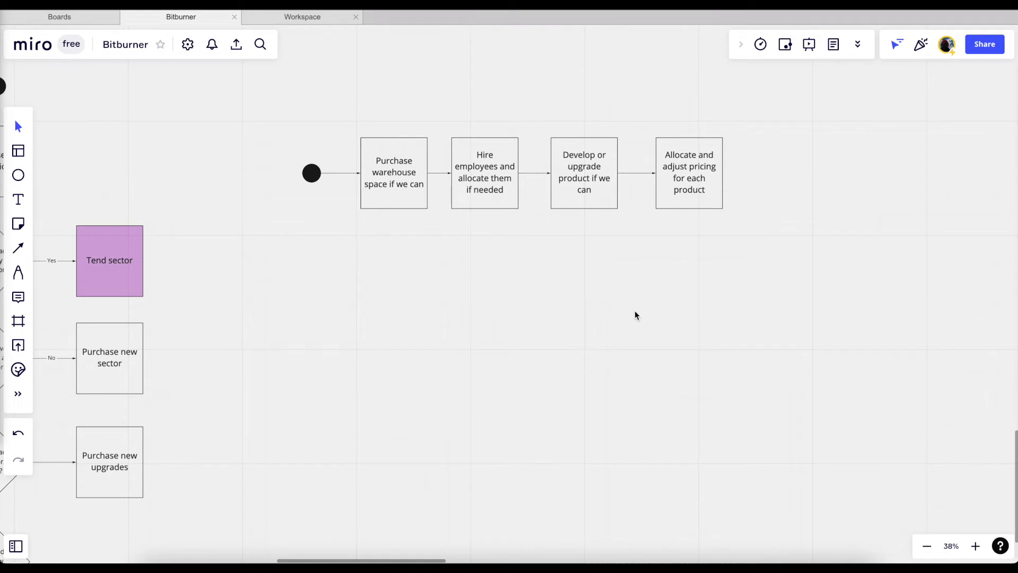
scroll(554, 381, down, 2)
scroll(554, 381, down, 3)
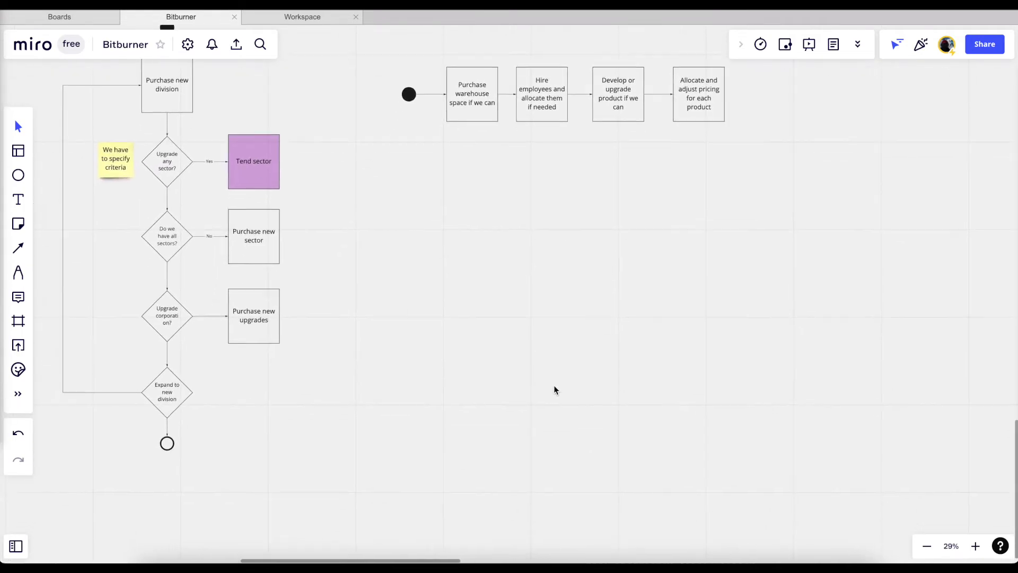
scroll(326, 395, down, 1)
click(169, 440)
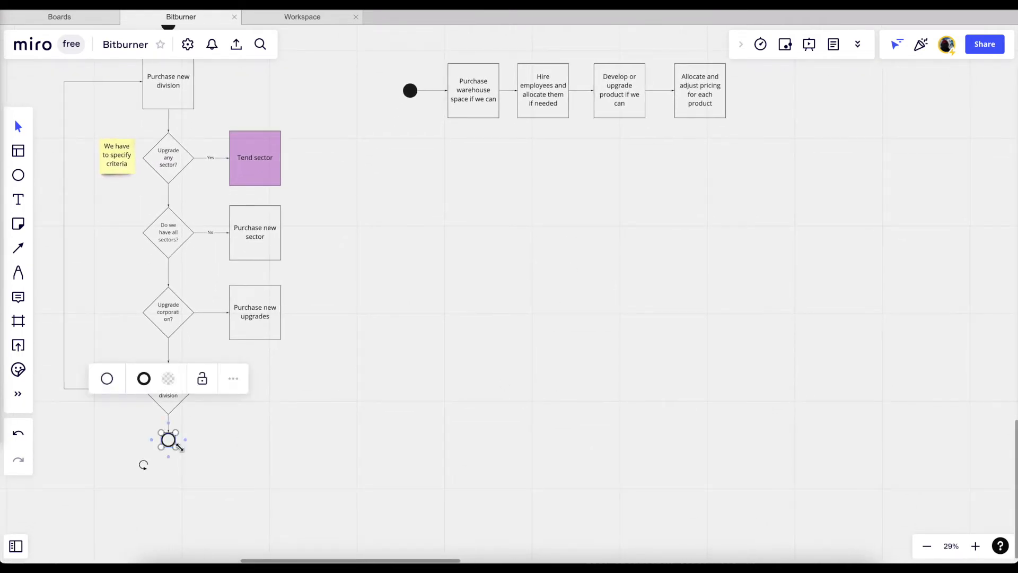
key(ctrl+d)
drag(189, 443, 751, 90)
click(715, 180)
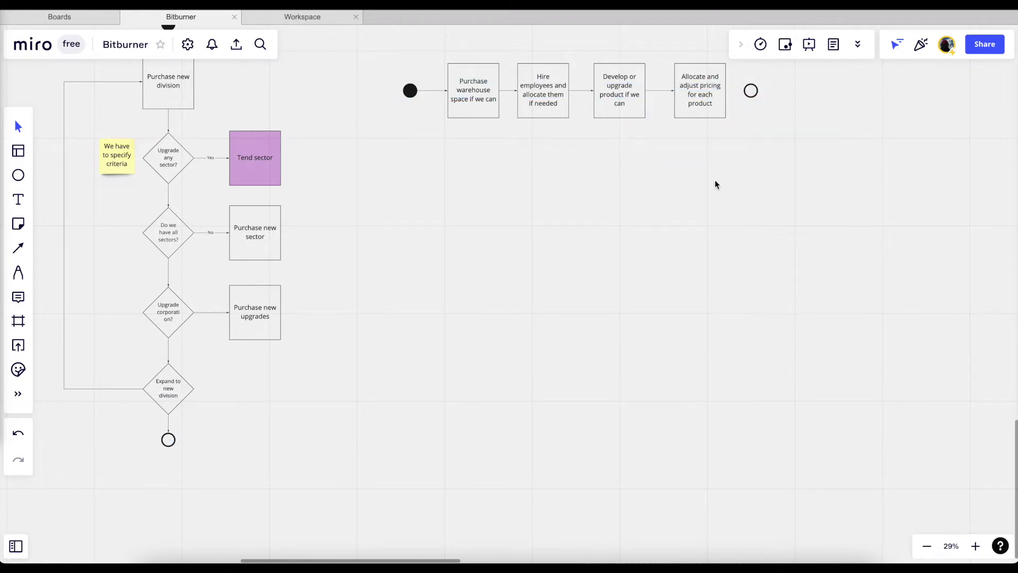
Draw an arrow from the pricing box to the end circle, then select the whole new flow
scroll(715, 179, up, 3)
scroll(705, 170, up, 2)
click(671, 153)
drag(692, 147, 720, 154)
scroll(717, 202, down, 3)
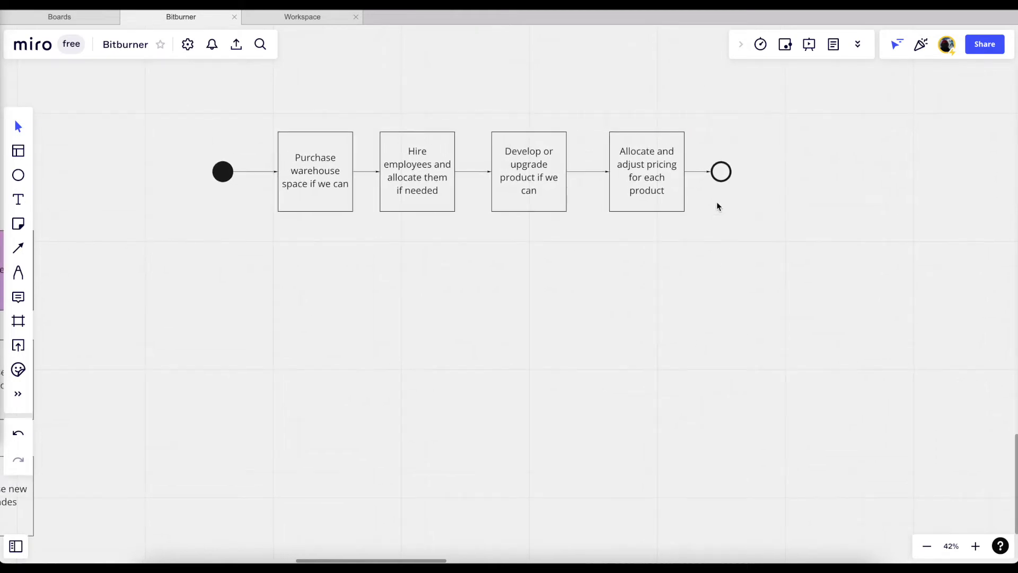
drag(313, 115, 848, 212)
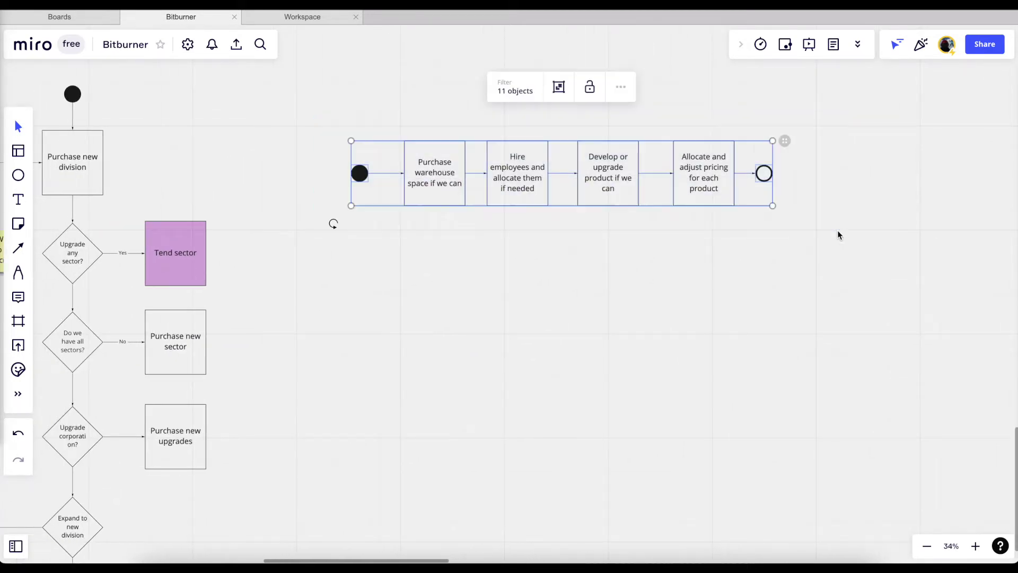
Move the selected new flow down beside the main decision chart
drag(536, 191, 441, 262)
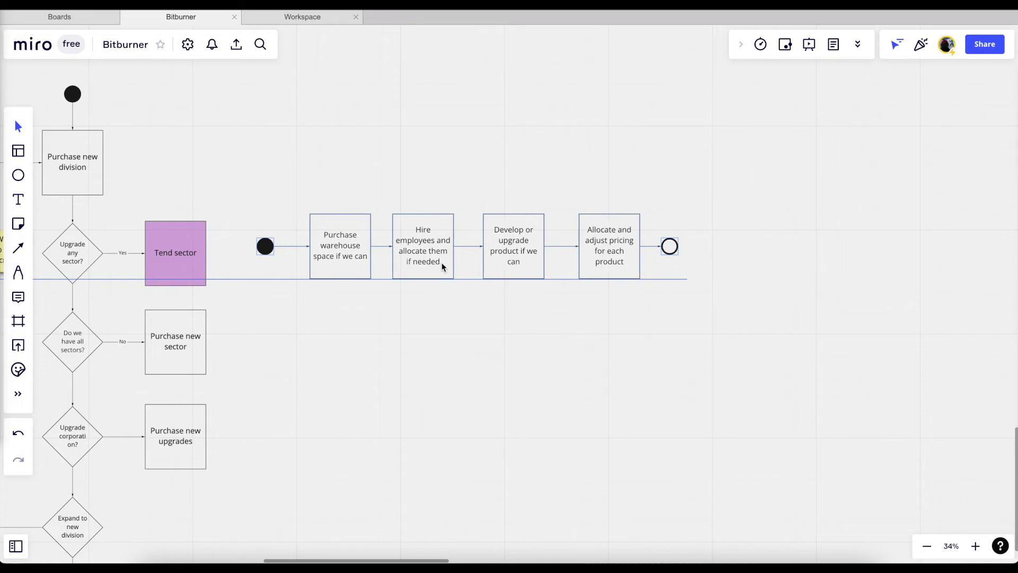
click(474, 134)
scroll(474, 134, left, 10)
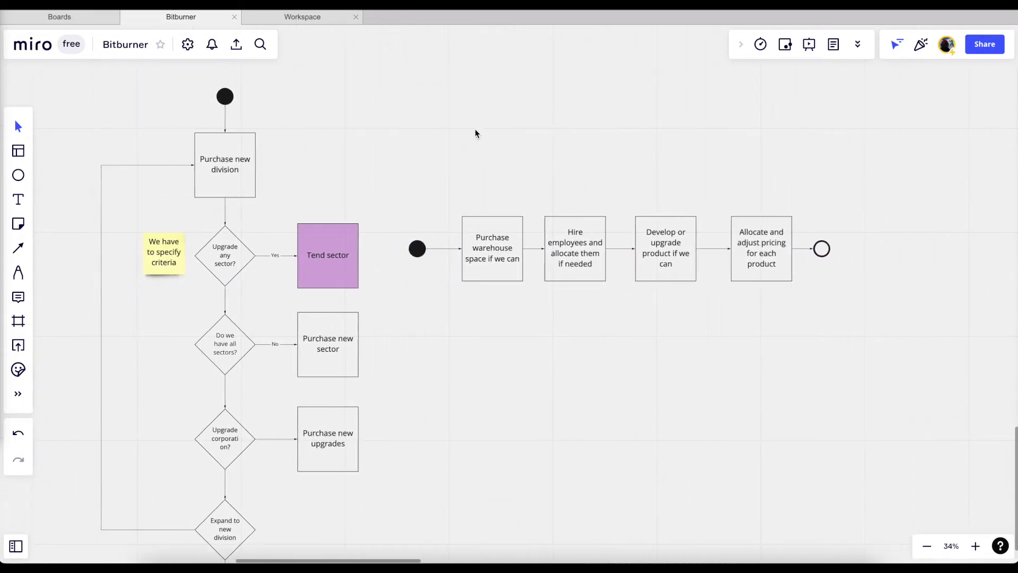
scroll(475, 134, down, 2)
scroll(381, 158, left, 2)
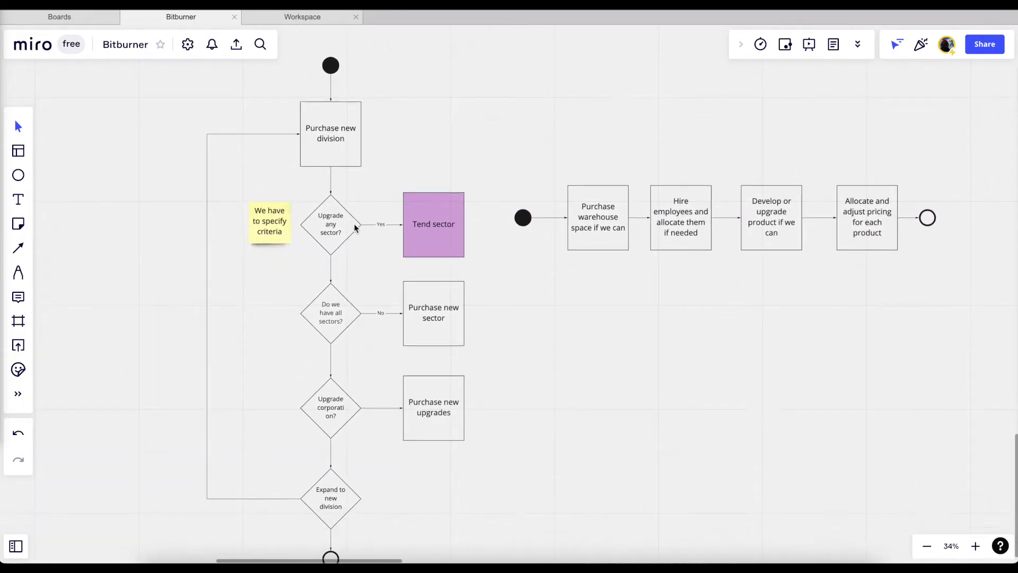
scroll(354, 224, down, 3)
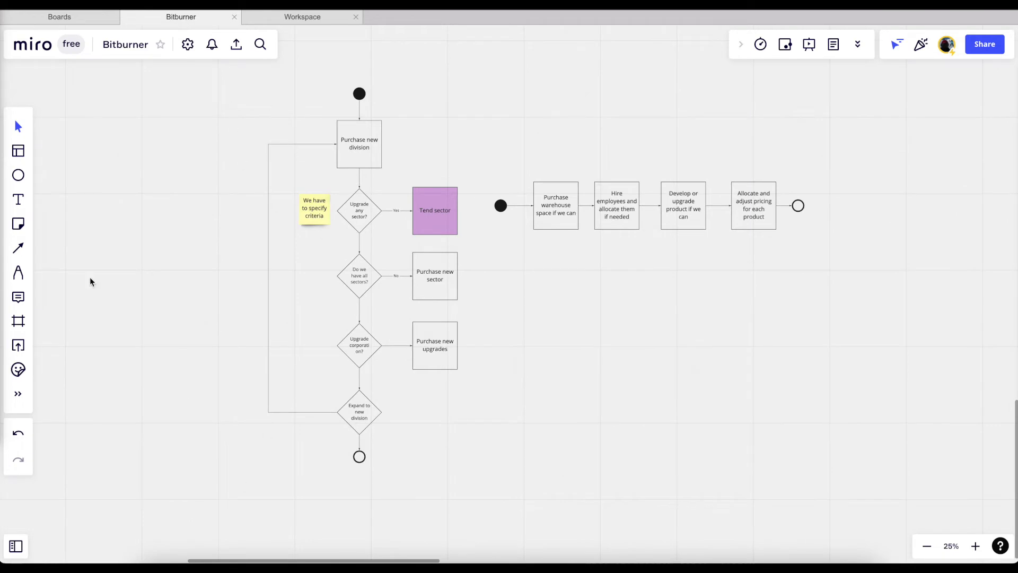
Look over both flows on the board, then bring up the Shapes panel
scroll(453, 422, up, 3)
scroll(562, 221, up, 5)
scroll(561, 221, right, 4)
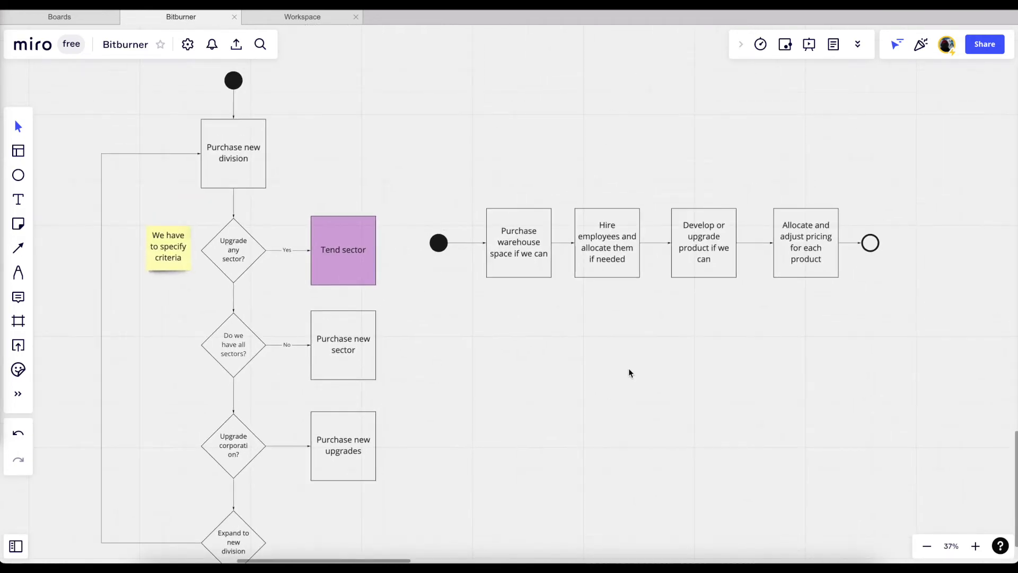
scroll(465, 353, down, 1)
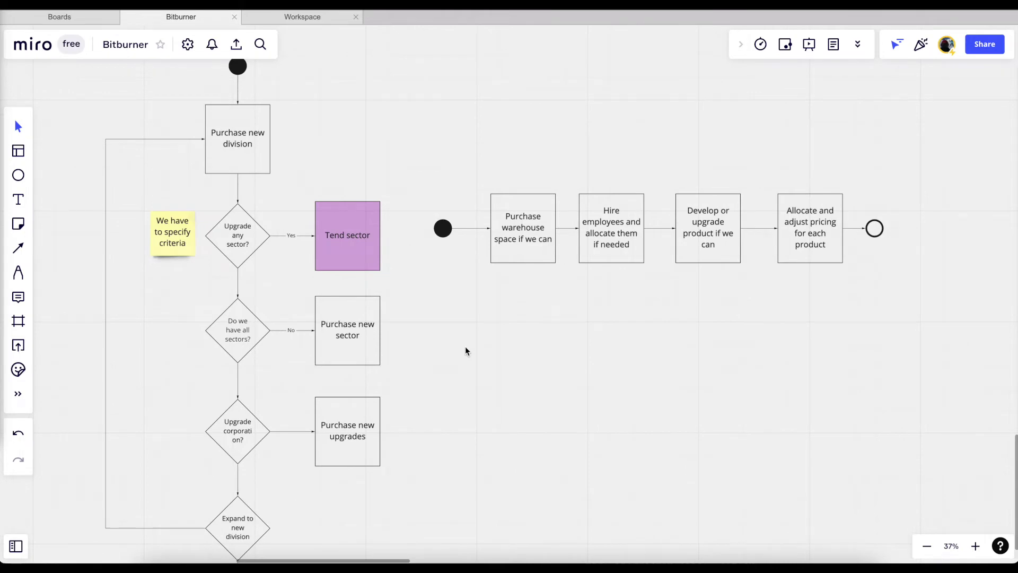
scroll(465, 351, up, 1)
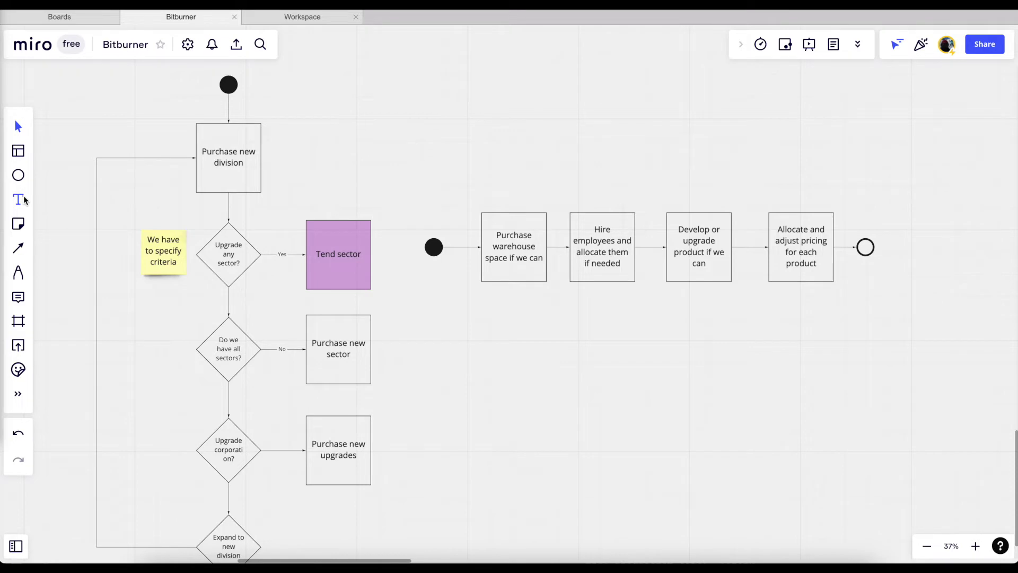
click(17, 175)
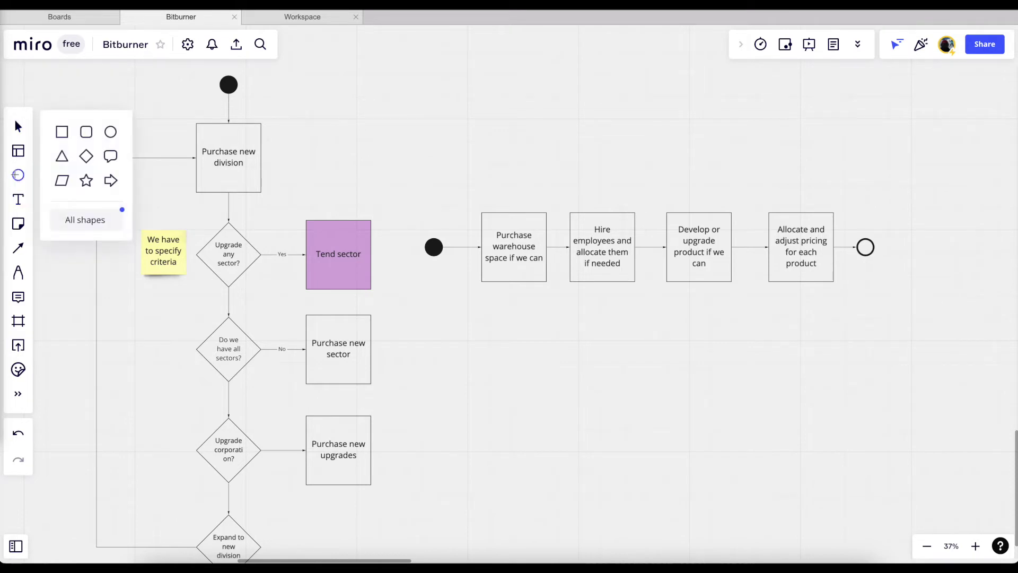
Place a small rectangle above the flow, resize it, and fill it red
click(66, 137)
click(490, 139)
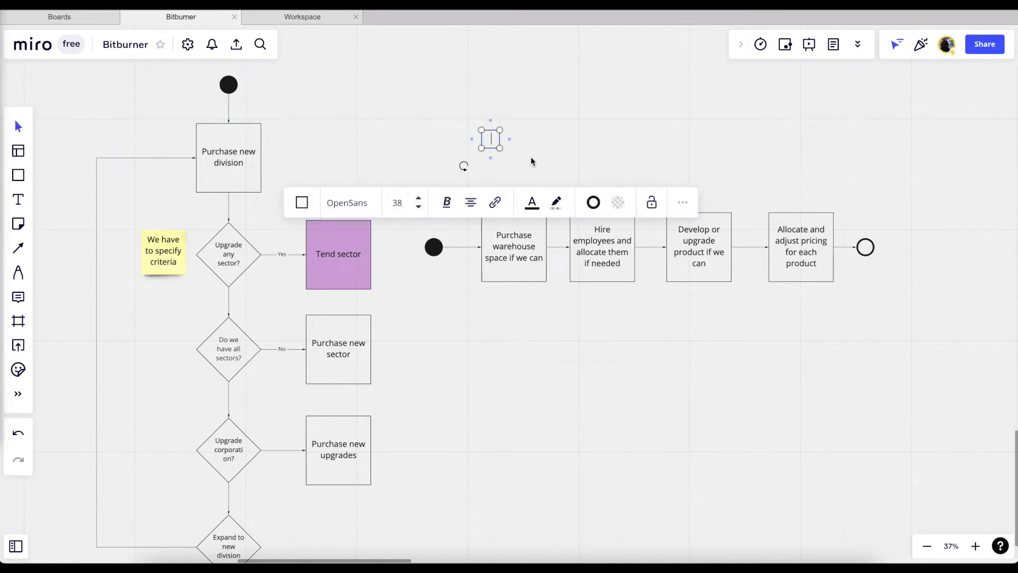
click(547, 153)
click(496, 141)
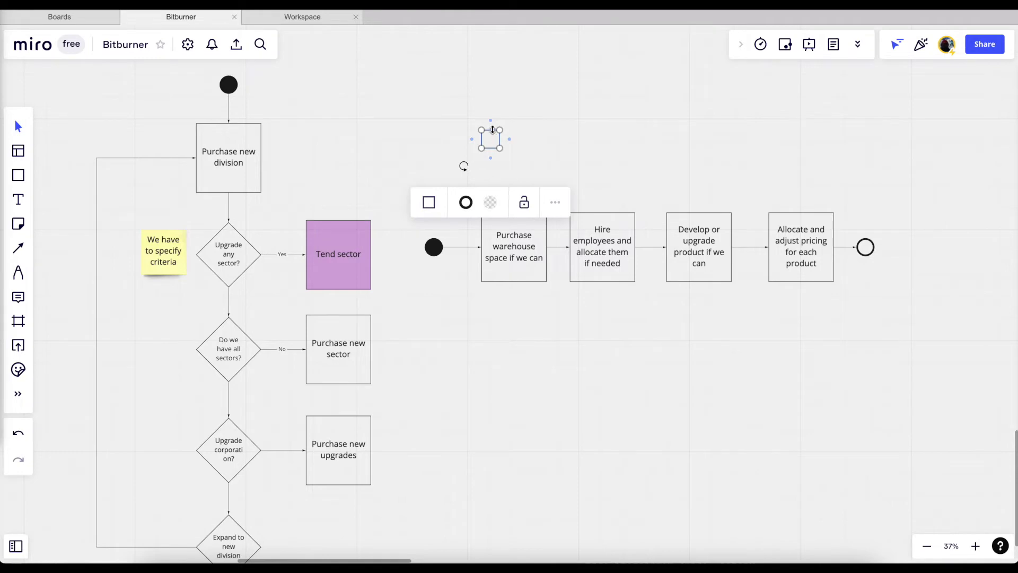
drag(492, 130, 493, 135)
scroll(535, 145, up, 5)
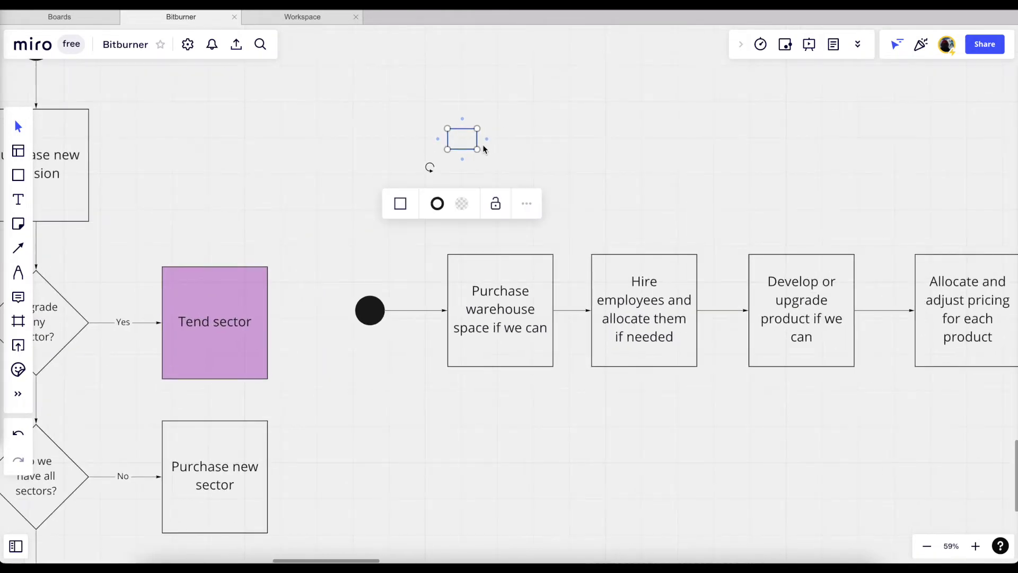
drag(480, 140, 501, 139)
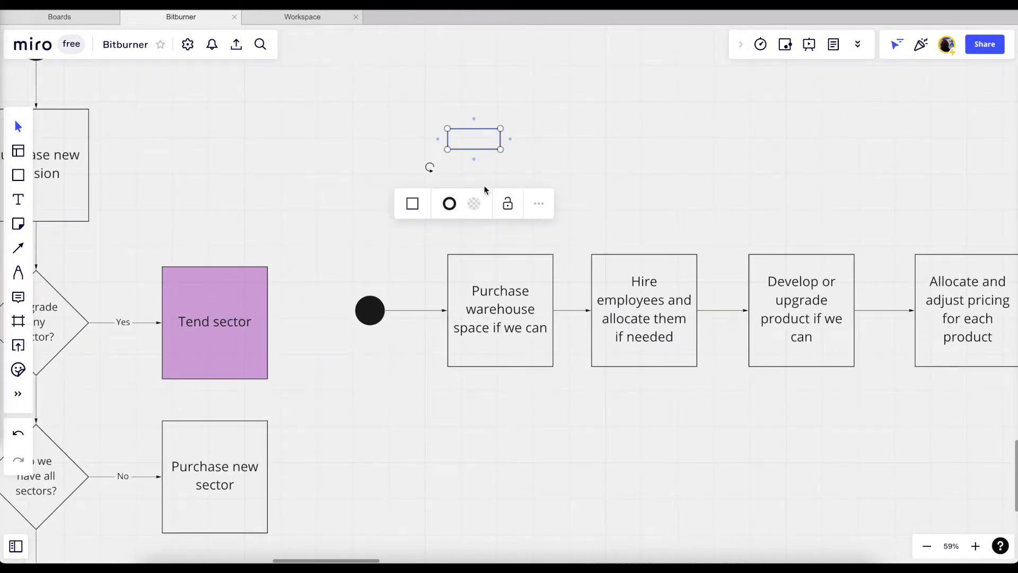
click(474, 203)
click(438, 299)
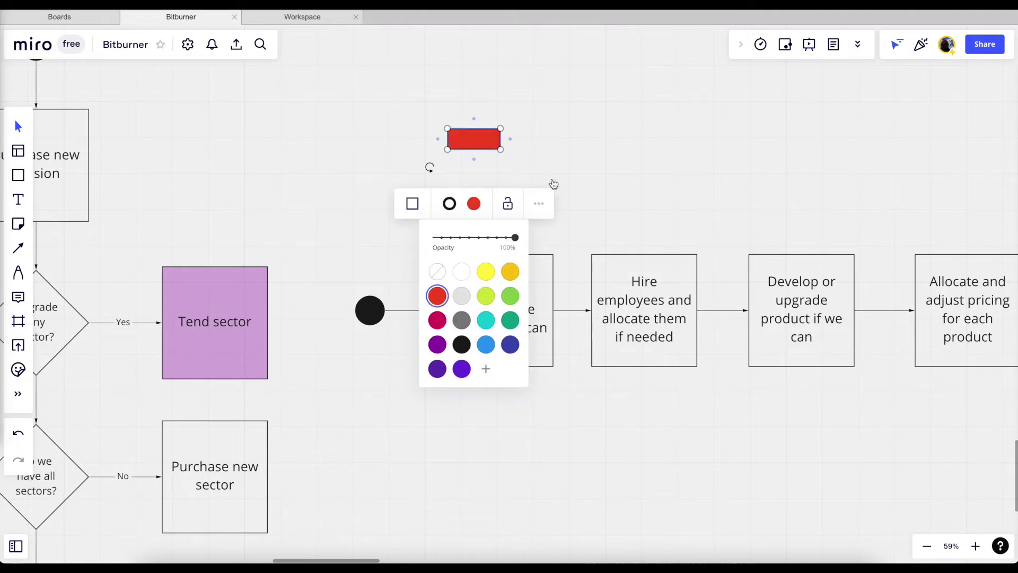
click(581, 149)
Label the red box PAIN in white text
double_click(486, 143)
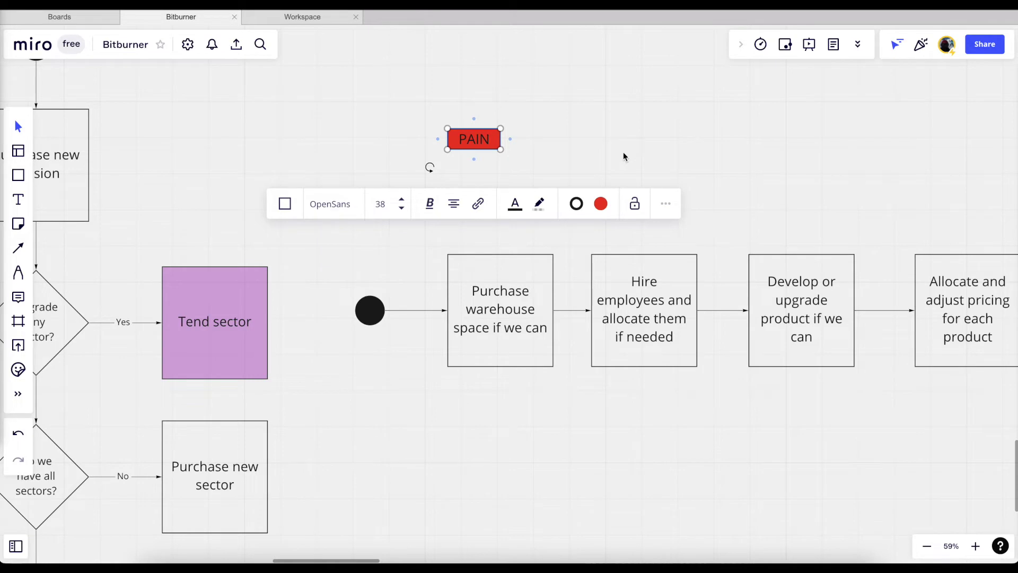
key(Return)
click(533, 206)
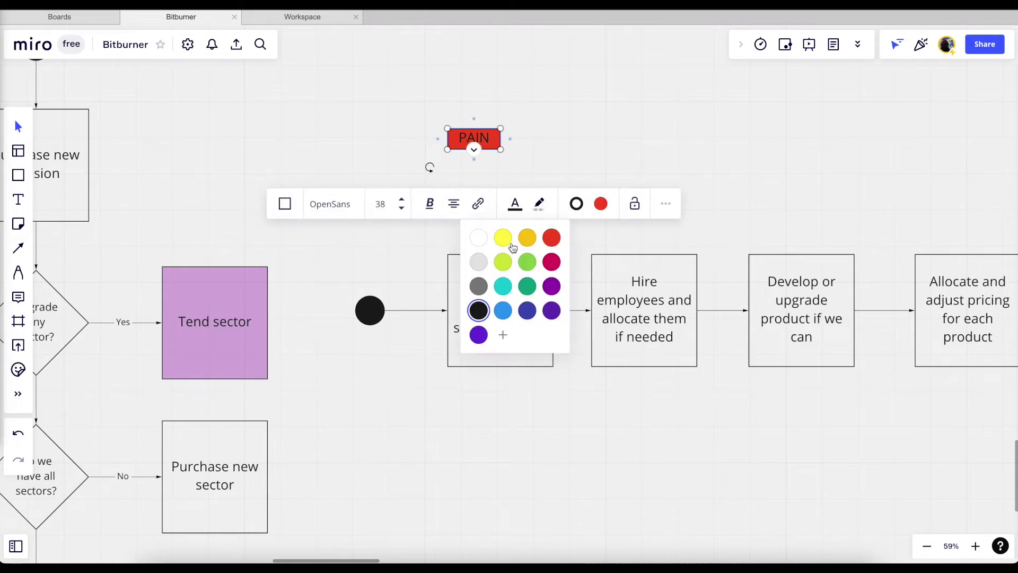
click(480, 243)
click(582, 139)
Nudge the PAIN label slightly lower, then switch to Bitburner
scroll(570, 139, down, 4)
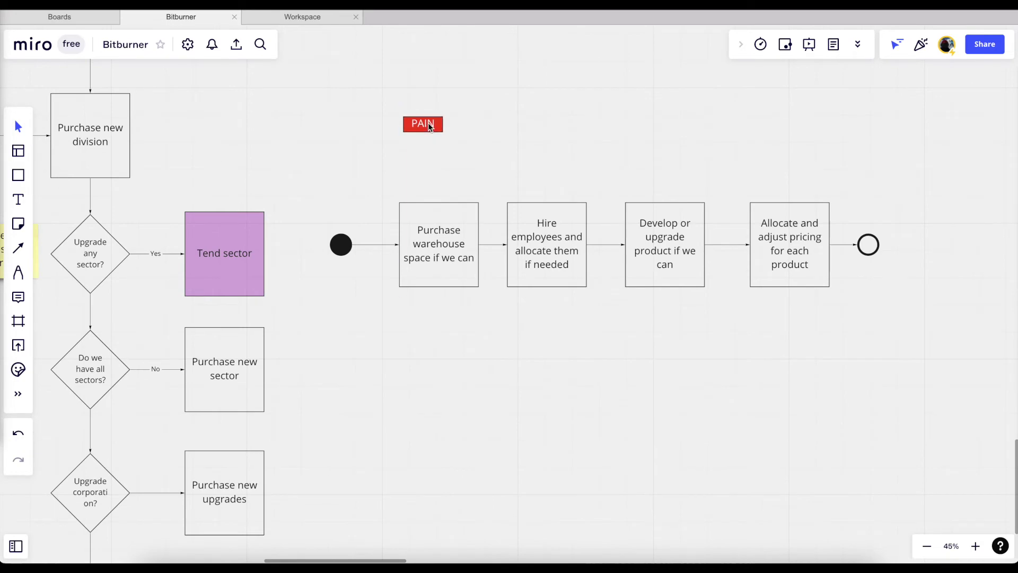
scroll(539, 141, left, 2)
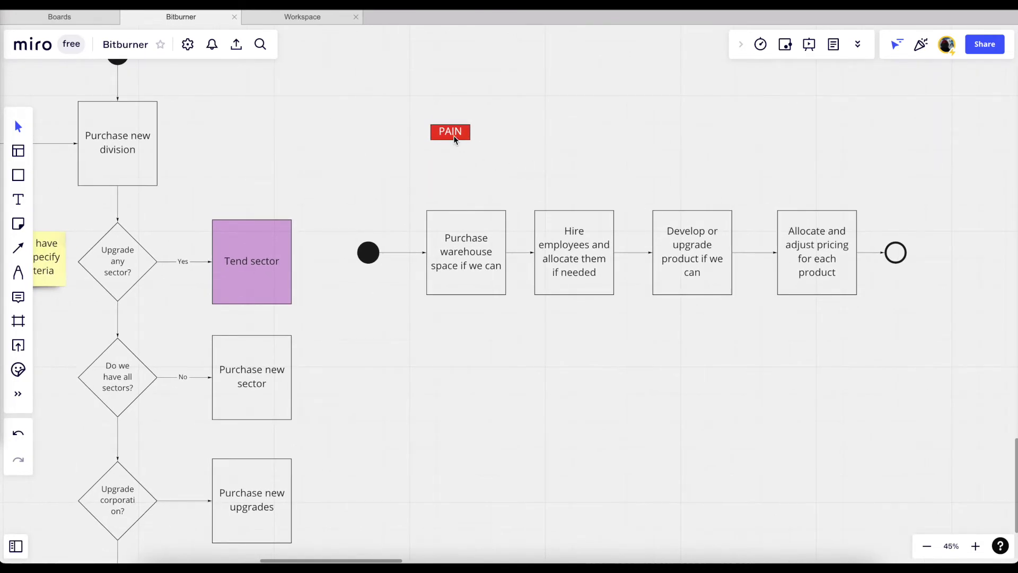
mouse_move(454, 137)
mouse_down()
mouse_move(462, 145)
mouse_move(454, 149)
mouse_up()
click(446, 148)
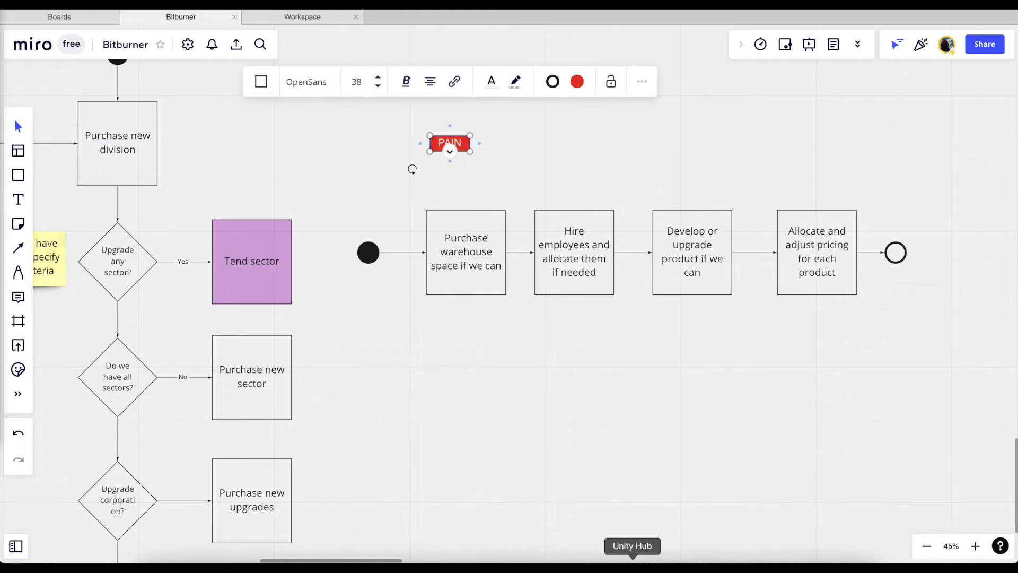
click(674, 566)
scroll(466, 319, up, 6)
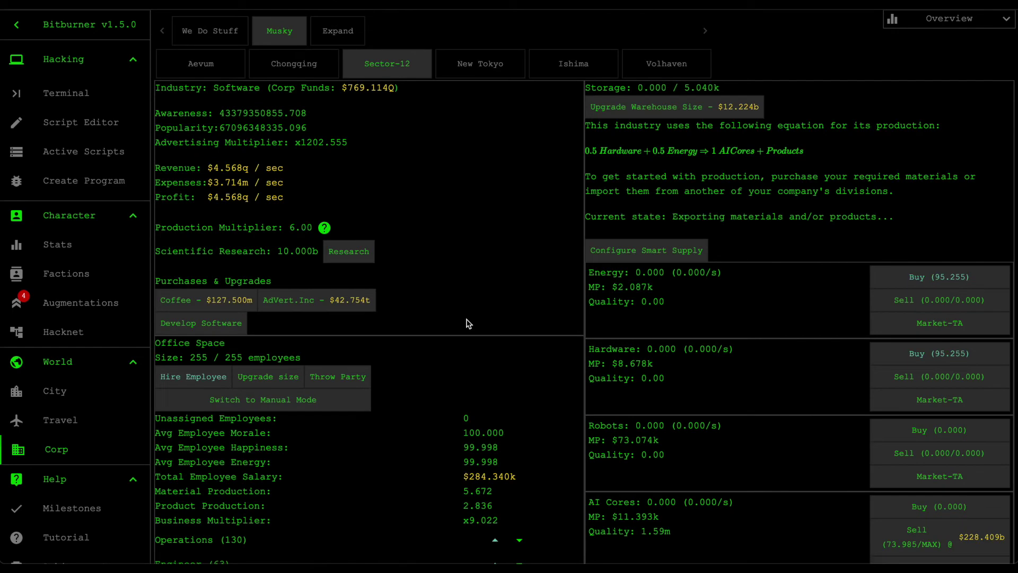
click(268, 376)
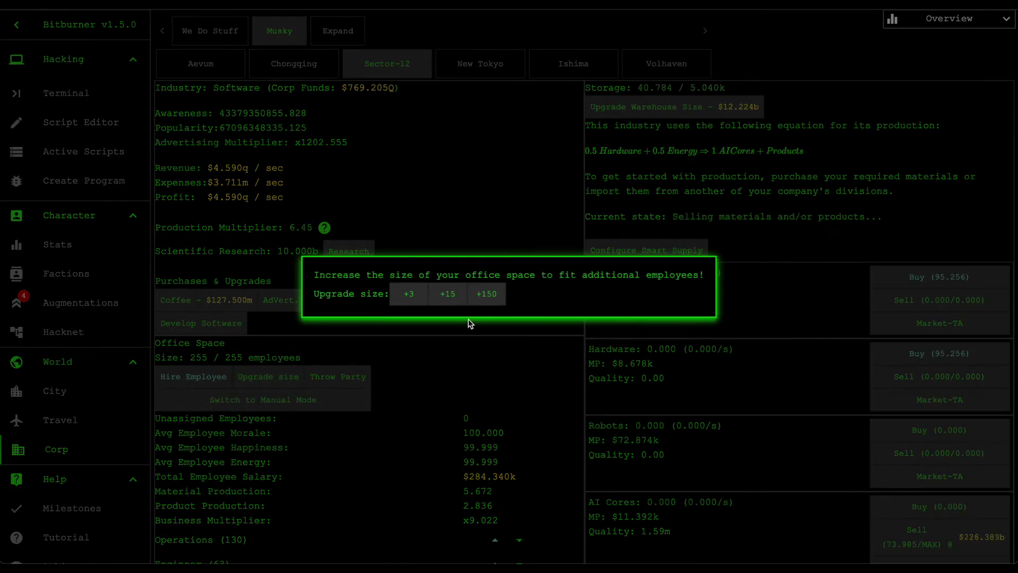
click(461, 350)
scroll(420, 387, down, 5)
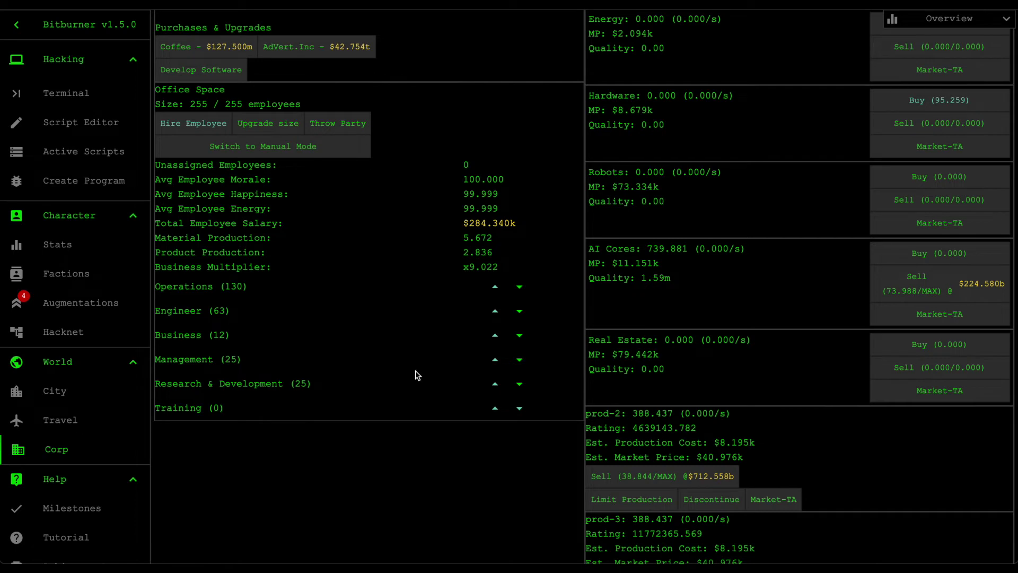
scroll(533, 308, up, 1)
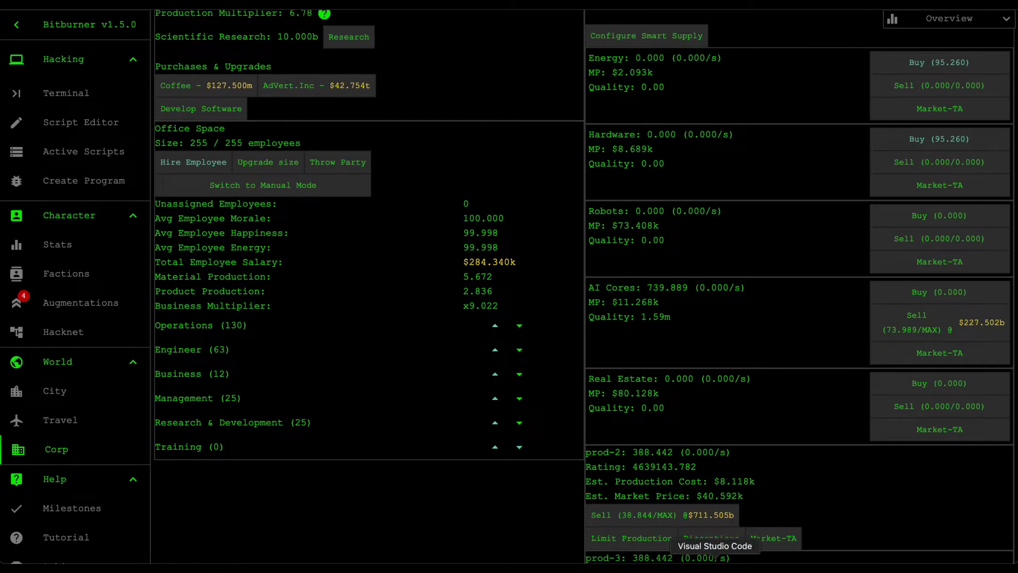
Drag the red PAIN label just below the Hire employees box, then return to Bitburner
click(550, 566)
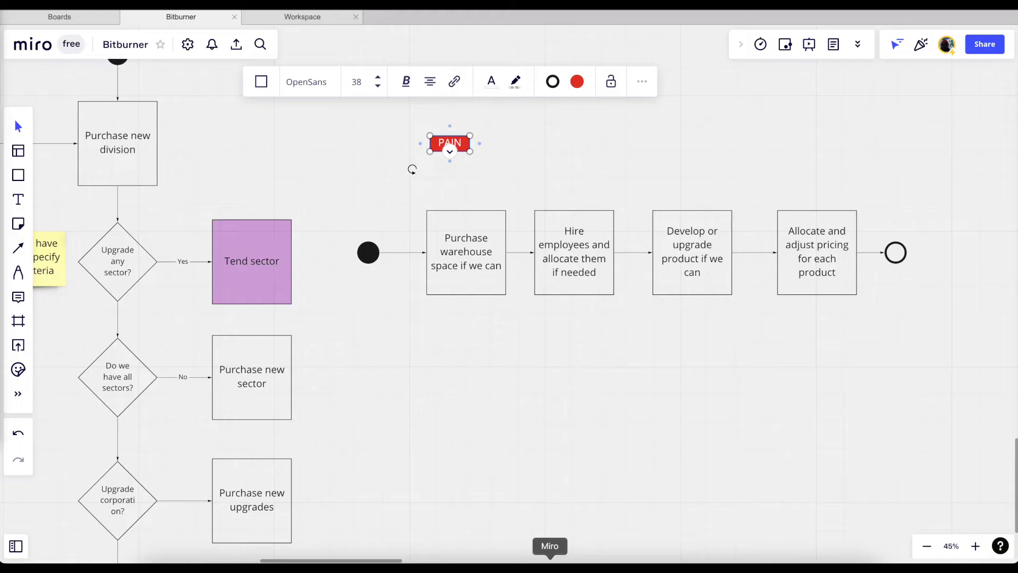
drag(446, 143, 537, 268)
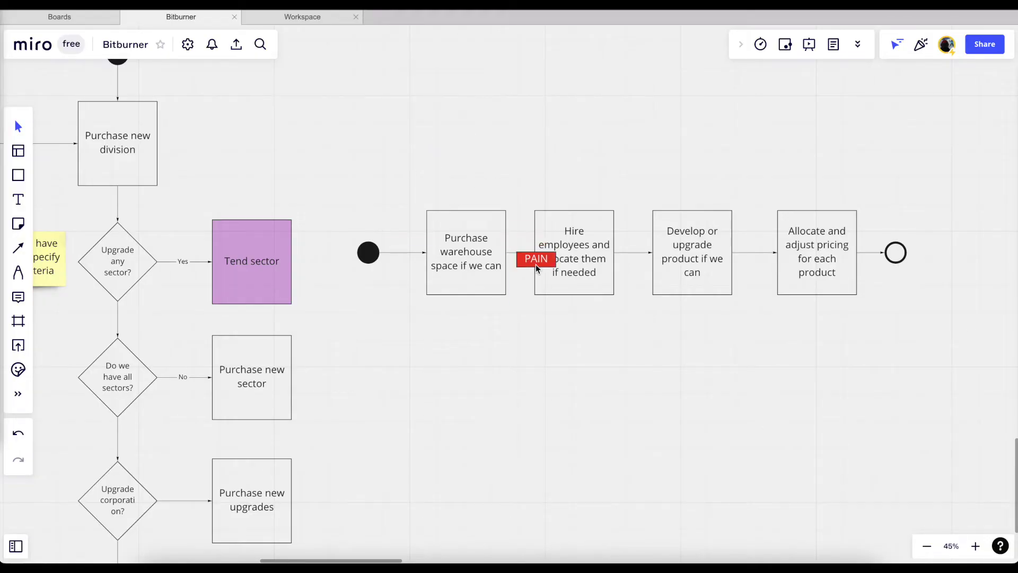
drag(569, 309, 568, 308)
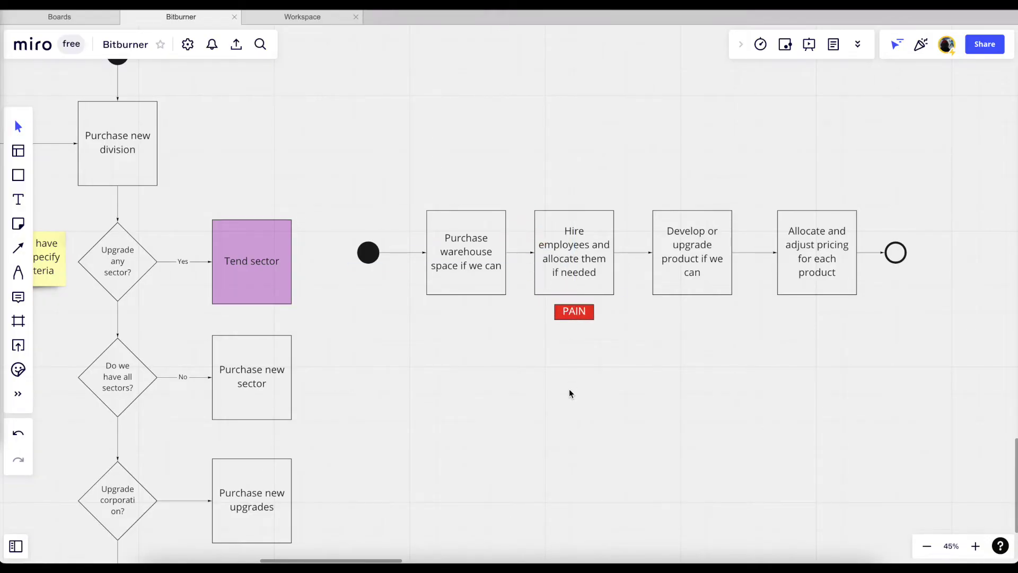
scroll(570, 393, right, 3)
scroll(568, 392, right, 2)
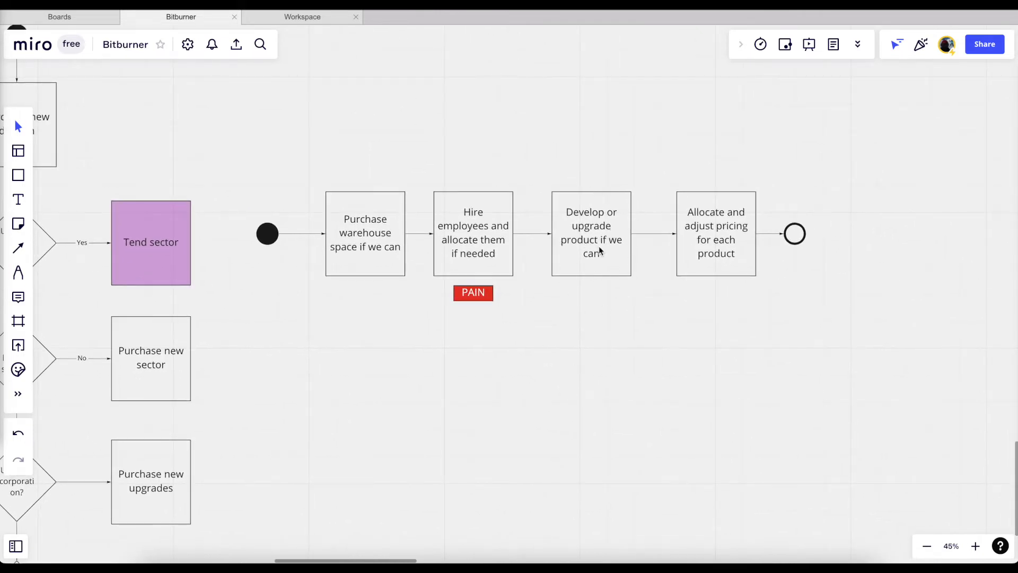
scroll(601, 245, right, 1)
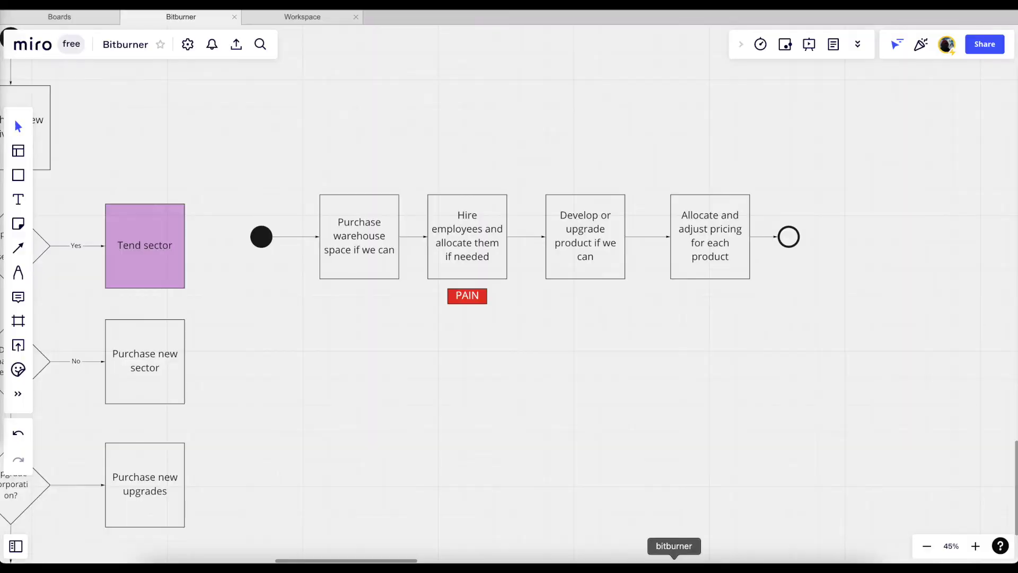
click(674, 566)
scroll(725, 420, down, 5)
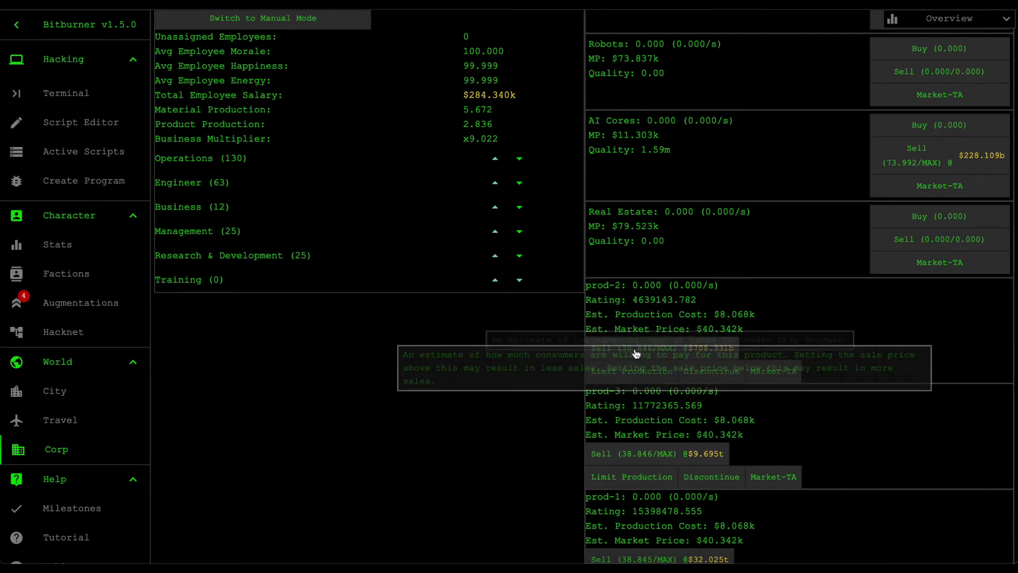
scroll(636, 354, down, 1)
mouse_move(679, 264)
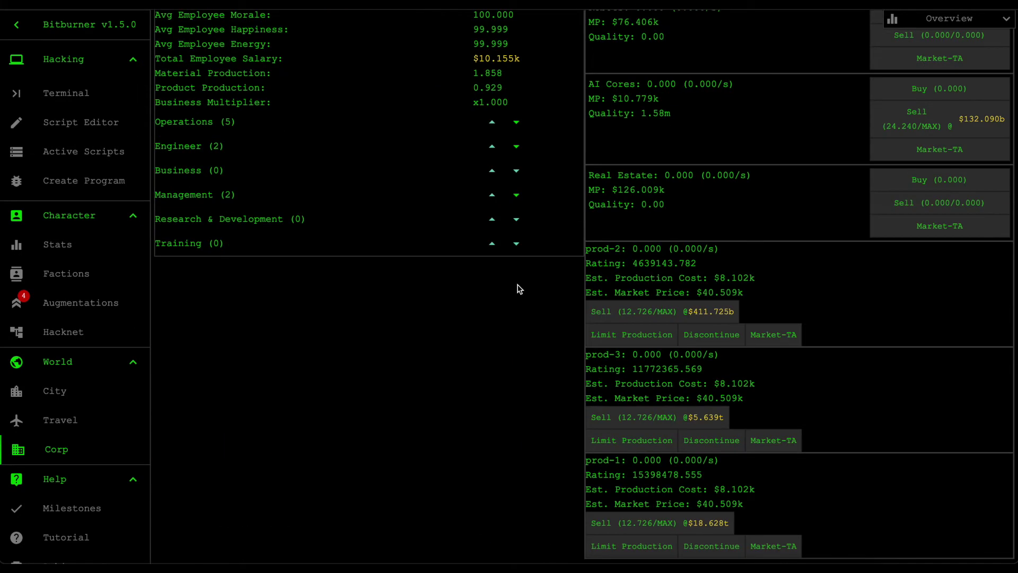
mouse_move(746, 280)
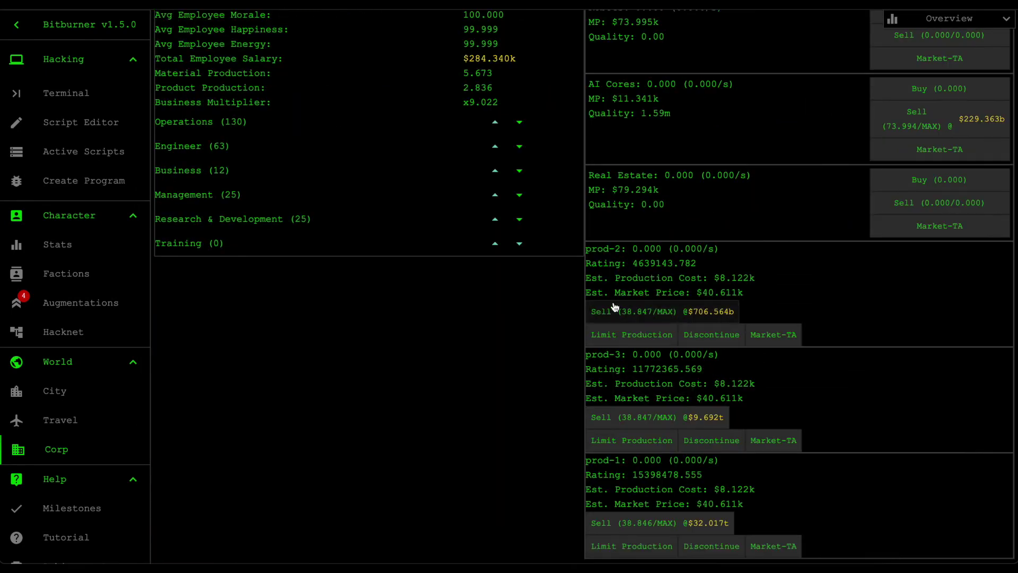
scroll(610, 306, up, 5)
scroll(587, 308, down, 2)
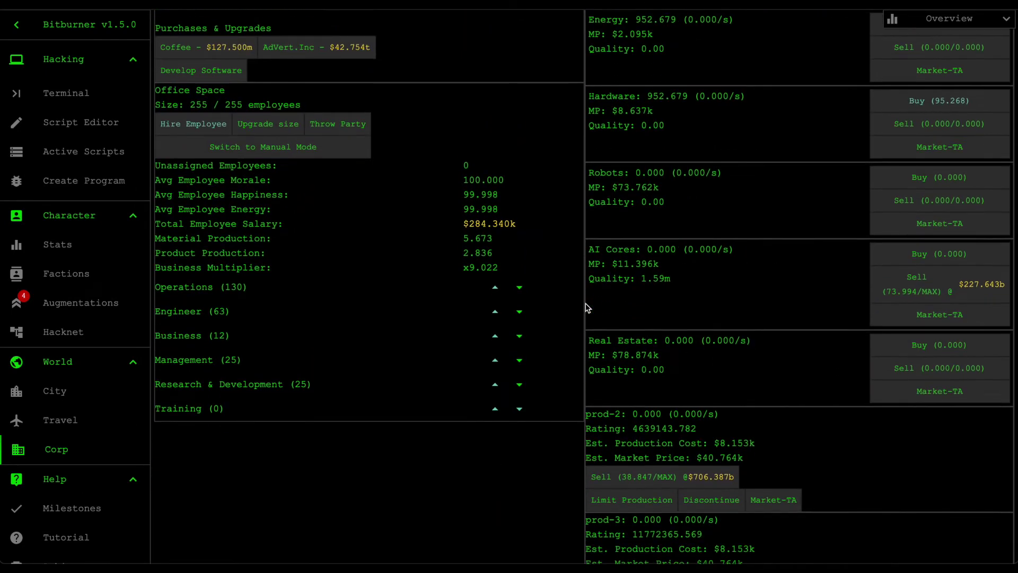
scroll(588, 308, down, 1)
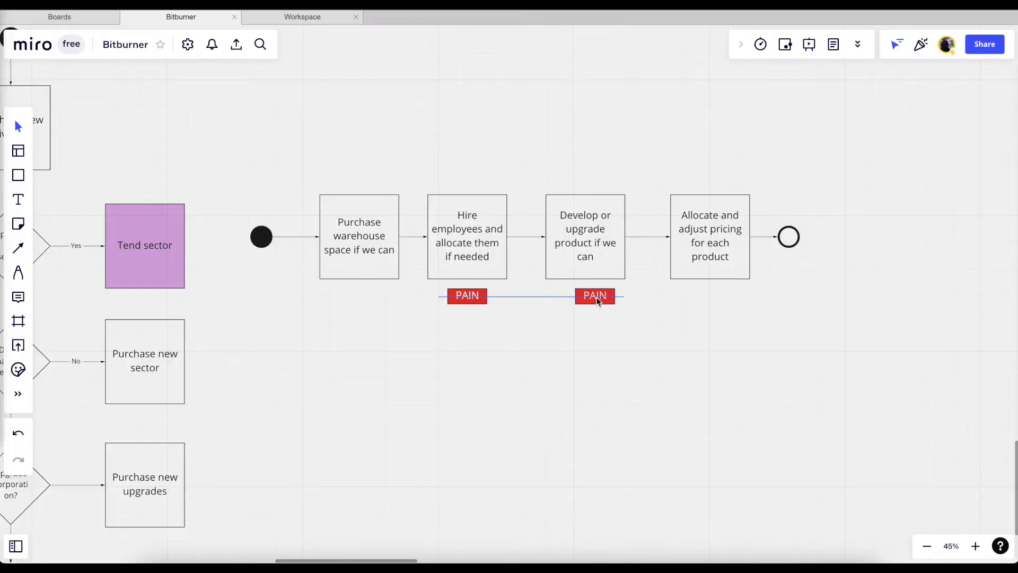
drag(598, 296, 586, 297)
Duplicate the second PAIN label so a copy tags the 'Allocate and adjust pricing' step
click(606, 390)
scroll(606, 390, right, 3)
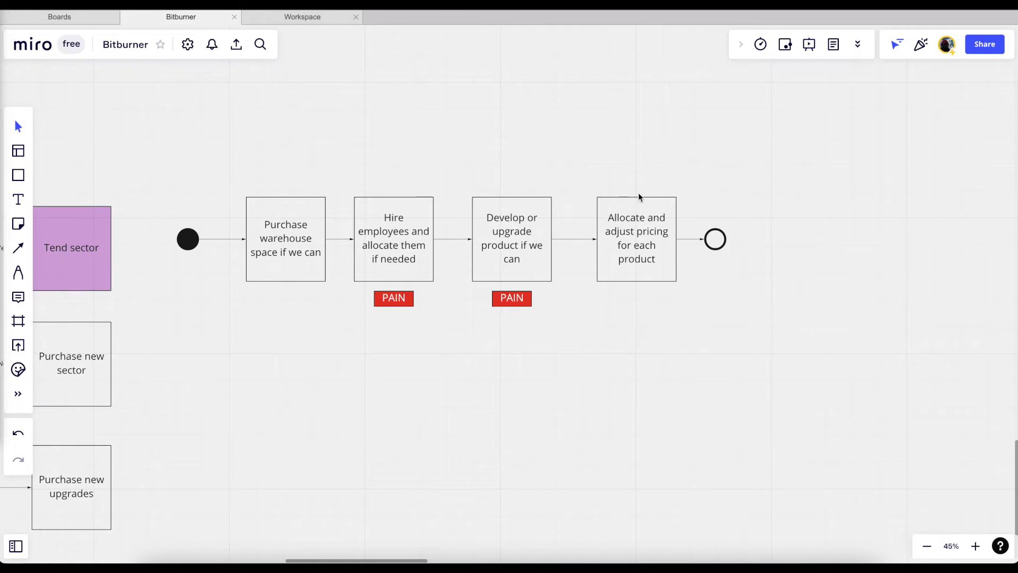
click(517, 303)
click(584, 389)
click(517, 301)
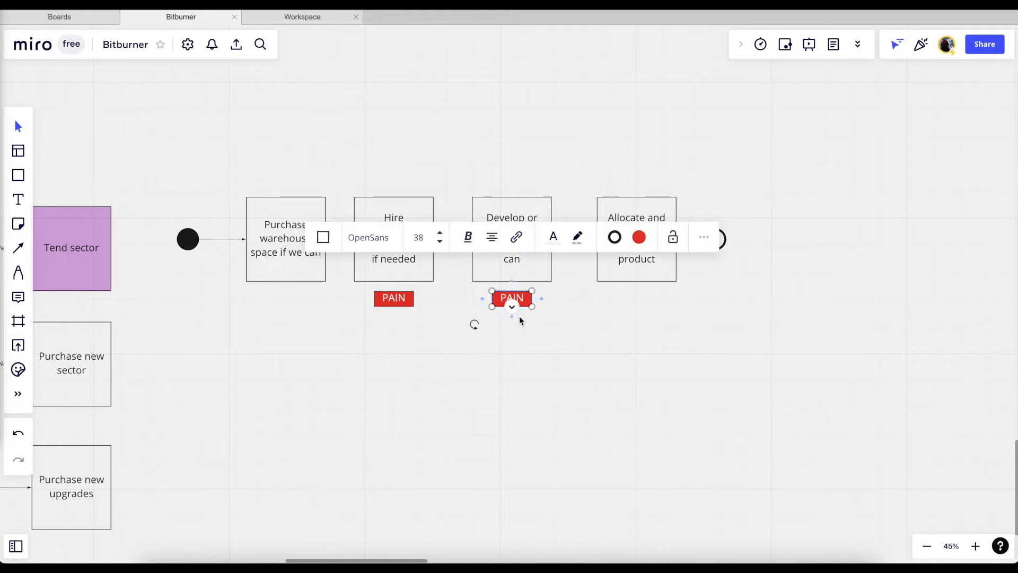
key(ctrl+d)
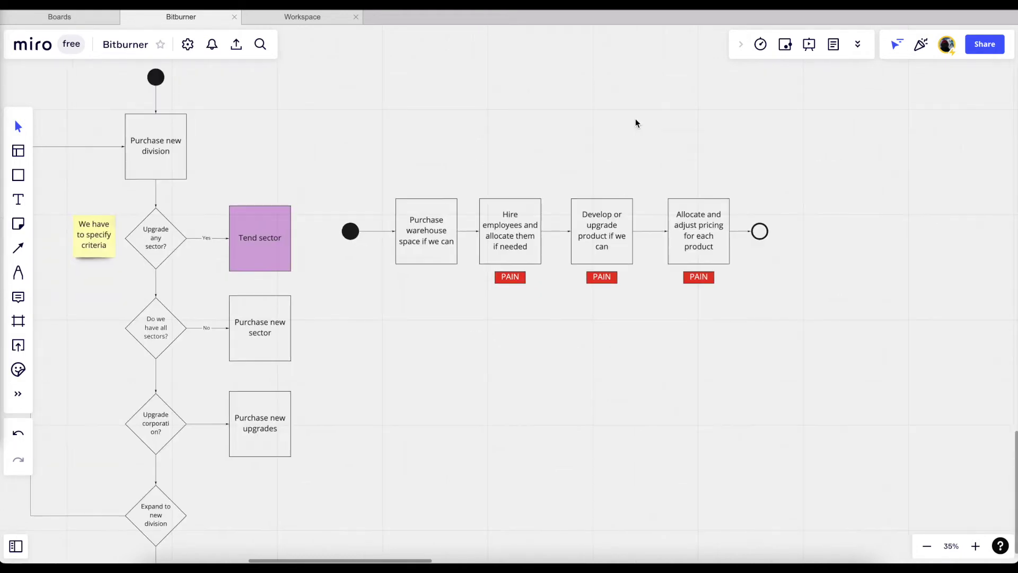
scroll(584, 159, down, 1)
scroll(534, 165, up, 5)
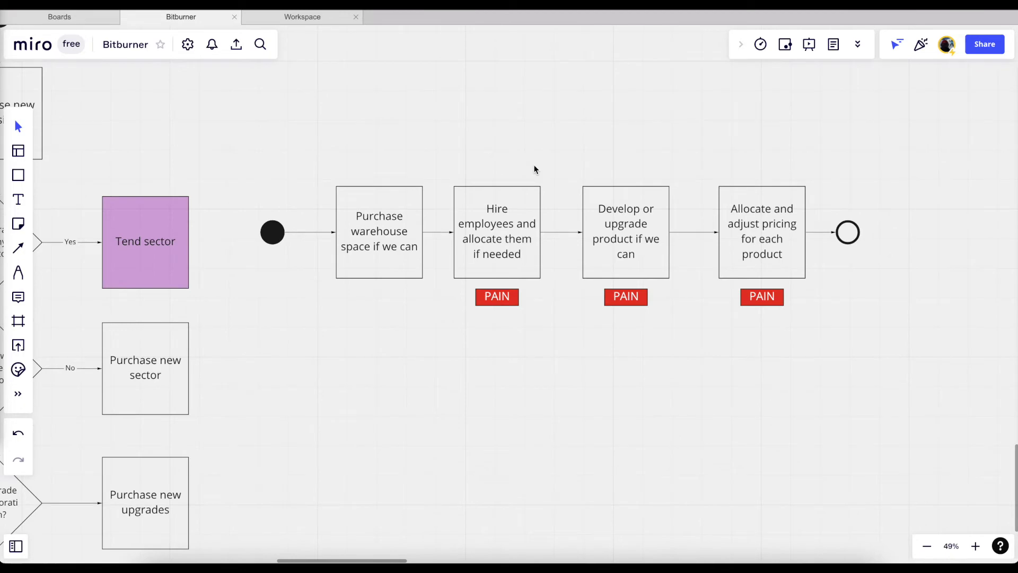
scroll(468, 332, right, 2)
scroll(469, 329, down, 2)
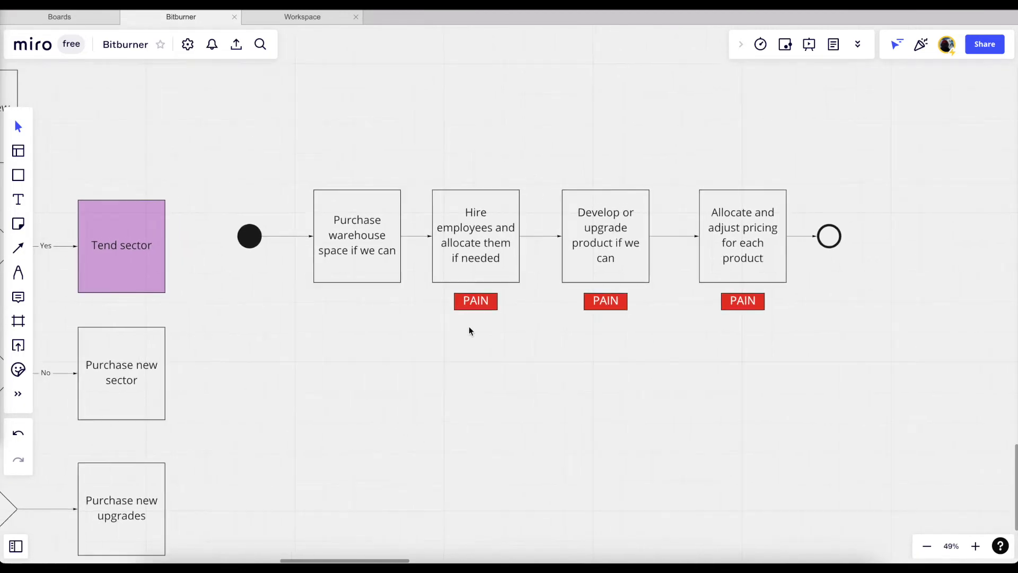
scroll(469, 326, up, 1)
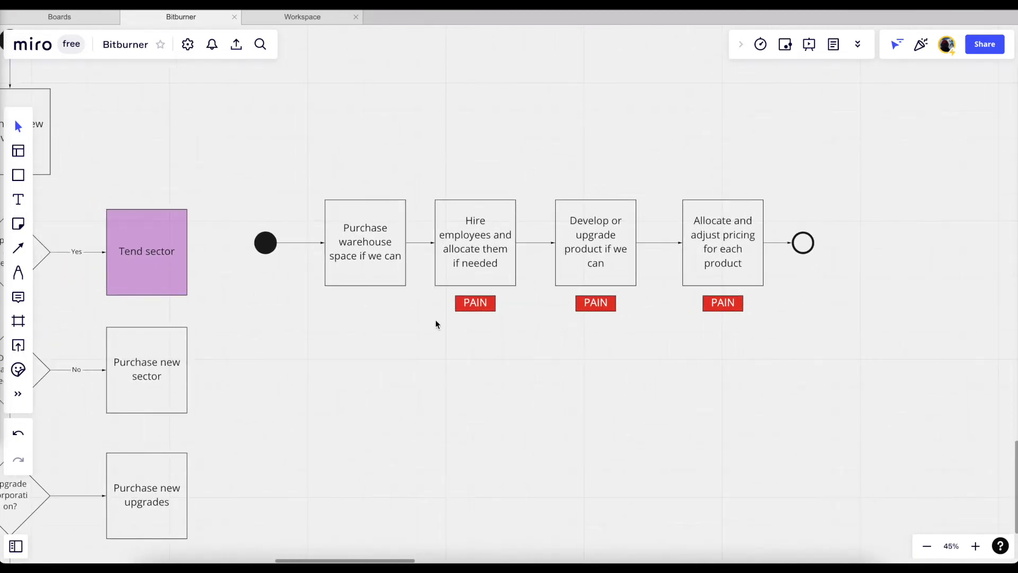
click(19, 175)
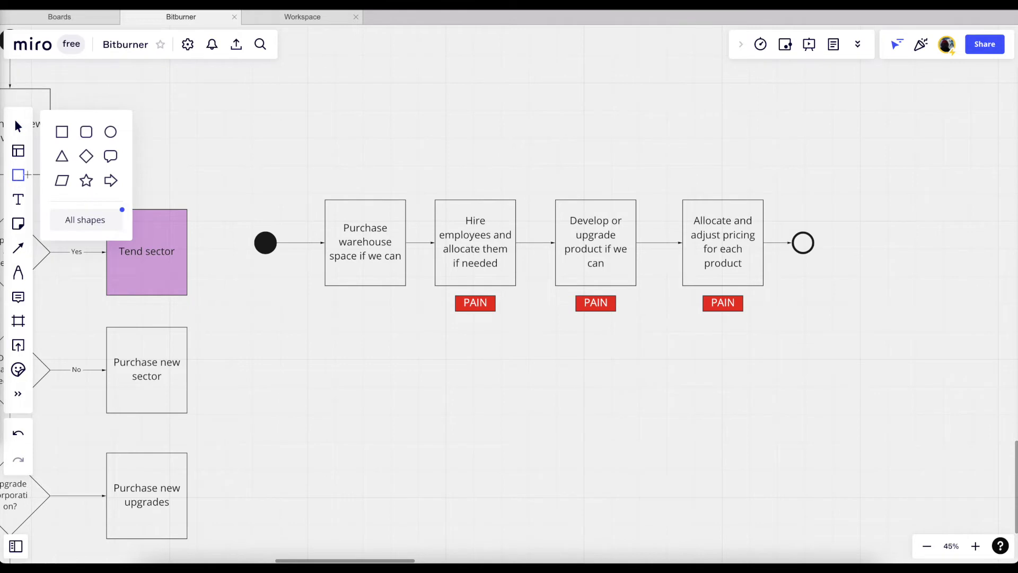
Draw a new rectangle above the flow and widen it
click(62, 131)
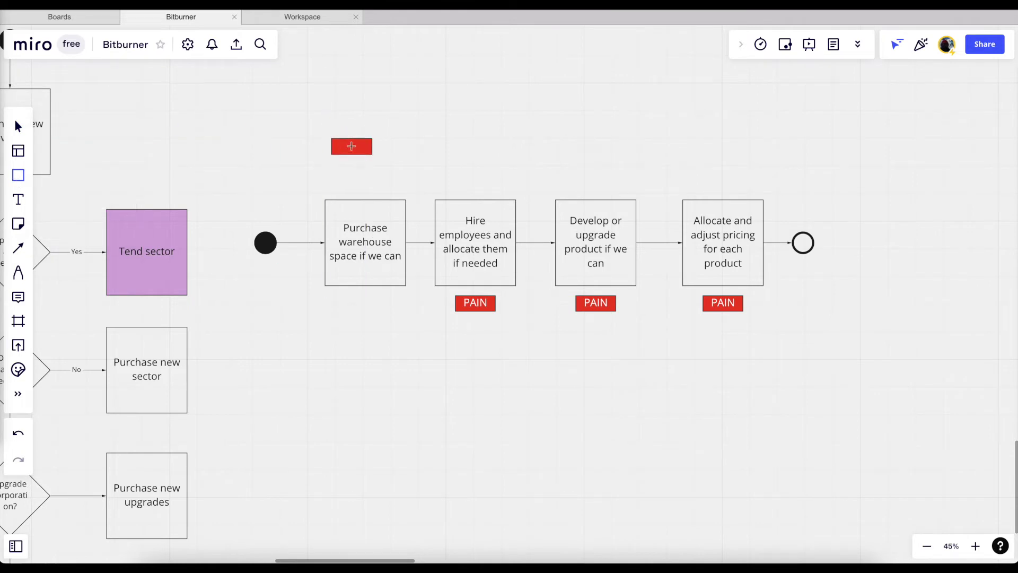
click(331, 142)
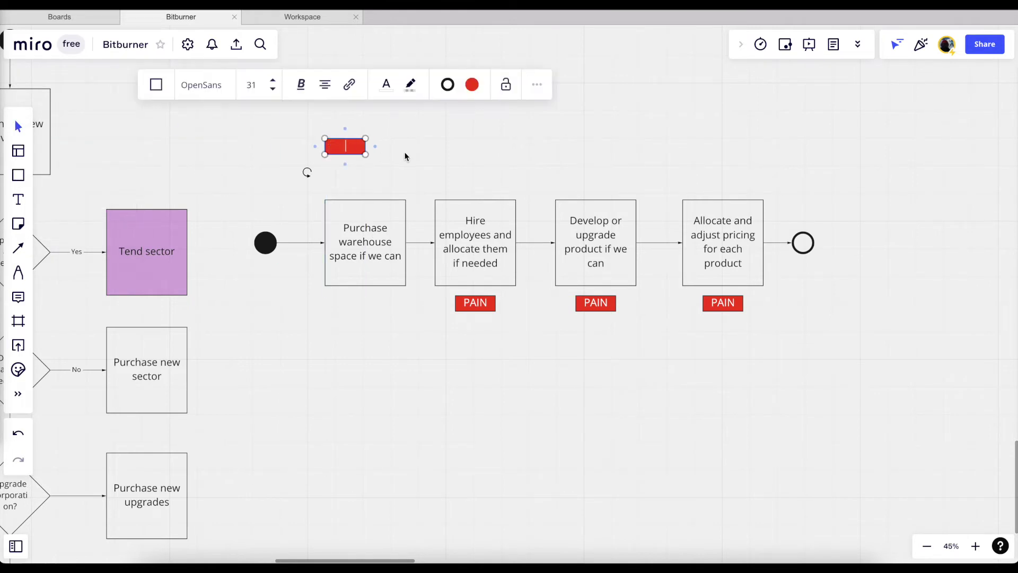
key(Escape)
click(389, 147)
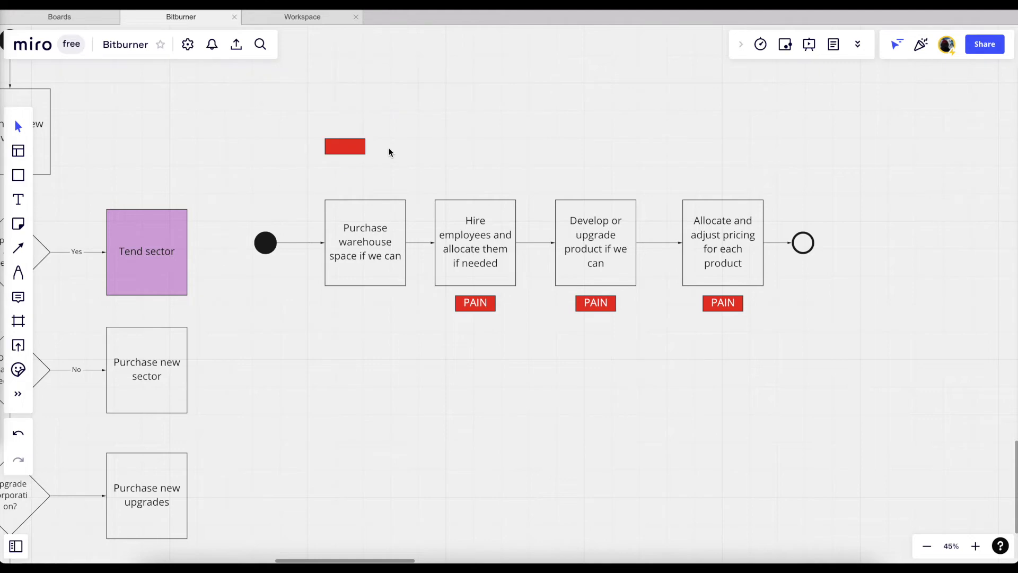
scroll(389, 148, up, 3)
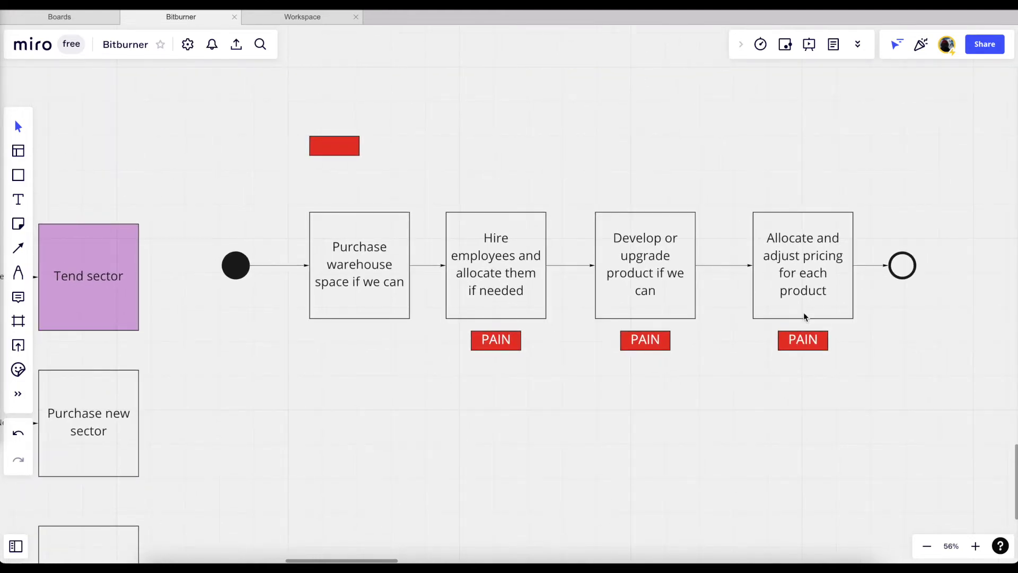
click(340, 145)
drag(360, 146, 395, 146)
click(473, 168)
Fill the rectangle blue, label it FEASIBLE, and narrow it to fit the text
click(374, 154)
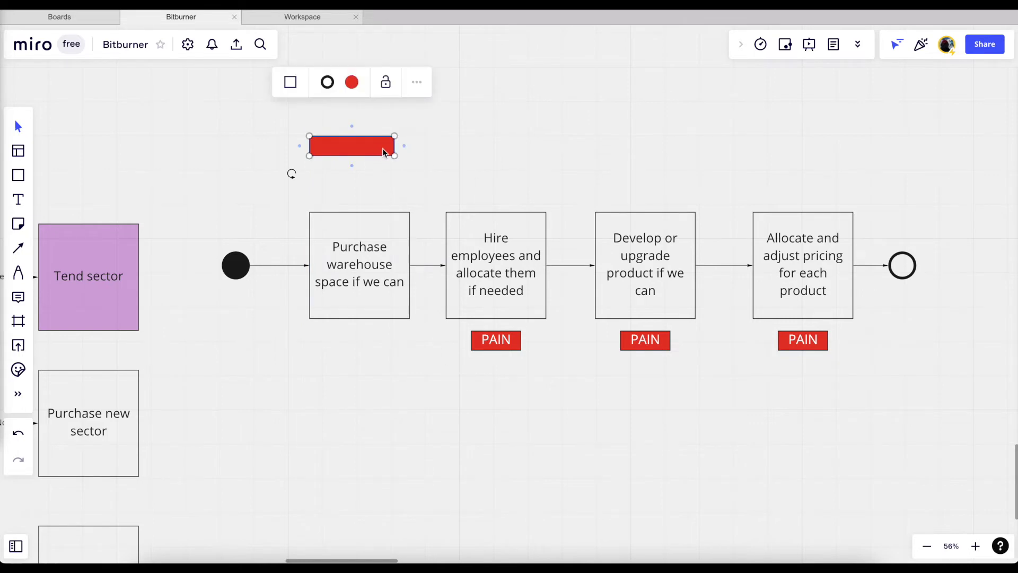
click(352, 82)
click(364, 223)
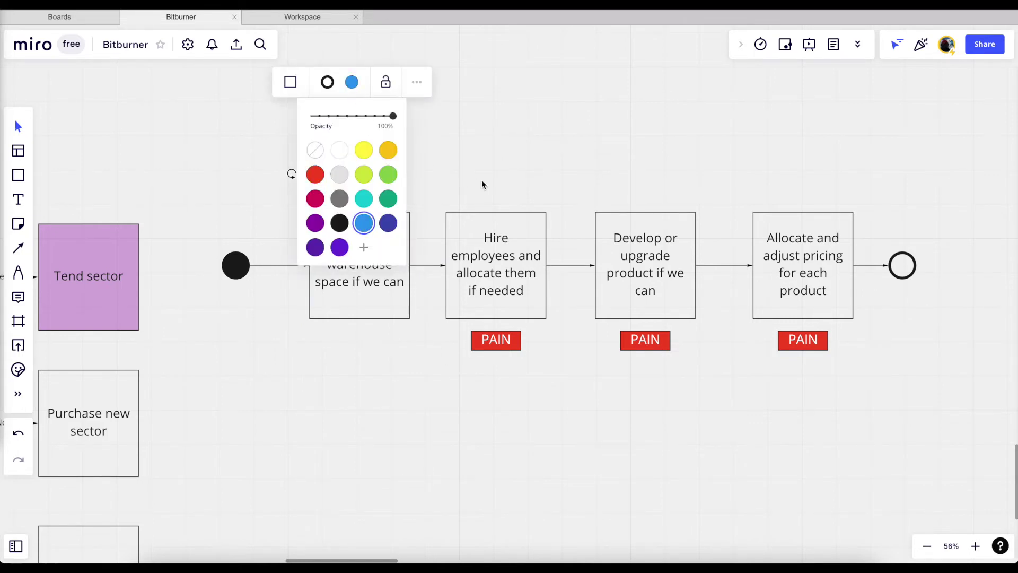
click(481, 180)
click(370, 148)
text(FEASIBLE)
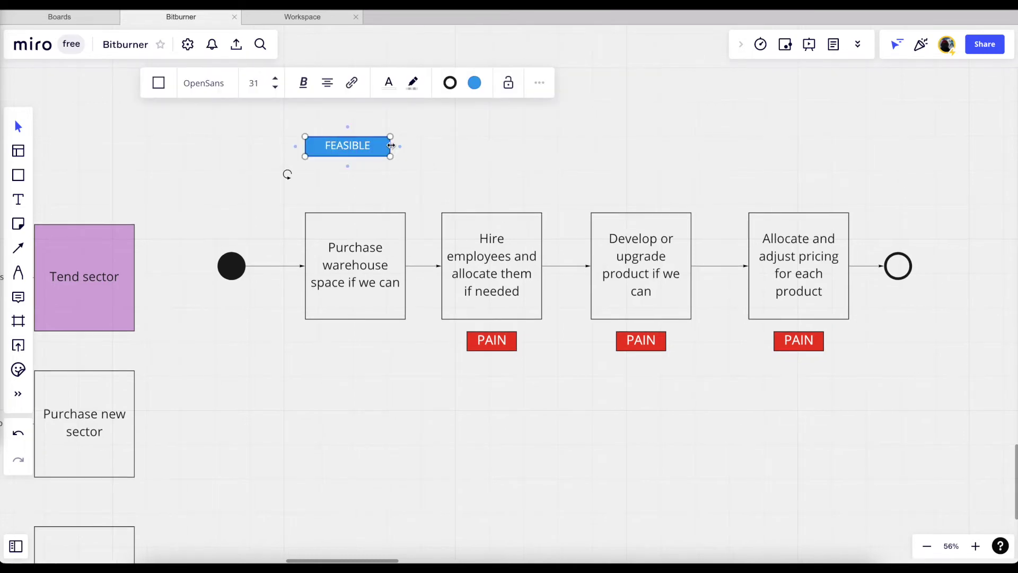
drag(390, 147, 370, 147)
click(455, 161)
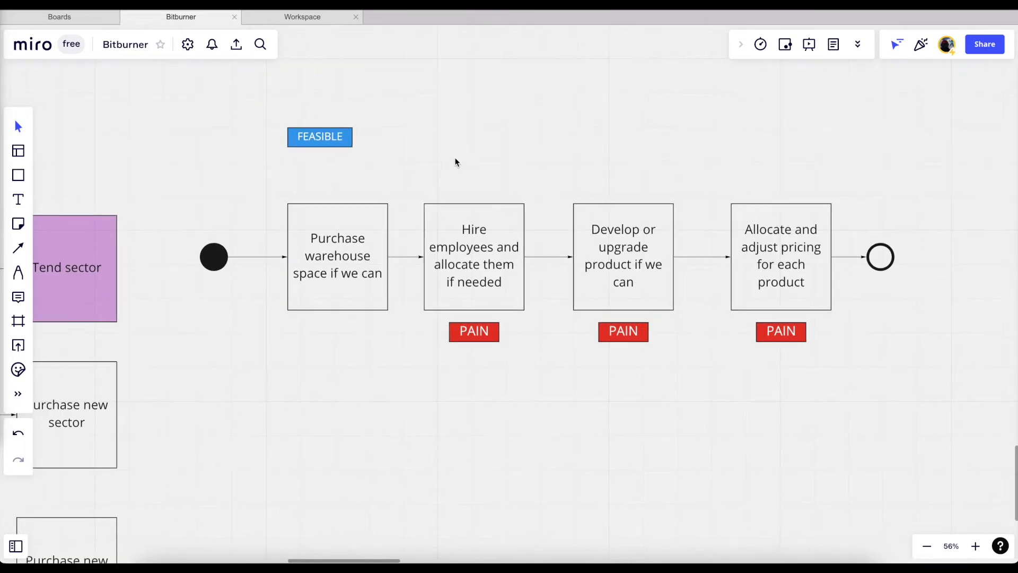
scroll(455, 162, right, 1)
Duplicate the FEASIBLE label and place the copy beneath the hiring step's PAIN label
click(332, 139)
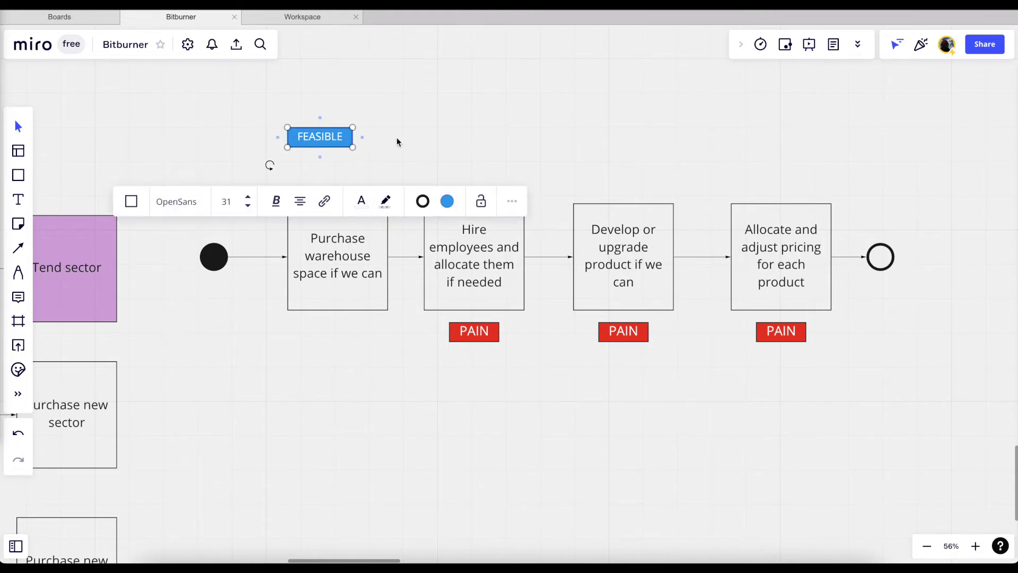
click(398, 142)
click(321, 137)
key(ctrl+d)
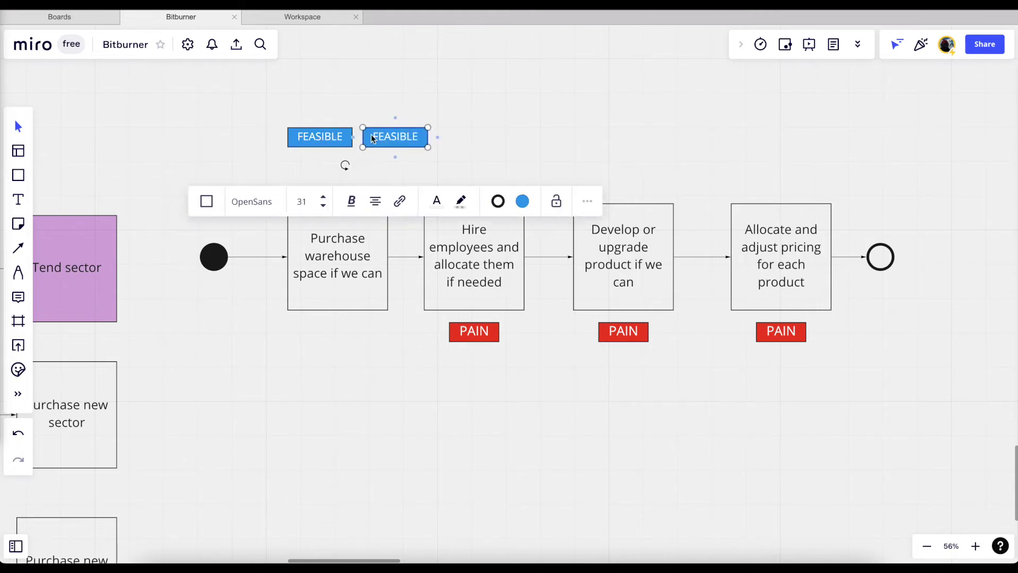
drag(373, 139, 472, 359)
click(550, 392)
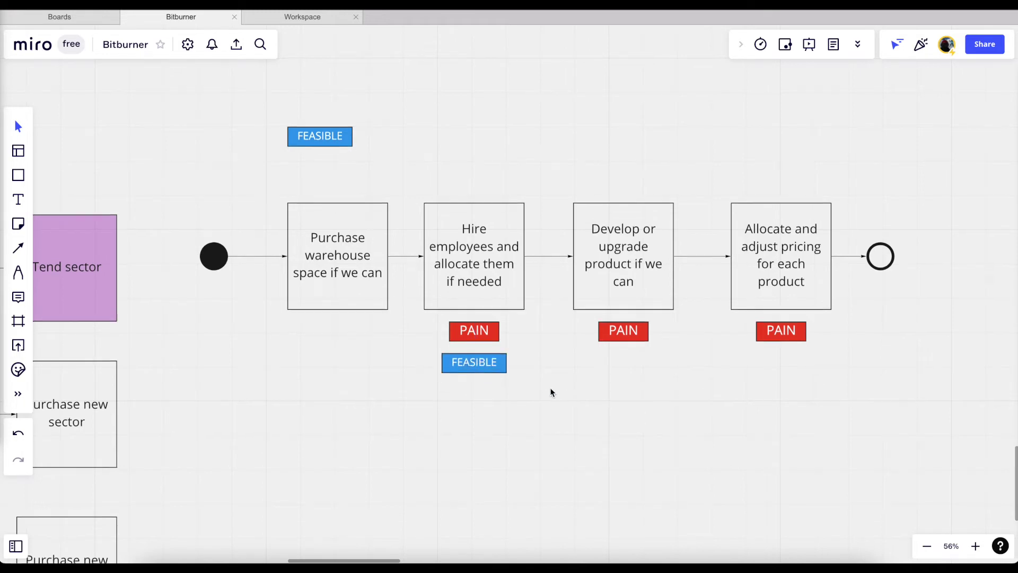
Move the original FEASIBLE label beneath the product-development step's PAIN label
scroll(549, 392, down, 2)
scroll(549, 393, right, 2)
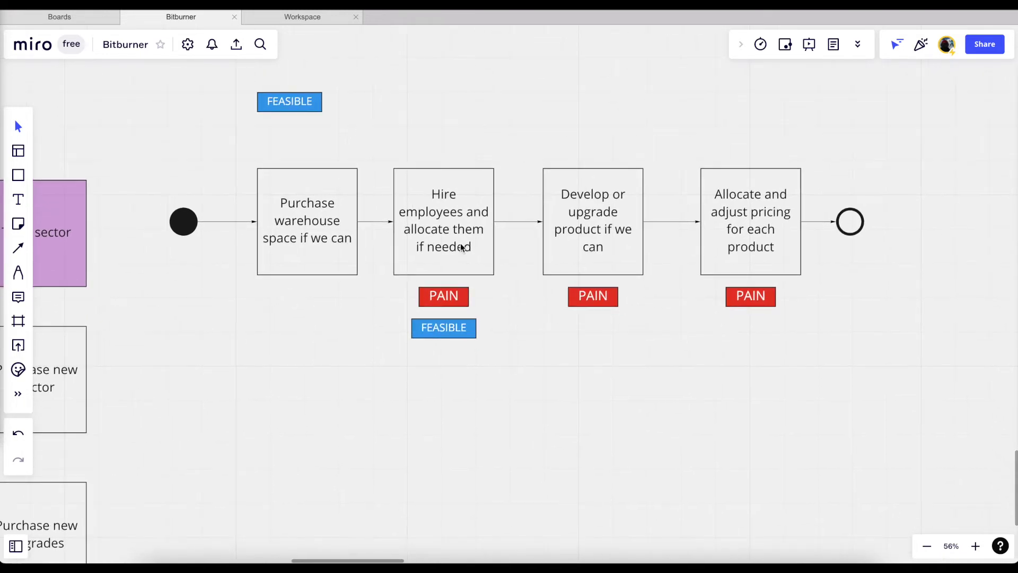
click(297, 103)
click(371, 115)
drag(293, 107, 596, 332)
scroll(661, 362, right, 4)
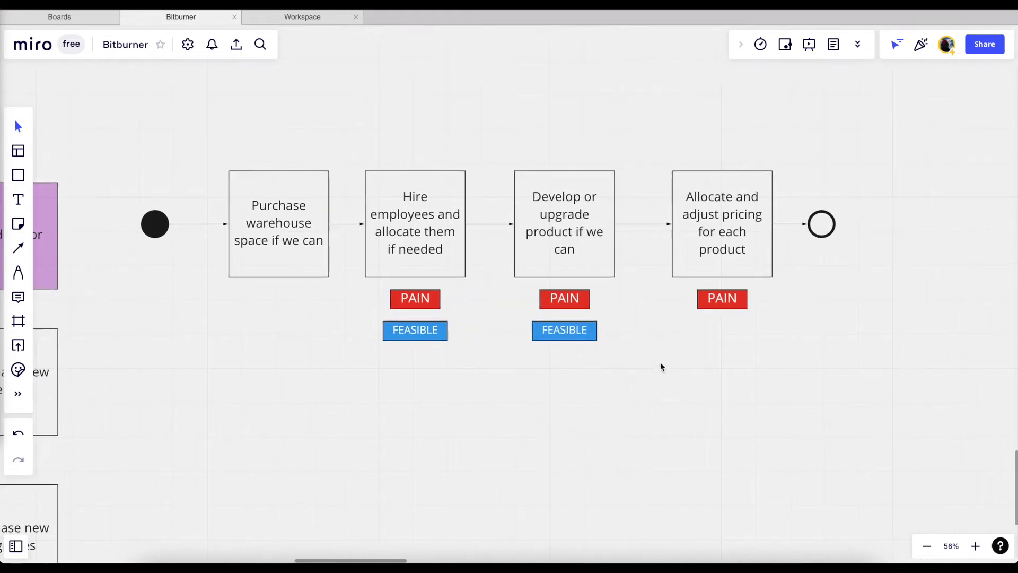
scroll(679, 290, right, 1)
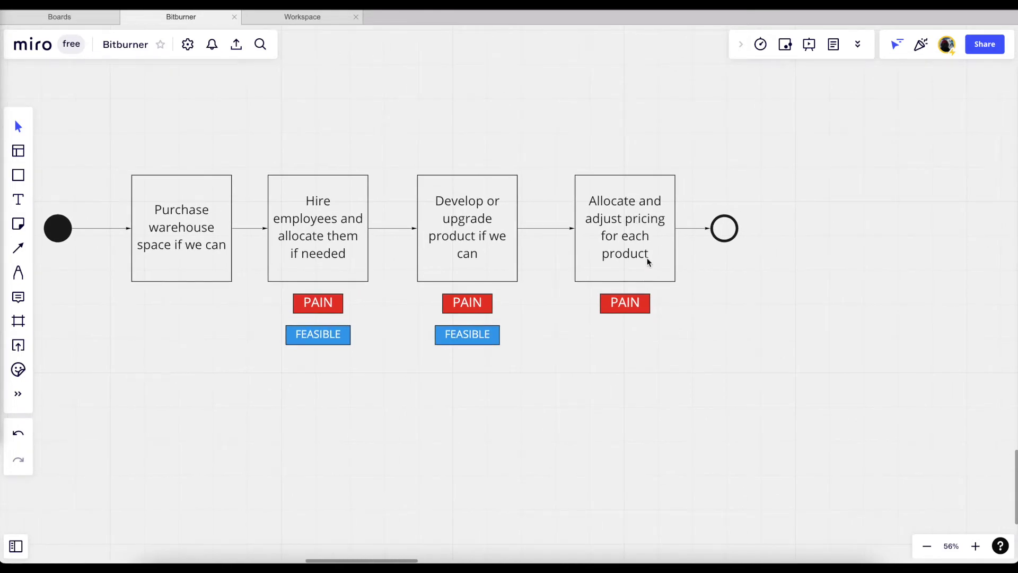
scroll(672, 247, right, 4)
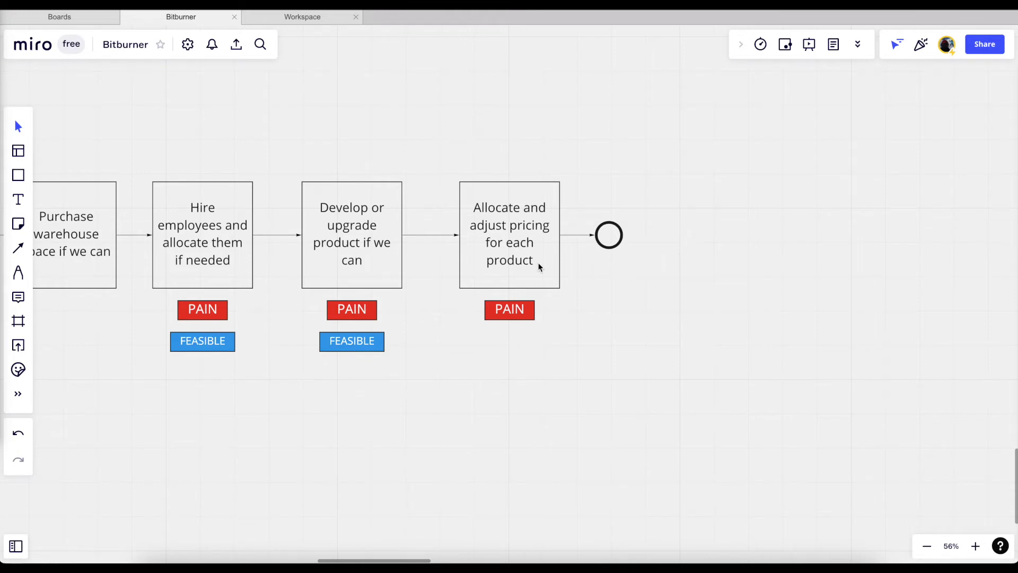
scroll(611, 186, right, 1)
scroll(612, 186, up, 1)
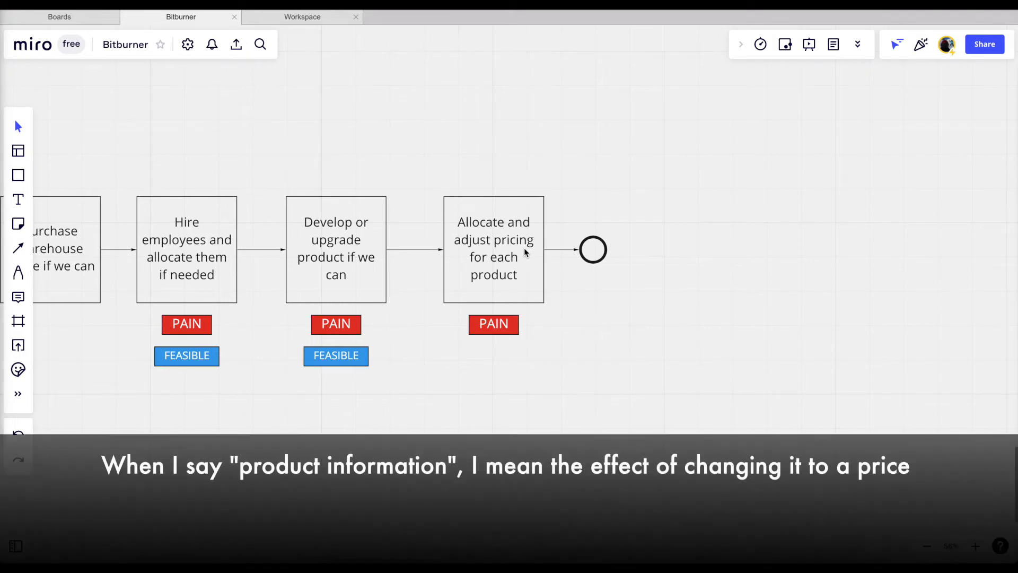
scroll(524, 247, up, 2)
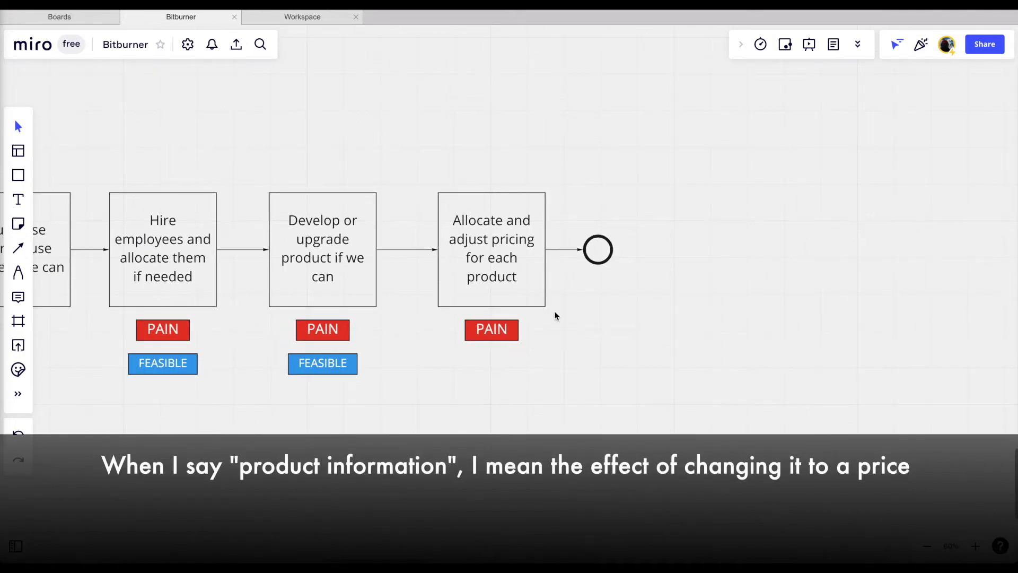
scroll(555, 316, right, 1)
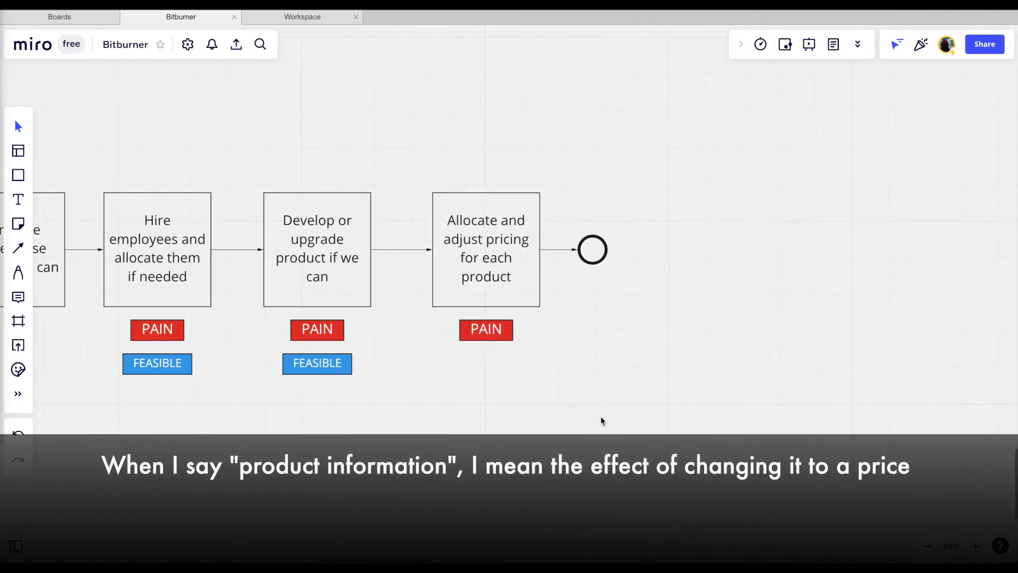
scroll(548, 364, left, 2)
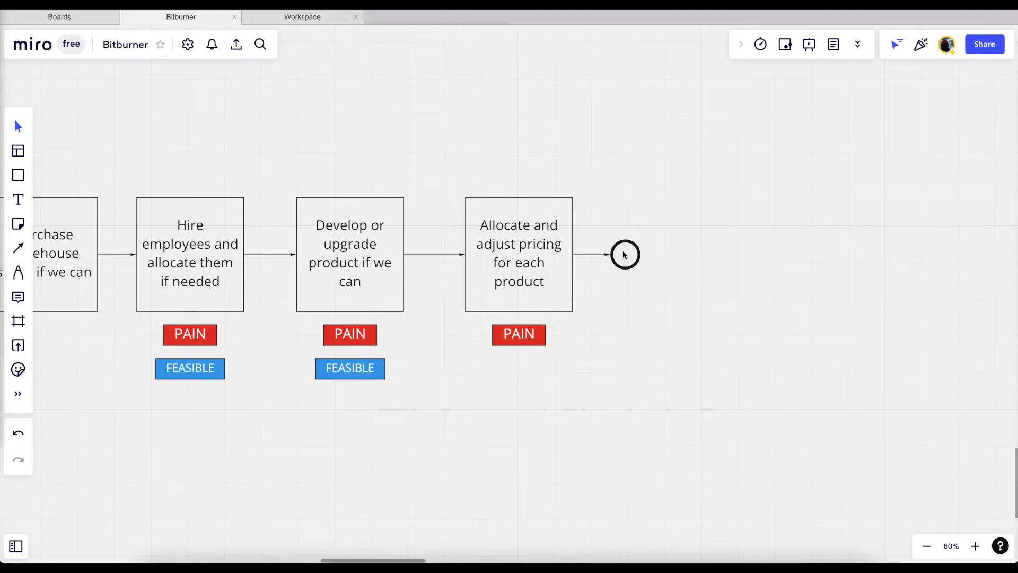
scroll(589, 317, left, 2)
scroll(589, 319, down, 1)
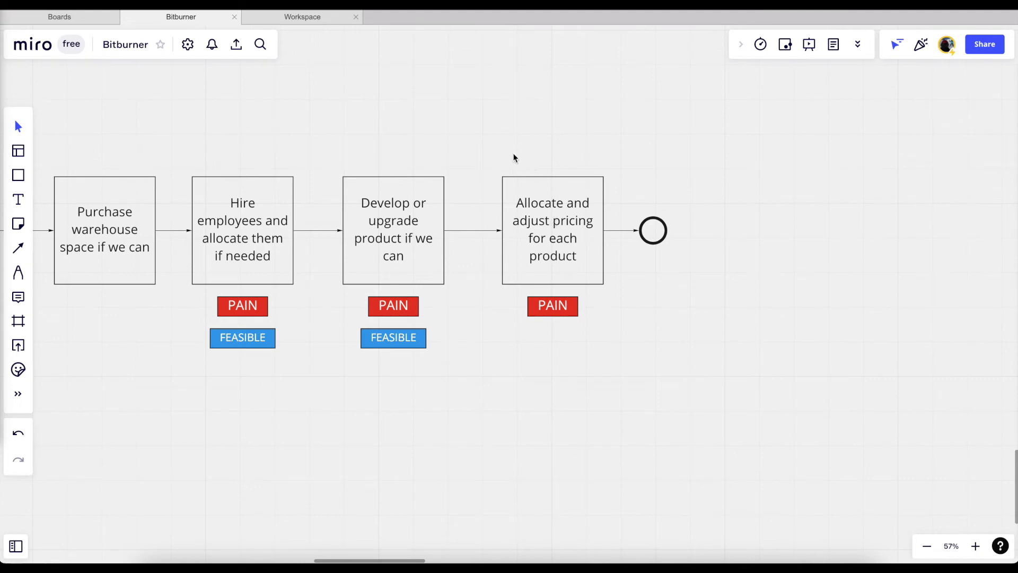
drag(489, 145, 530, 352)
click(606, 371)
click(710, 189)
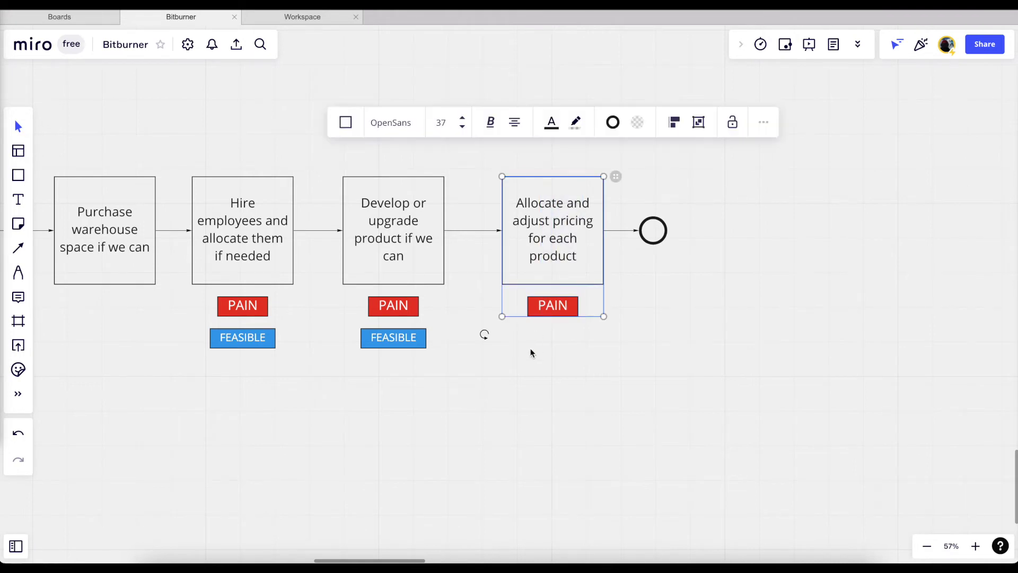
click(530, 351)
scroll(530, 351, left, 2)
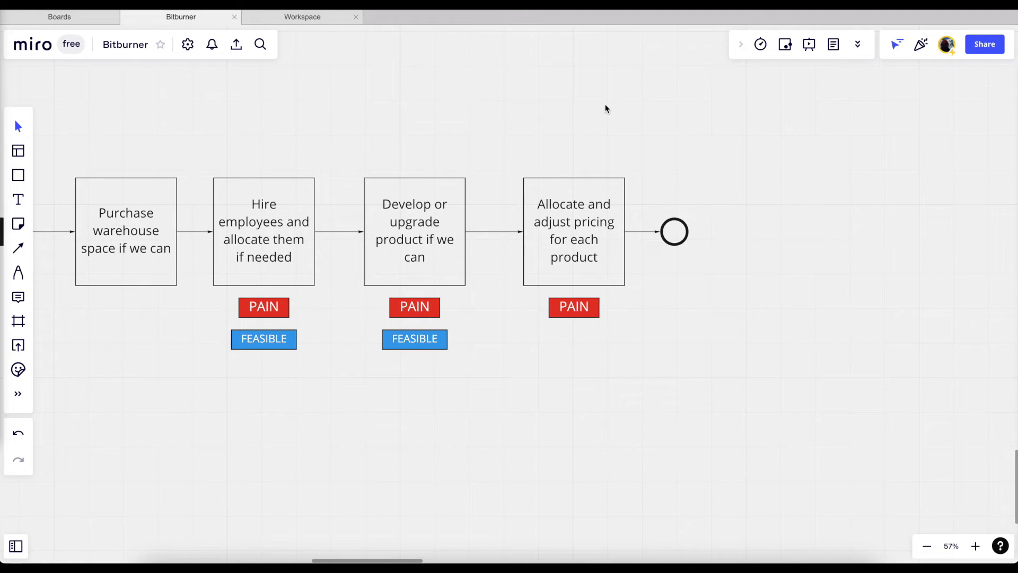
scroll(569, 360, left, 3)
scroll(528, 359, down, 3)
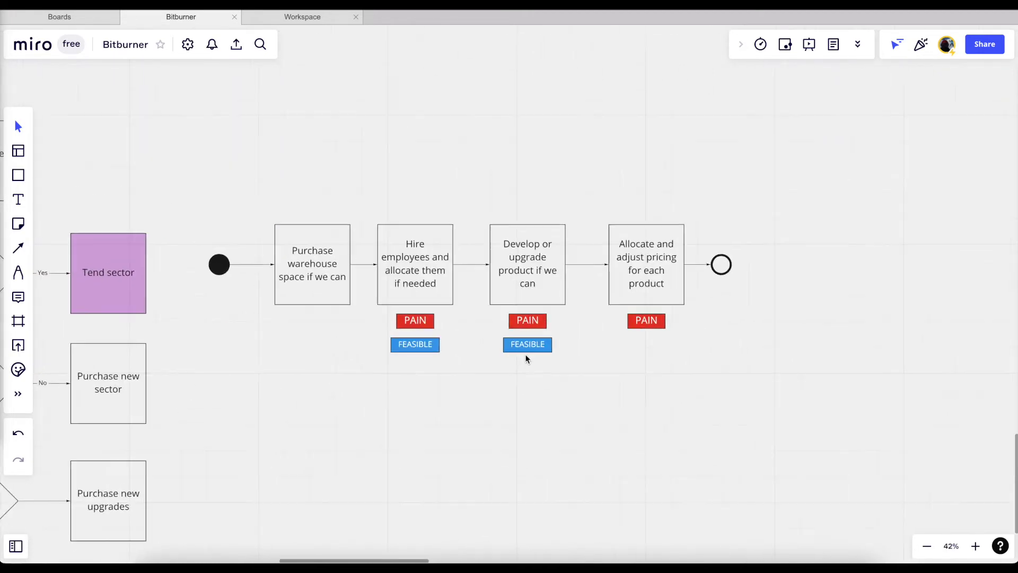
scroll(517, 360, down, 5)
scroll(516, 355, down, 3)
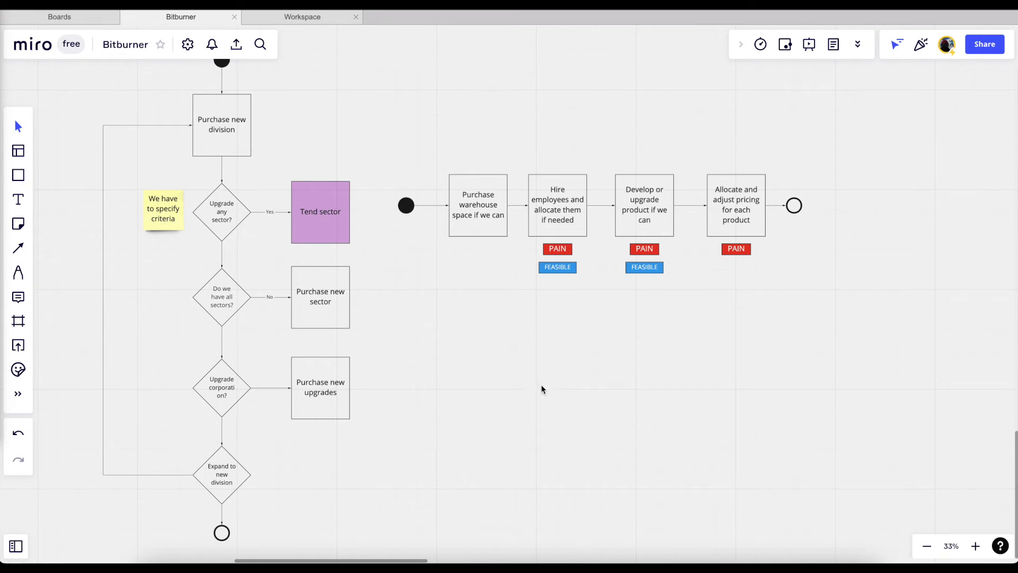
scroll(643, 223, up, 3)
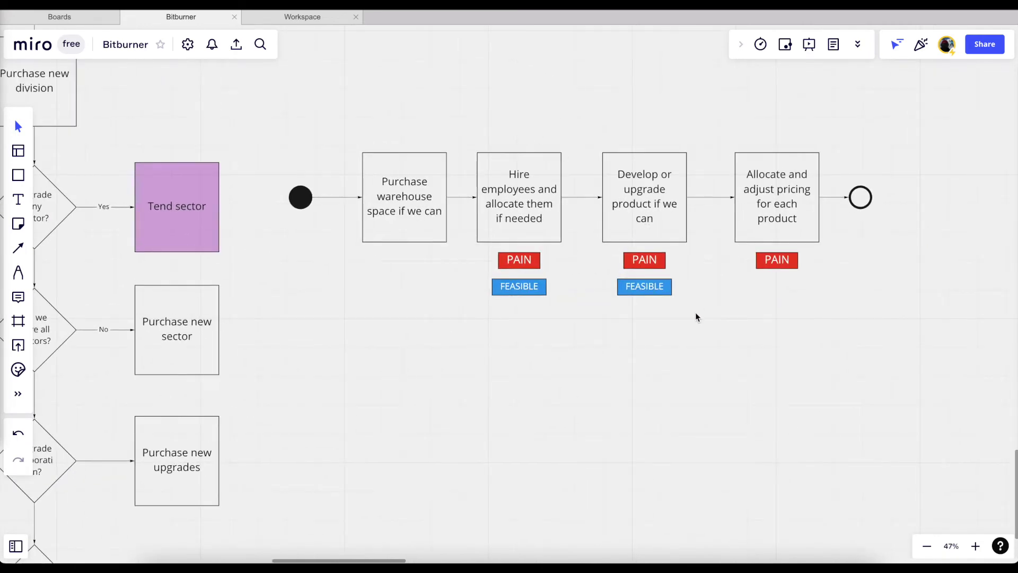
scroll(646, 312, up, 2)
scroll(646, 312, right, 2)
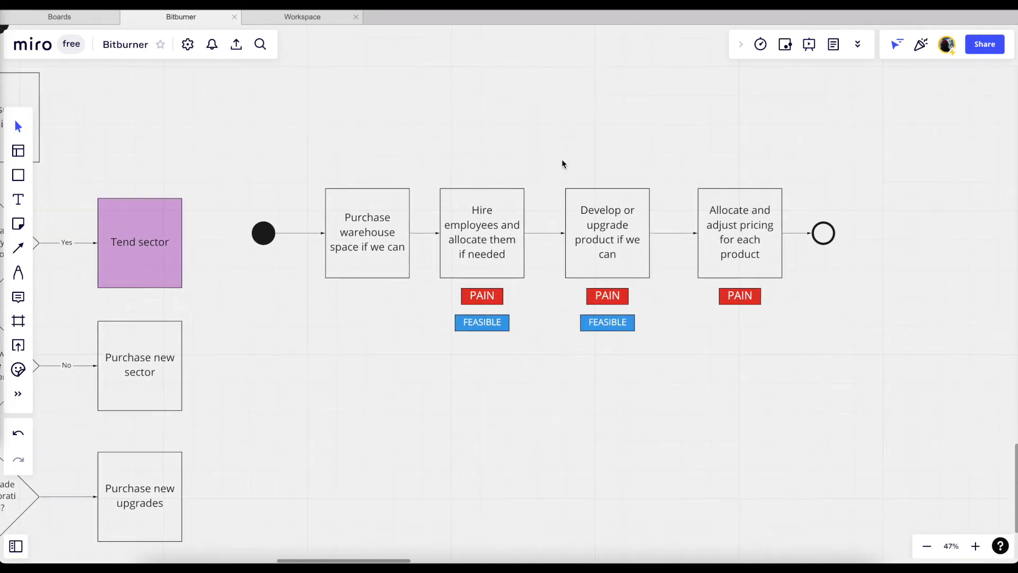
Choose the lime swatch from the fill palette for the Hire employees box
click(487, 234)
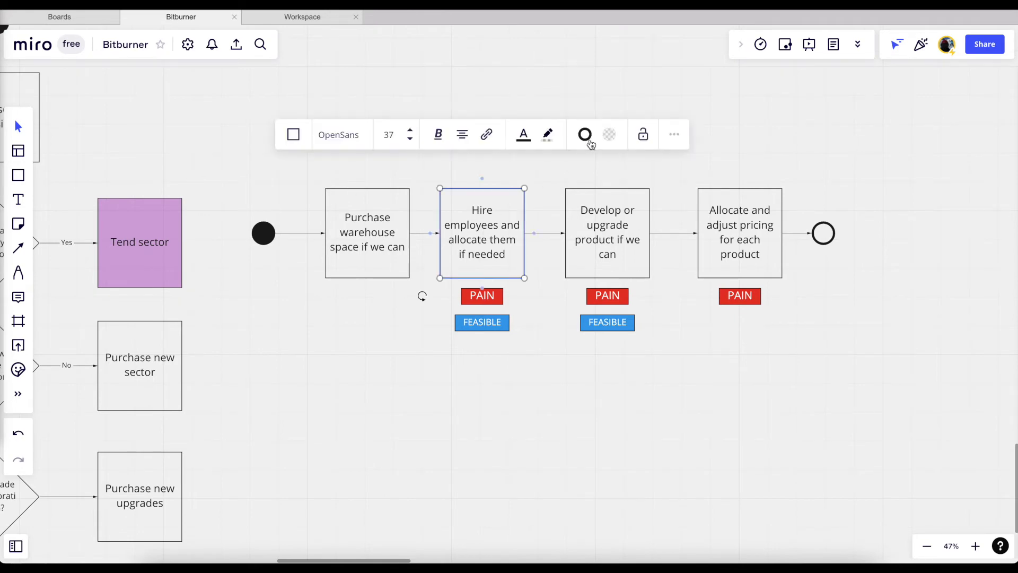
scroll(387, 271, down, 5)
scroll(387, 270, right, 3)
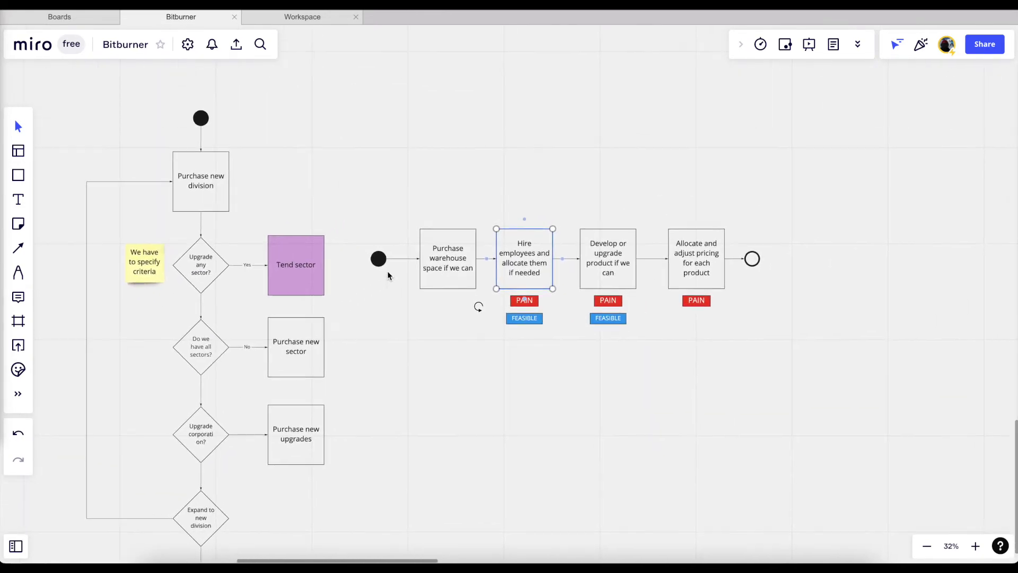
scroll(387, 271, up, 5)
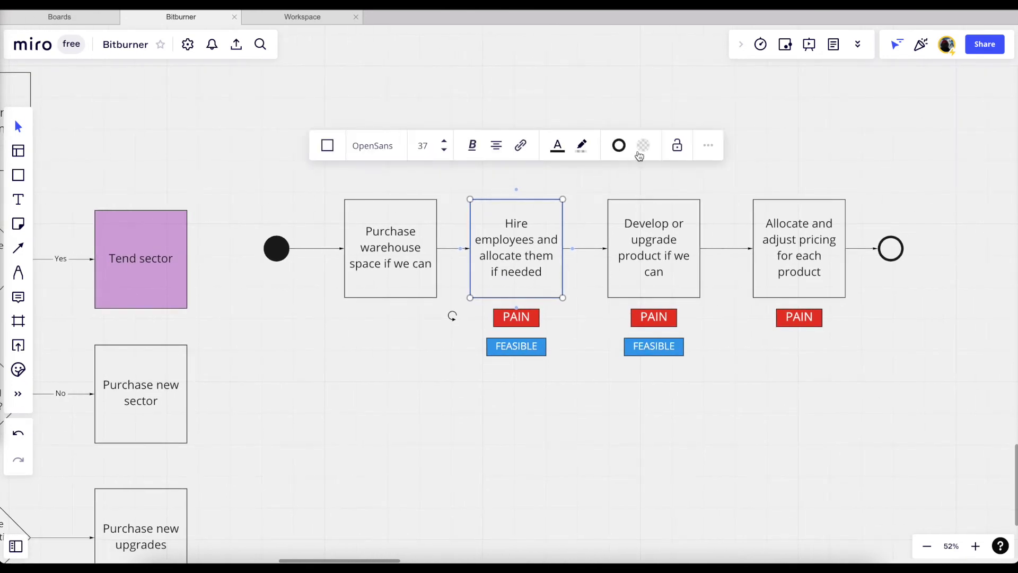
click(641, 151)
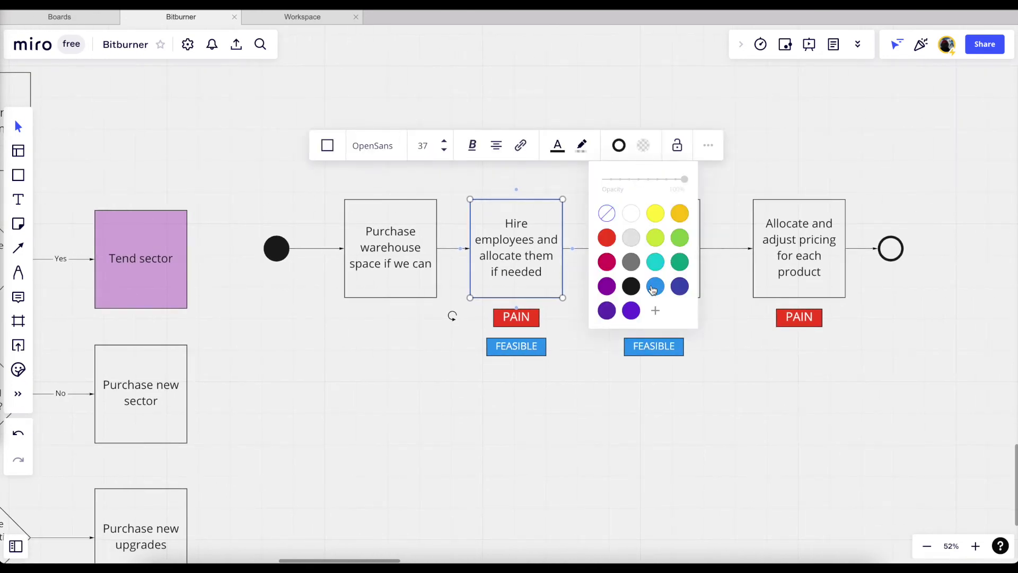
click(656, 241)
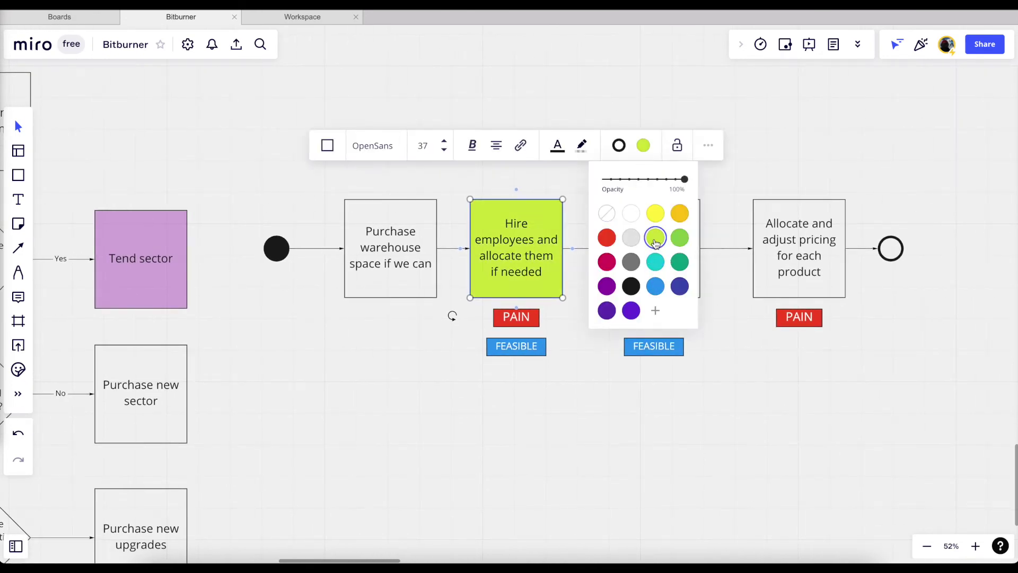
click(537, 175)
scroll(536, 176, right, 5)
click(527, 264)
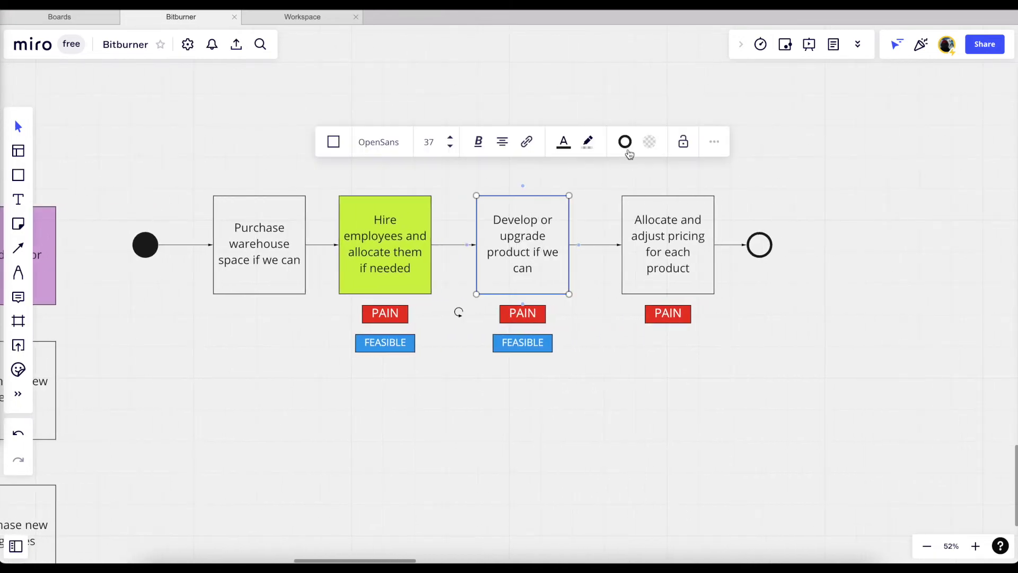
Give the 'Develop or upgrade product if we can' box a lime green fill, then deselect it
click(648, 151)
click(664, 241)
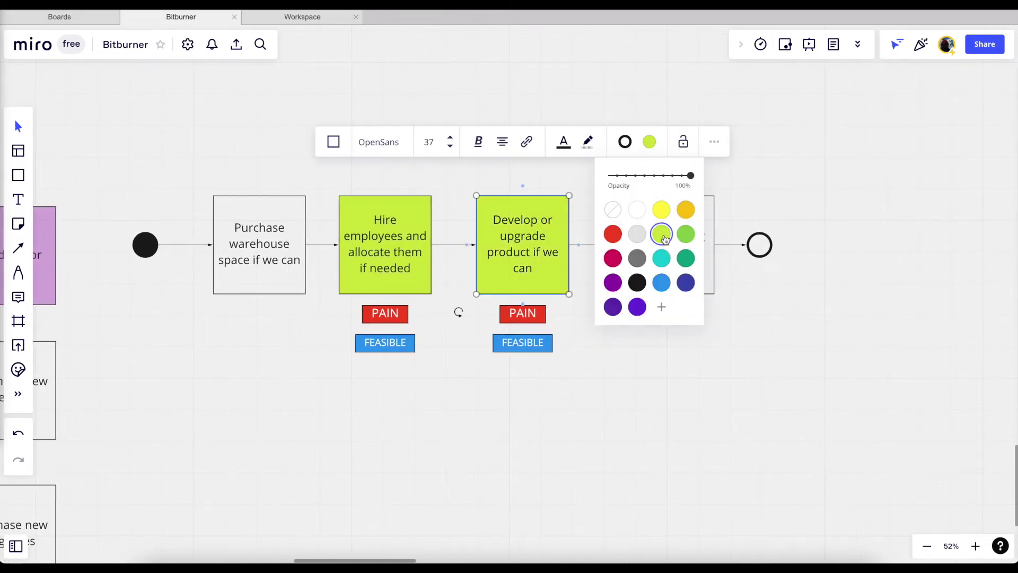
click(803, 227)
Pan around the board and zoom out to review the whole flowchart
scroll(798, 233, left, 2)
scroll(796, 237, down, 3)
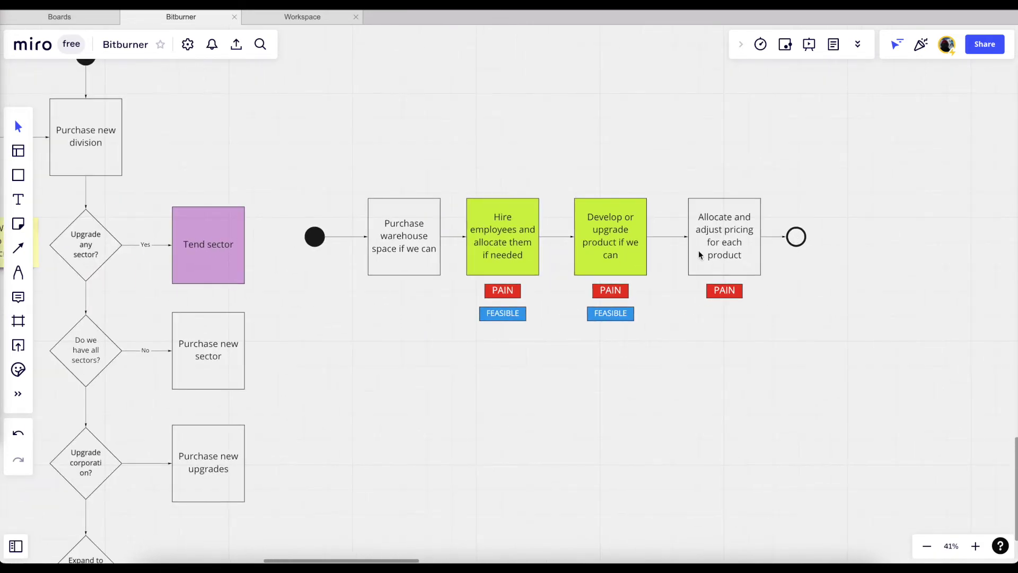
scroll(528, 281, up, 2)
scroll(529, 282, down, 2)
scroll(638, 437, down, 3)
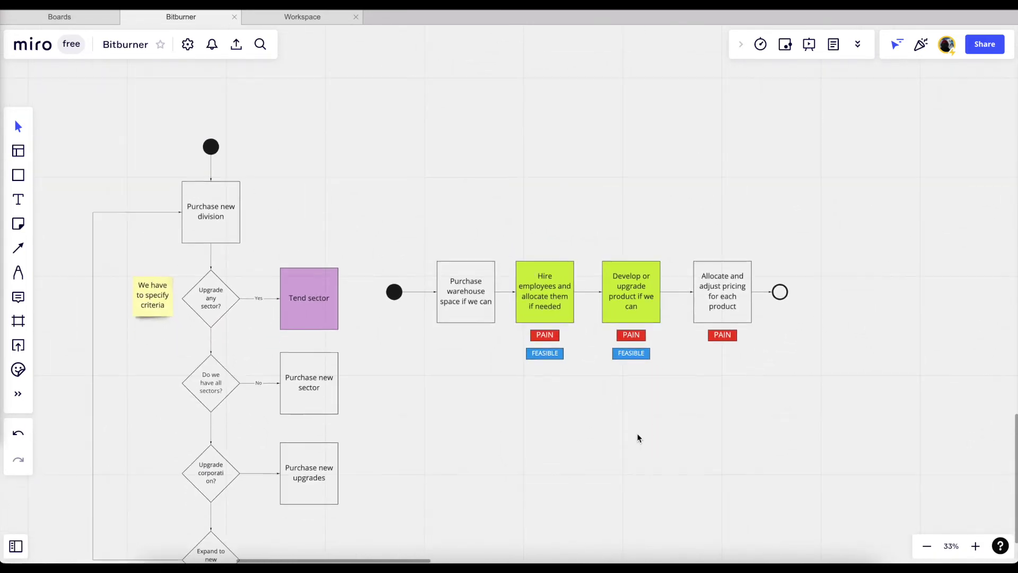
scroll(603, 444, down, 1)
scroll(603, 444, up, 2)
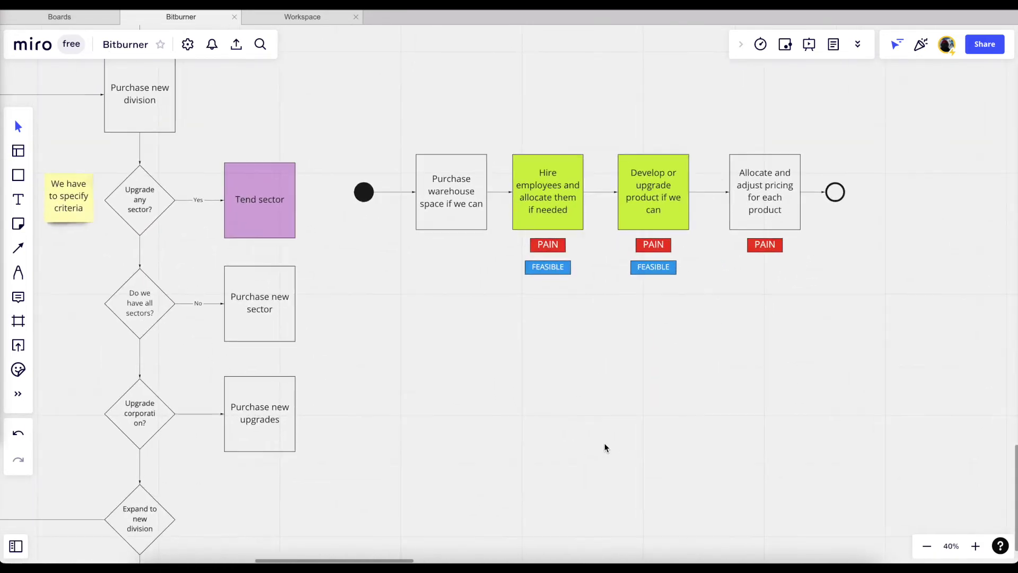
scroll(608, 417, left, 1)
scroll(607, 418, down, 2)
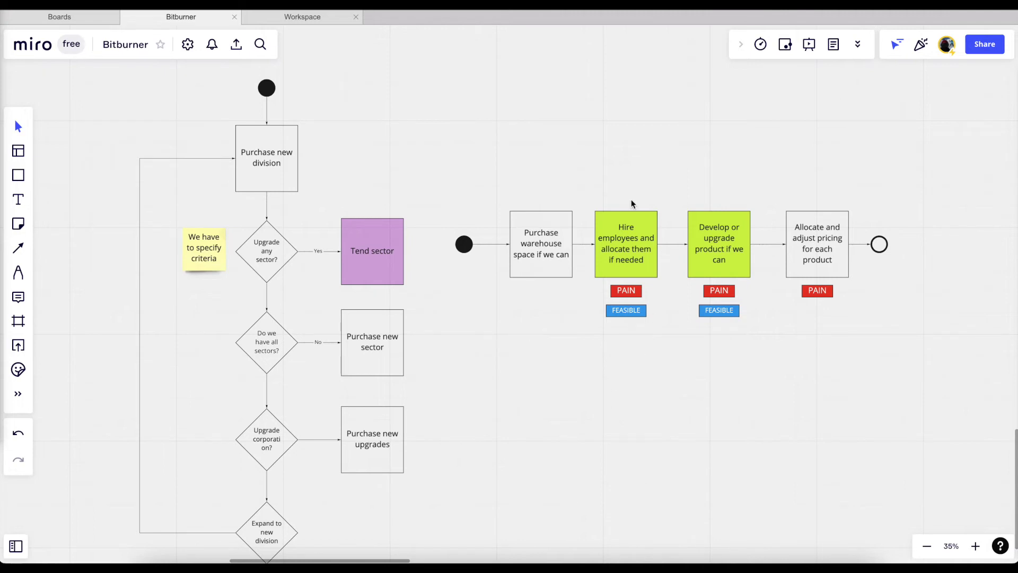
drag(634, 364, 635, 179)
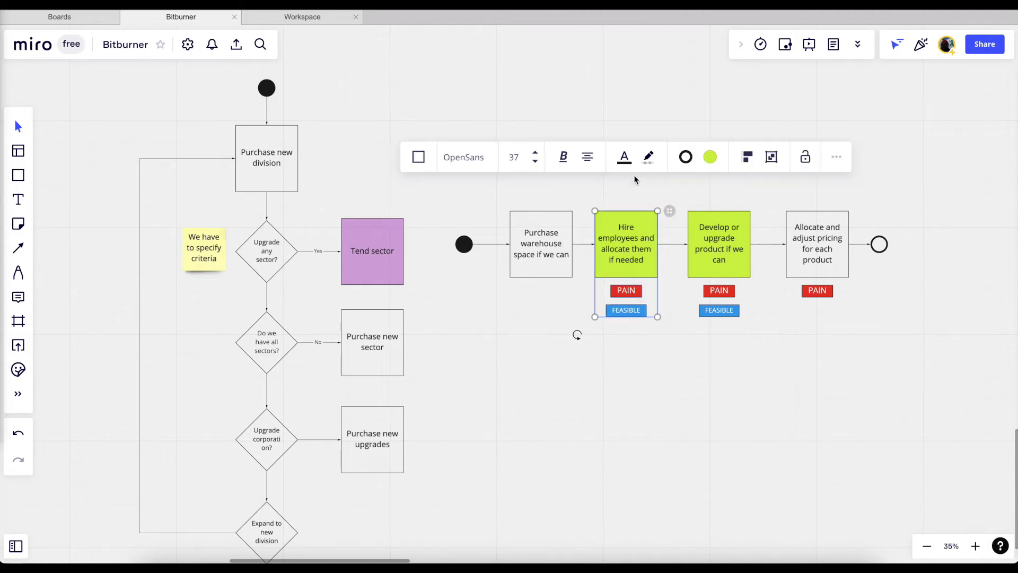
click(691, 182)
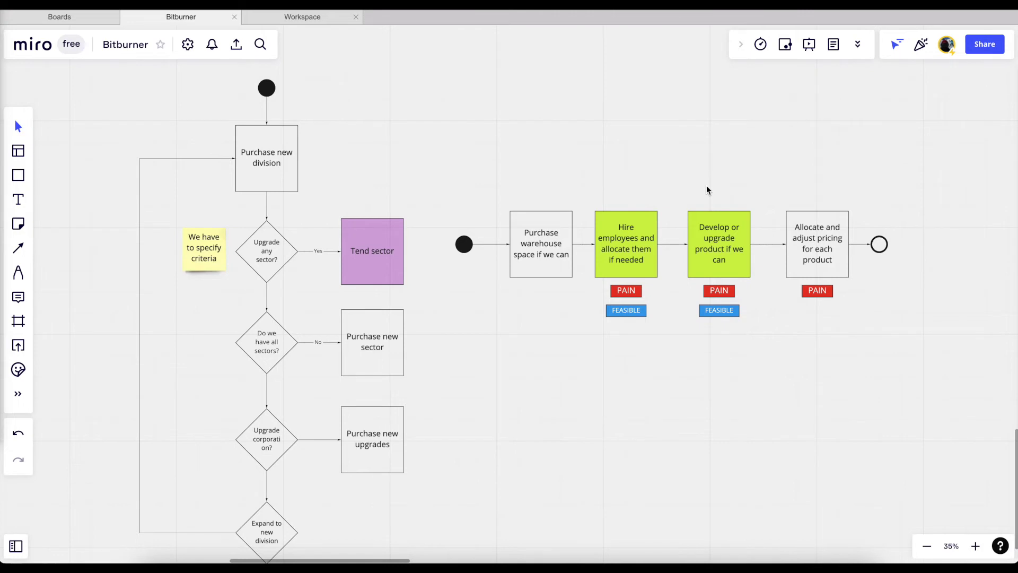
key(ctrl+minus)
scroll(628, 195, up, 3)
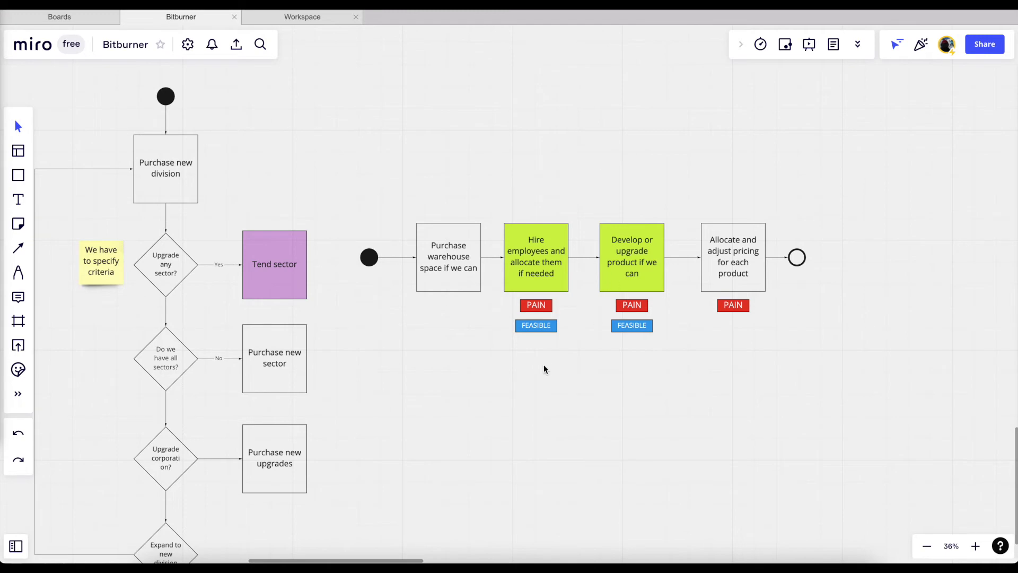
Switch to Bitburner and run get-yt-comments.js at the terminal prompt
click(675, 571)
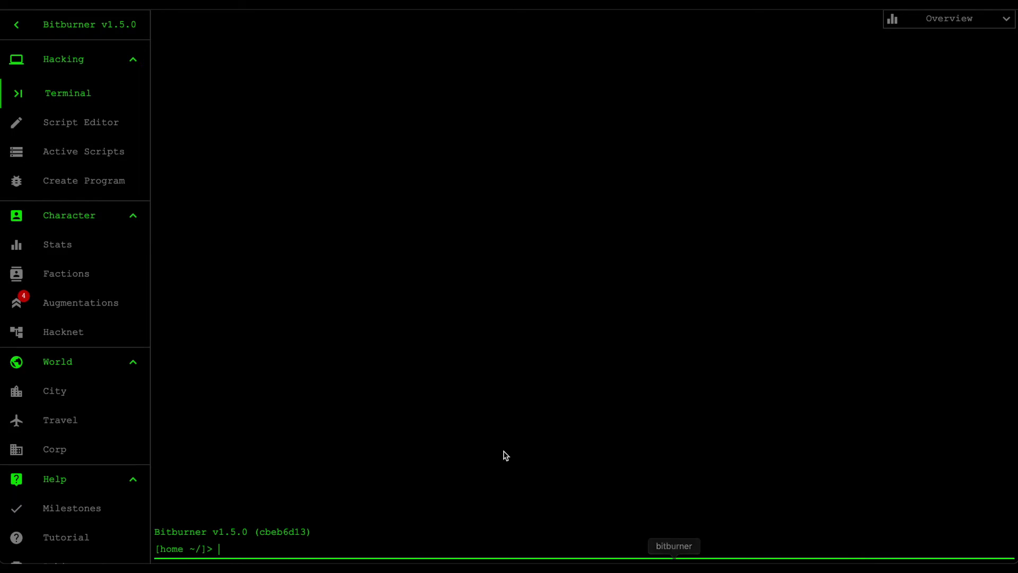
text(run get-yt-comments.js)
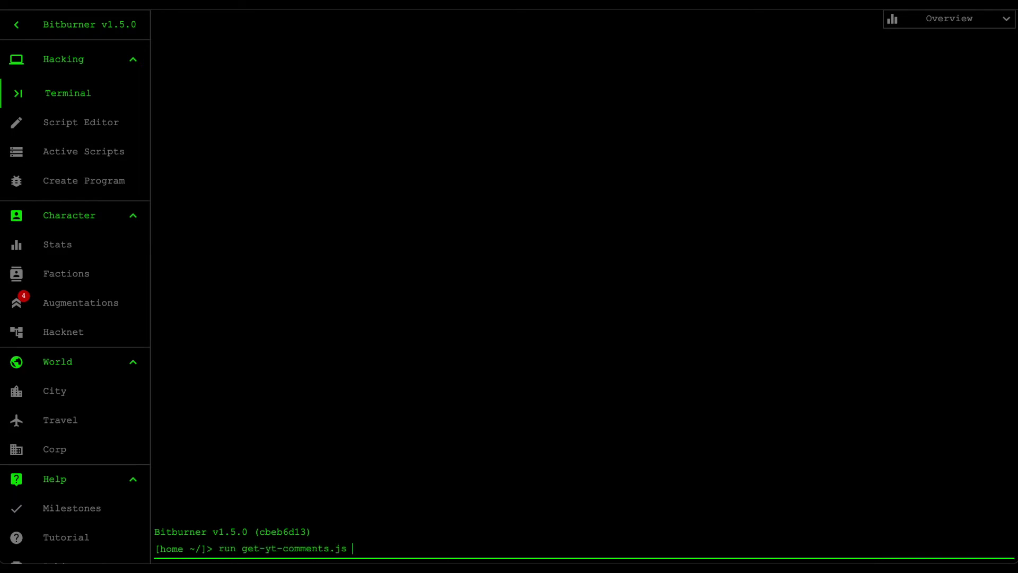
key(Return)
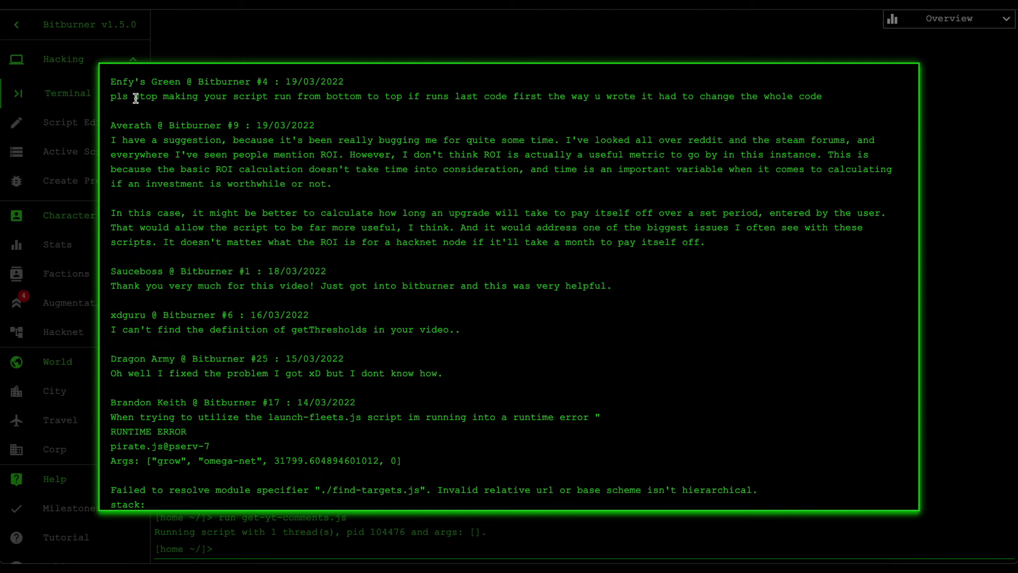
drag(304, 96, 424, 96)
click(442, 96)
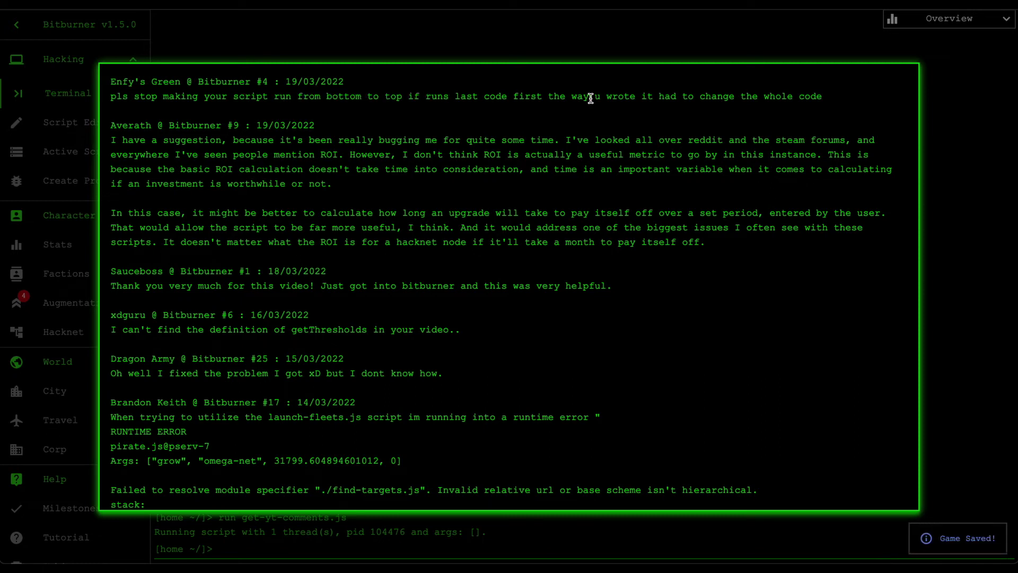
drag(554, 97, 700, 100)
click(698, 100)
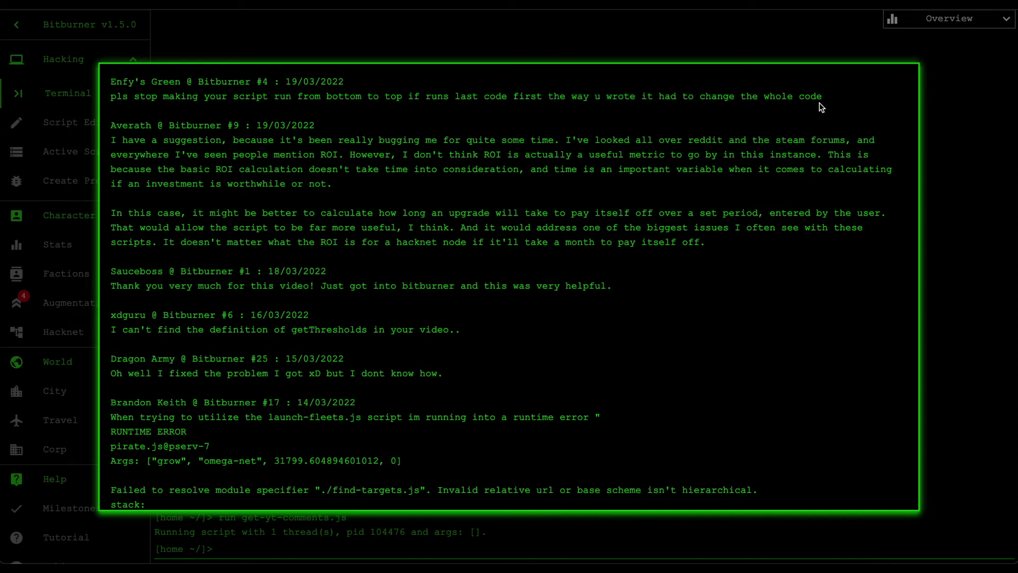
triple_click(839, 93)
click(838, 94)
drag(328, 100, 404, 100)
click(393, 141)
drag(572, 141, 719, 145)
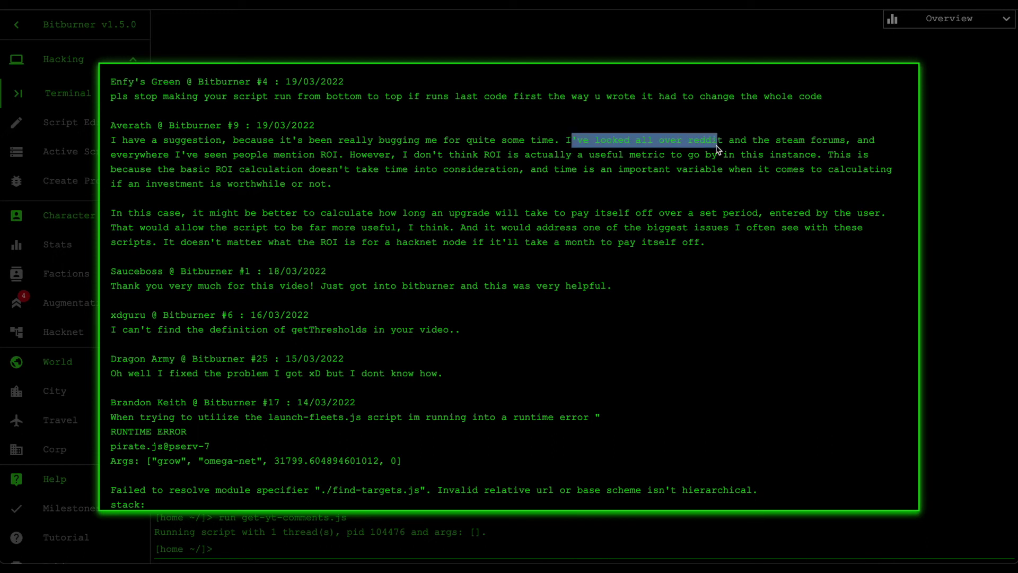
click(712, 148)
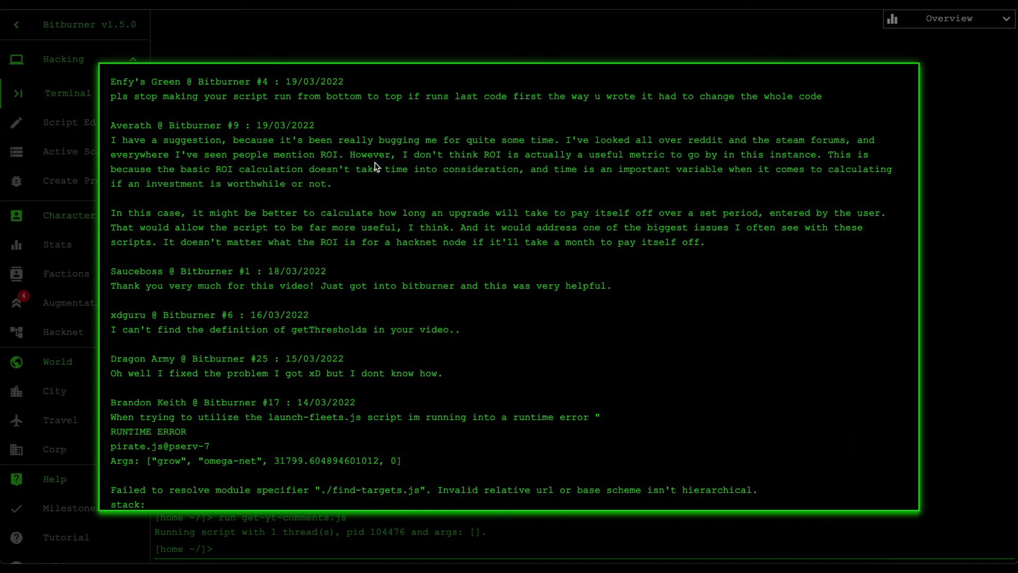
drag(180, 154, 328, 173)
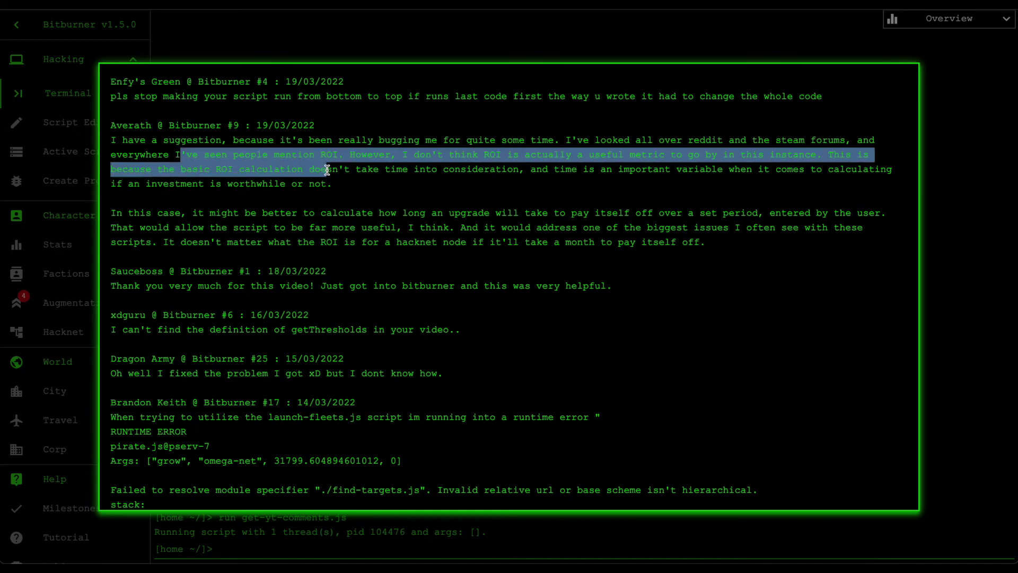
click(358, 170)
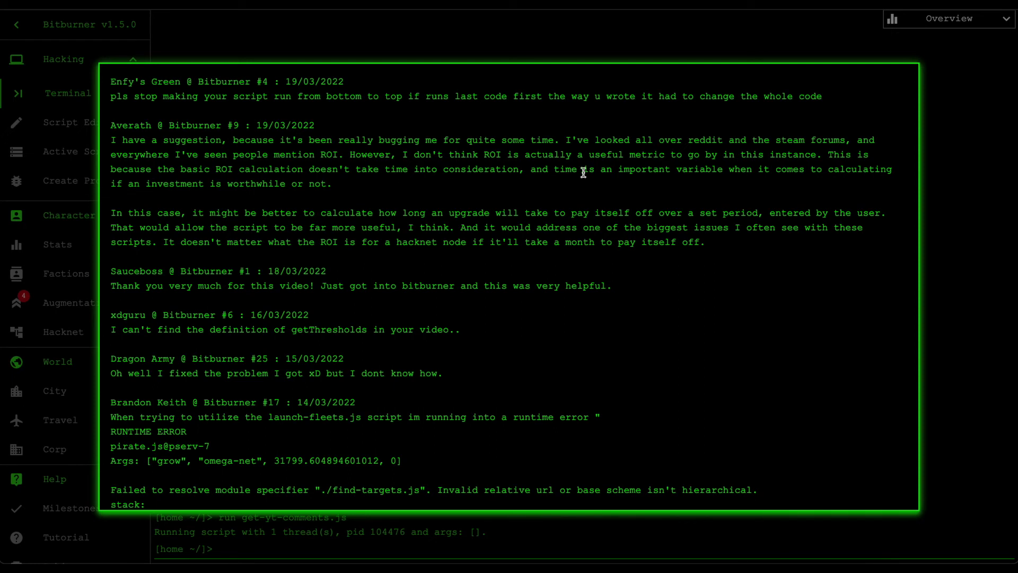
drag(539, 183, 534, 170)
click(532, 188)
drag(205, 213, 412, 229)
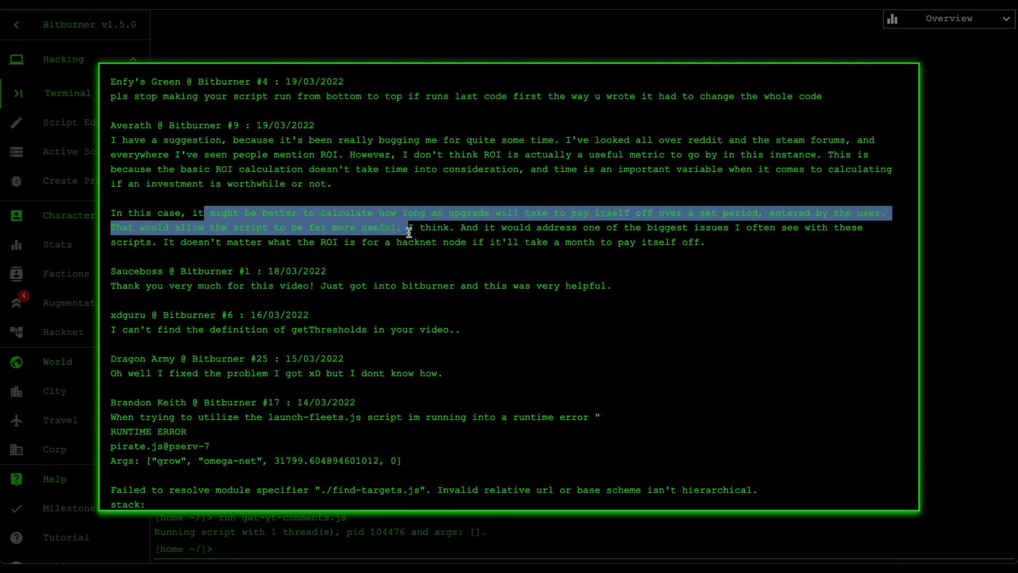
click(439, 234)
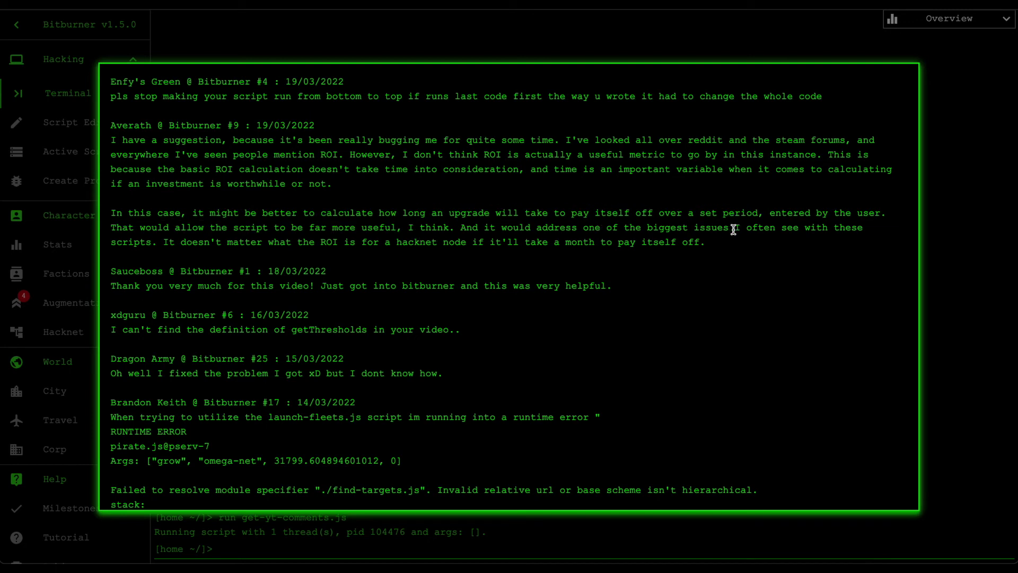
drag(732, 247, 772, 213)
click(617, 209)
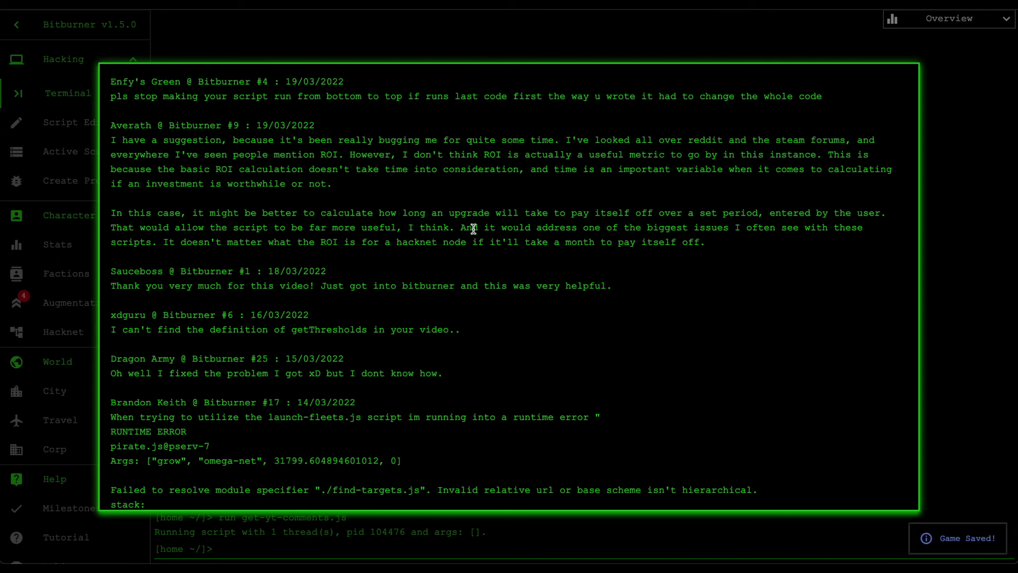
drag(466, 227, 672, 237)
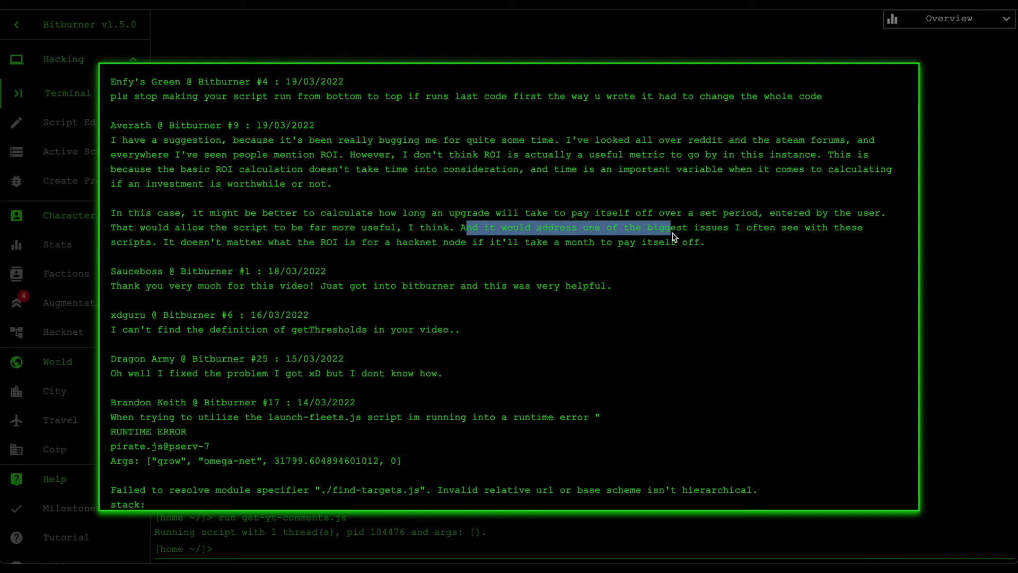
click(719, 242)
triple_click(726, 245)
click(740, 203)
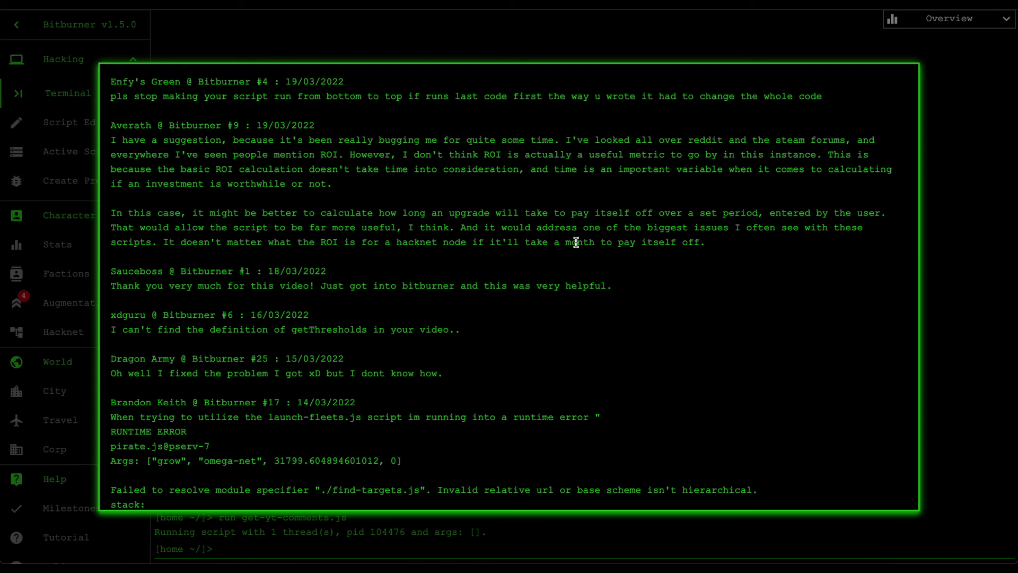
drag(719, 259, 723, 201)
click(725, 201)
double_click(154, 272)
click(204, 294)
triple_click(602, 297)
click(325, 315)
scroll(265, 345, down, 1)
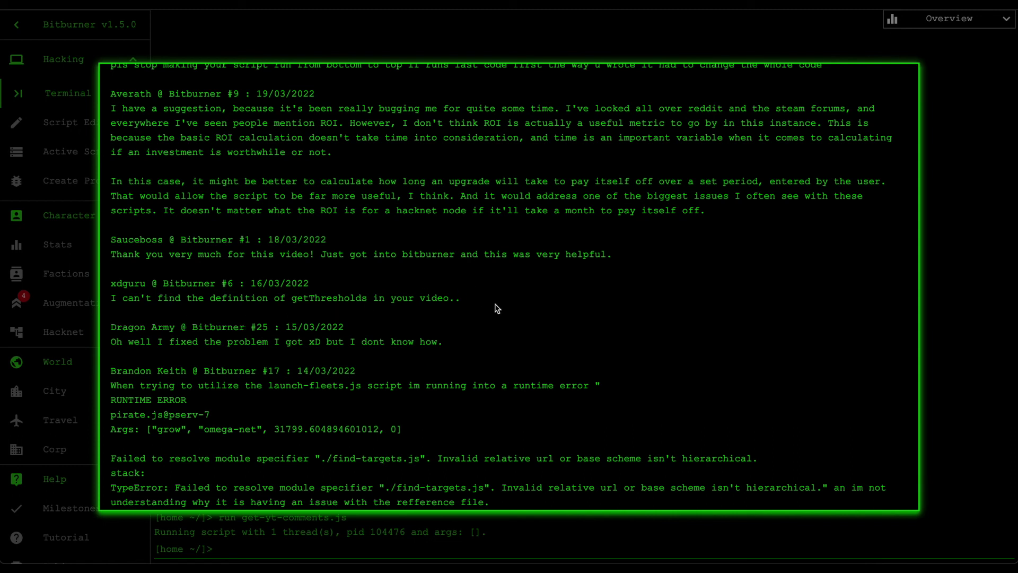
drag(488, 312, 489, 291)
click(489, 286)
drag(489, 286, 487, 296)
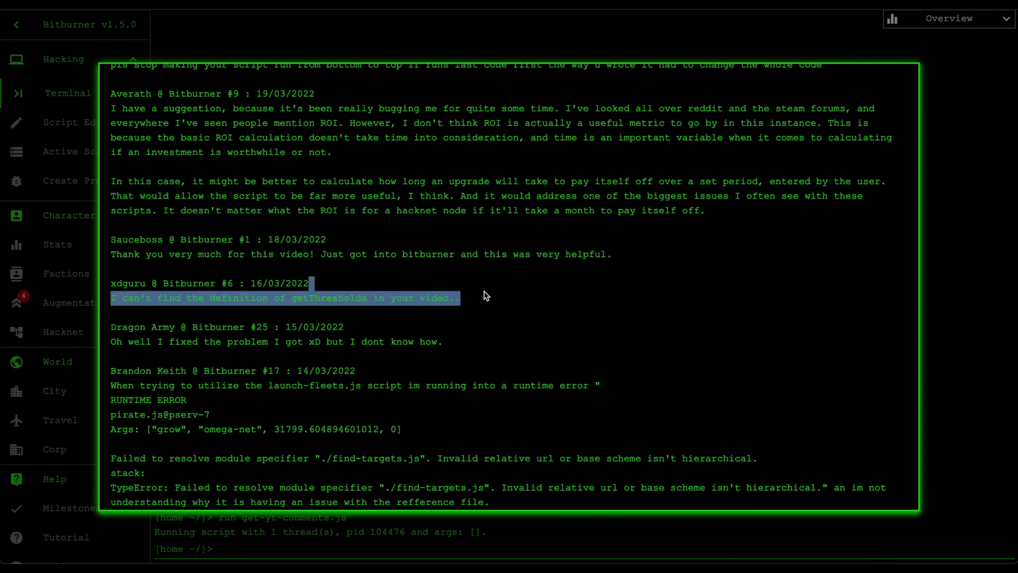
click(486, 296)
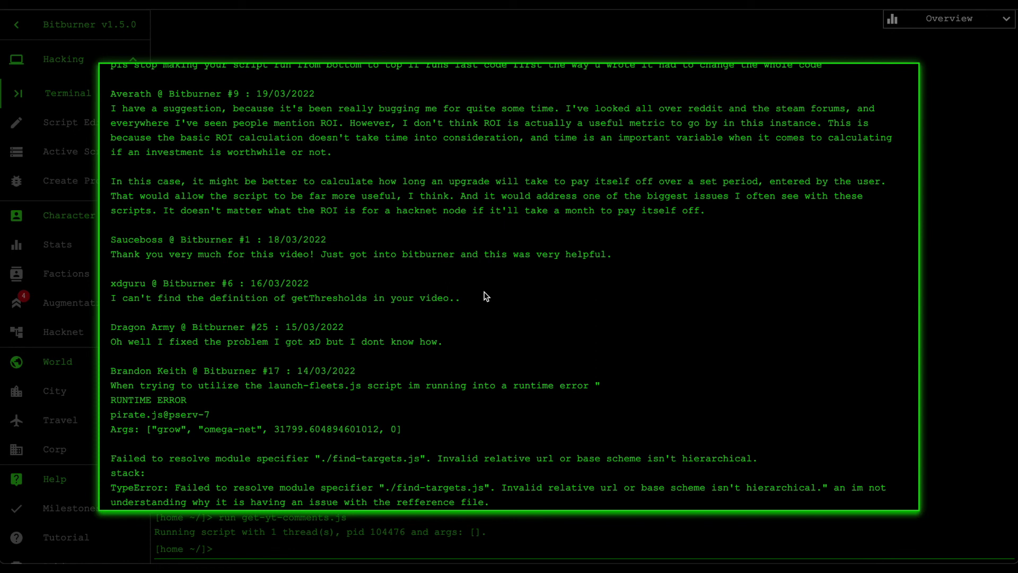
Scroll down through the comments, highlighting the one about fixing the problem
scroll(486, 296, down, 1)
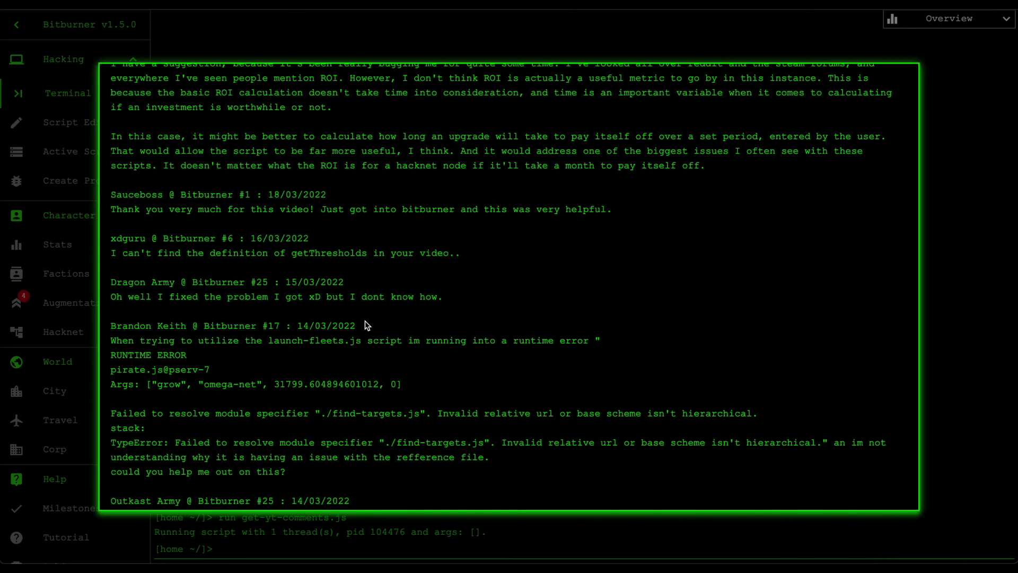
triple_click(457, 302)
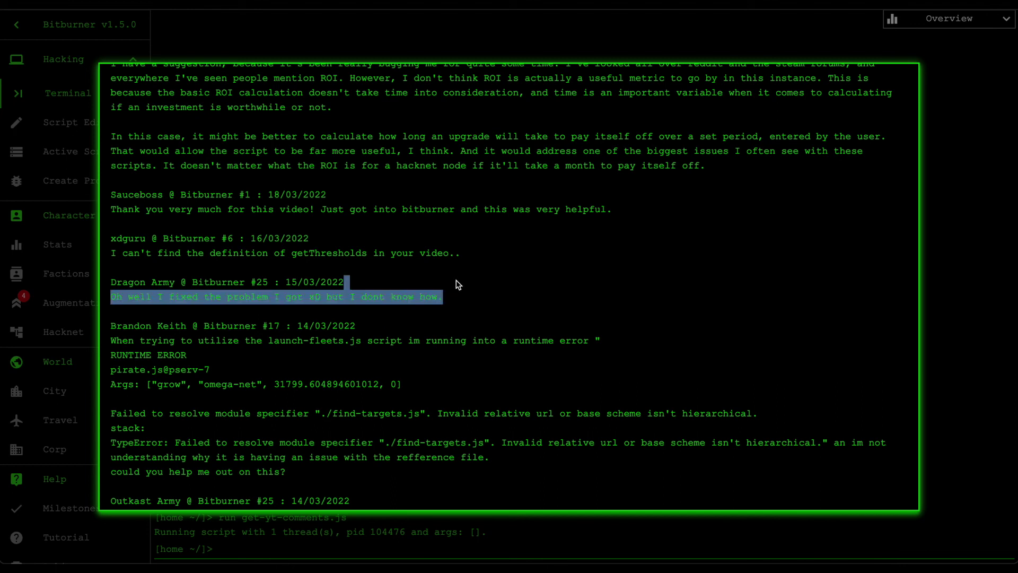
click(409, 331)
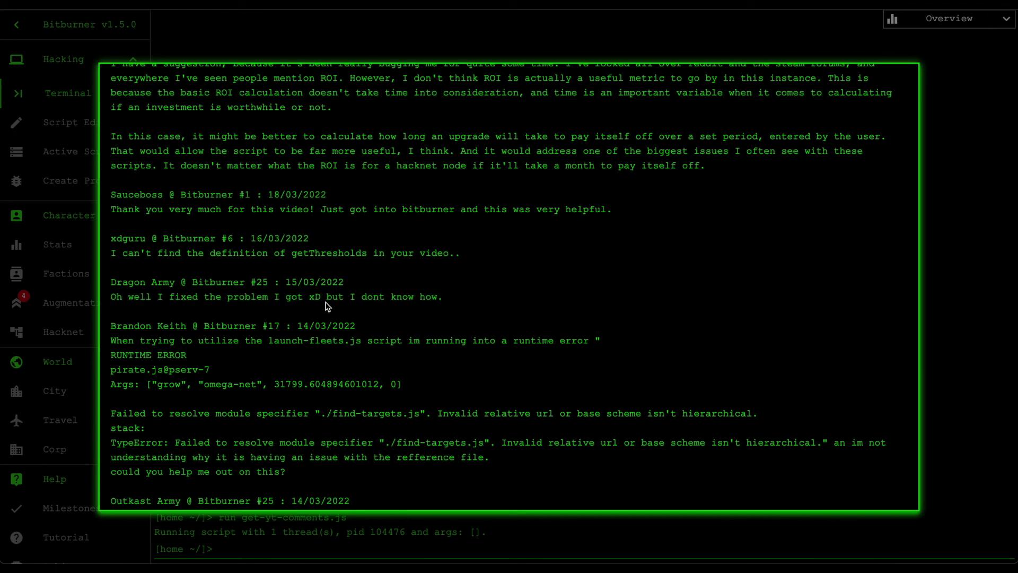
scroll(460, 309, down, 1)
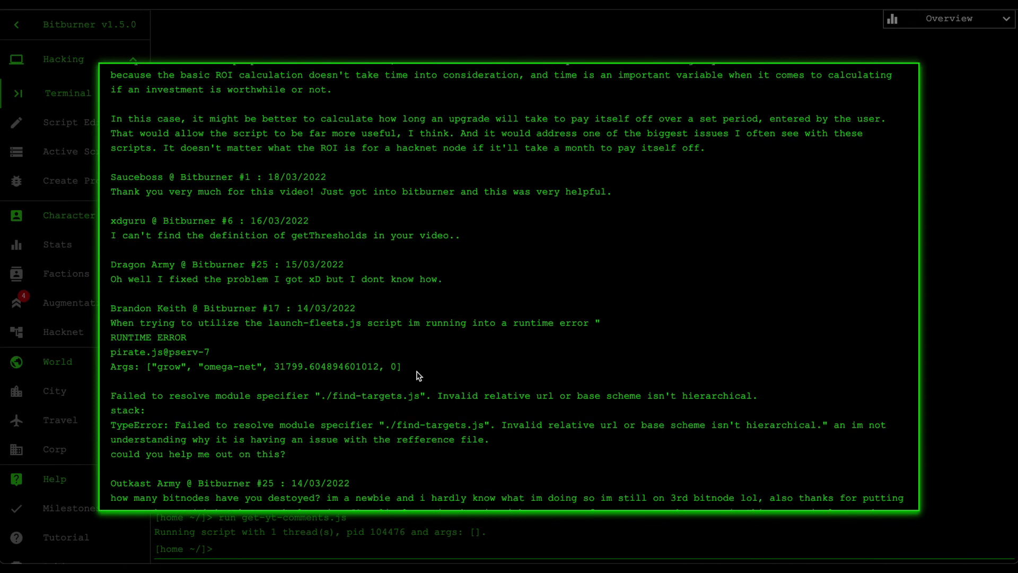
scroll(416, 388, down, 1)
scroll(415, 384, down, 1)
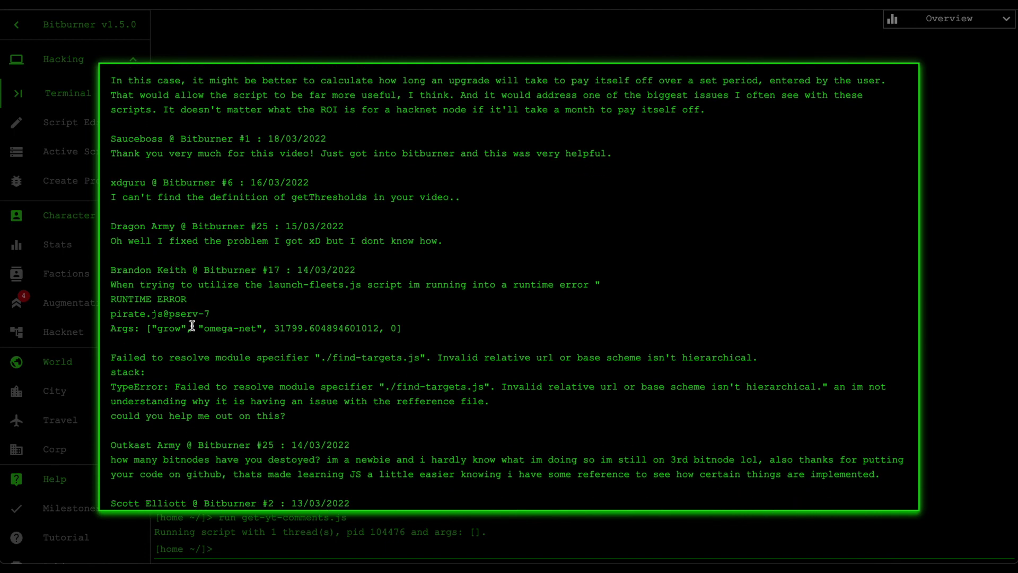
scroll(194, 323, down, 1)
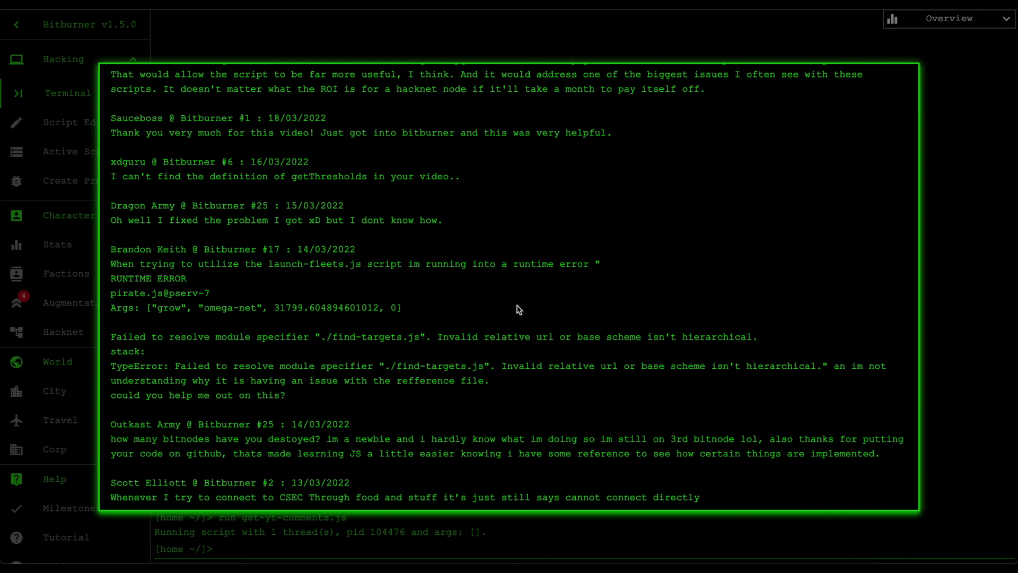
Highlight the runtime error lines: failed module specifier, ./find-targets.js path, and TypeError message
drag(344, 353, 348, 314)
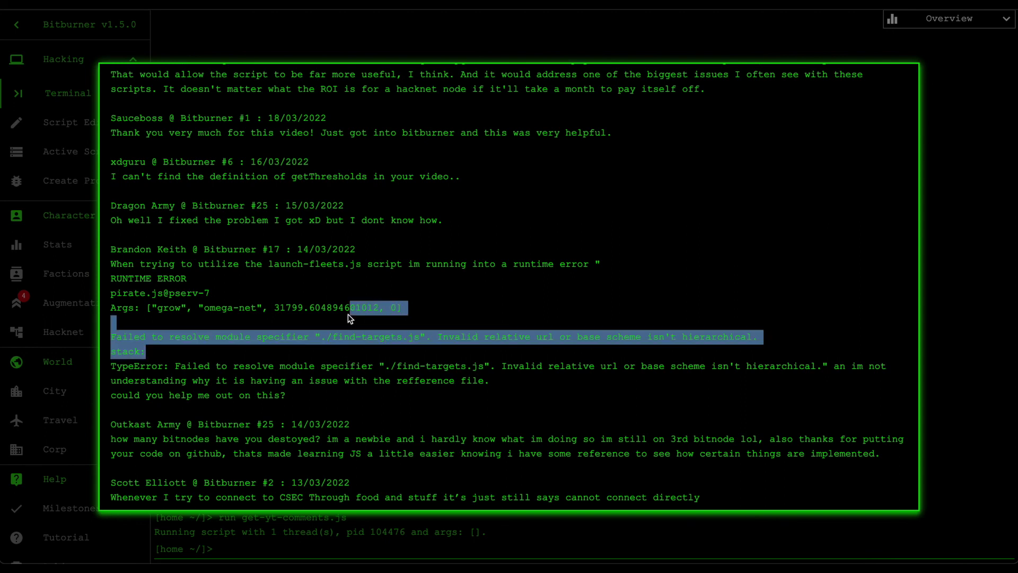
click(348, 315)
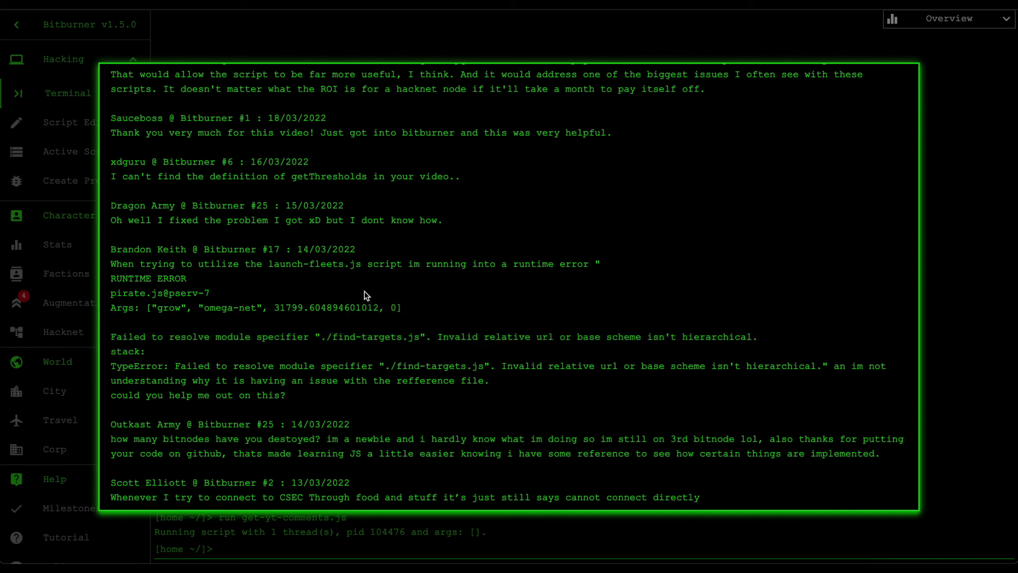
drag(365, 289, 346, 354)
click(346, 354)
drag(392, 366, 489, 366)
click(488, 366)
drag(383, 366, 482, 368)
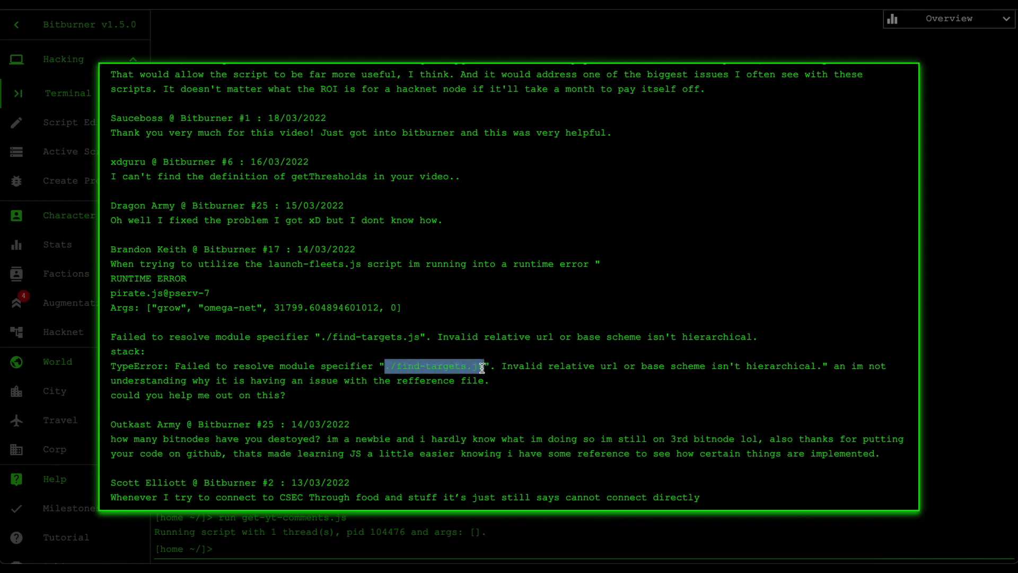
click(482, 367)
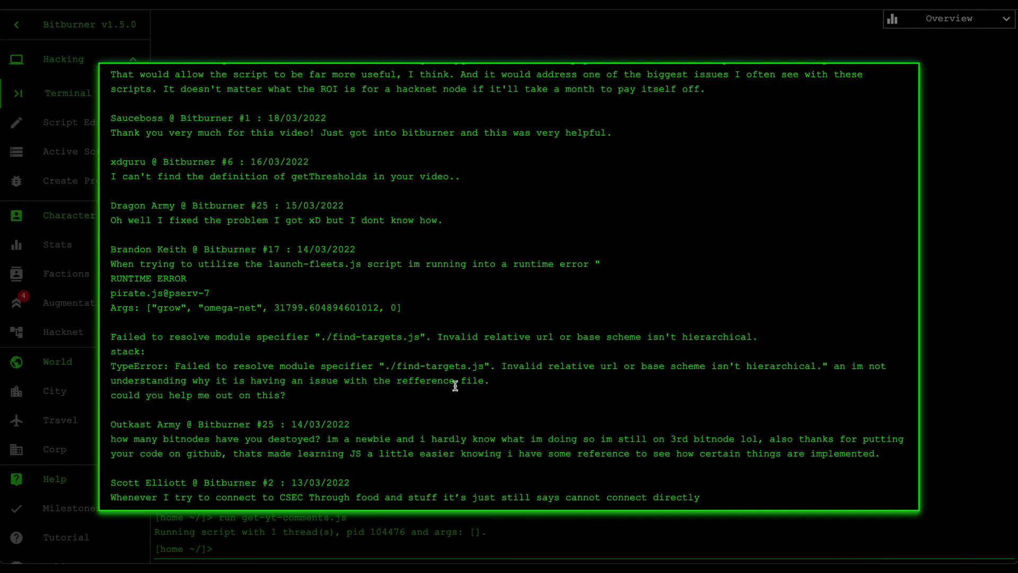
mouse_move(634, 374)
mouse_down()
mouse_move(645, 350)
mouse_move(617, 364)
mouse_move(615, 380)
mouse_up()
click(615, 381)
Scroll further and highlight the newcomer's comment asking about bitnodes
scroll(451, 416, down, 3)
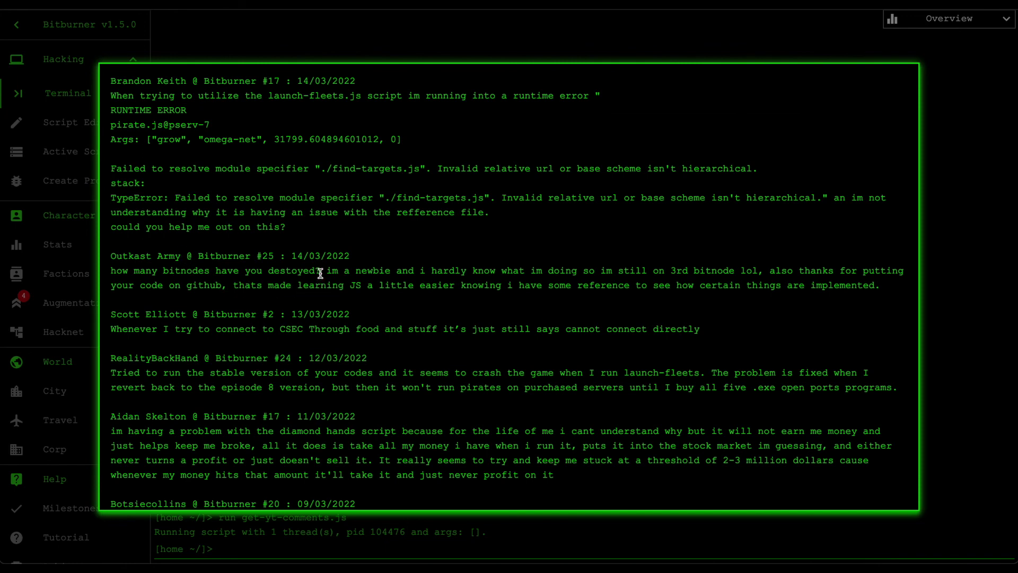
drag(331, 272, 450, 295)
click(451, 294)
triple_click(766, 260)
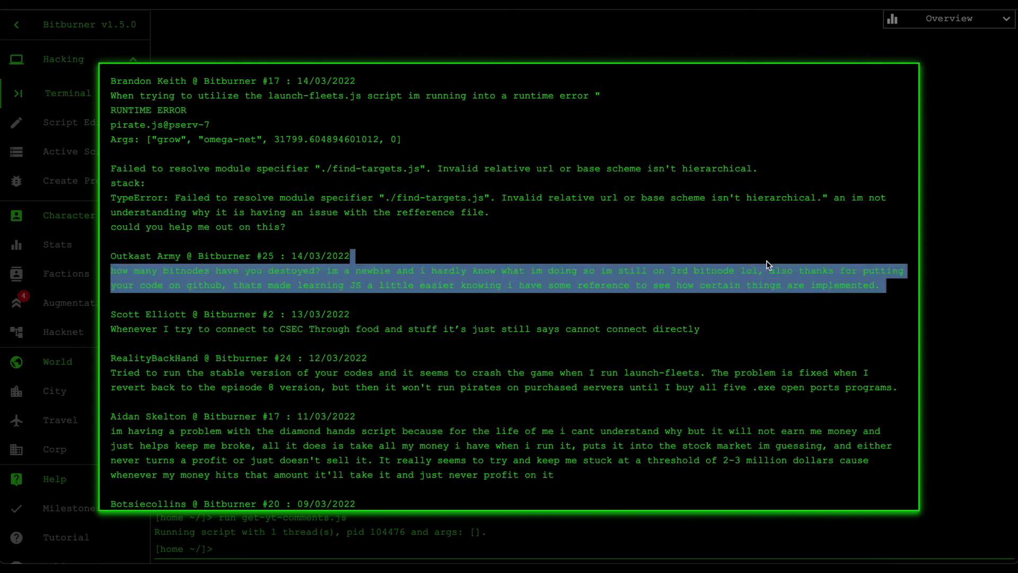
click(768, 264)
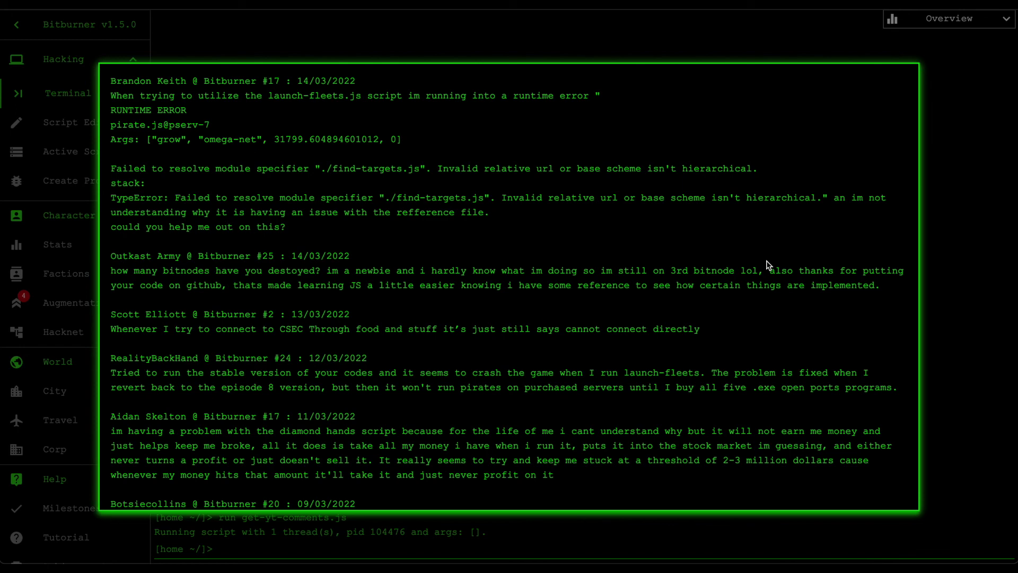
Scroll back to the top of the comments and close the YouTube comments popup
scroll(739, 213, up, 3)
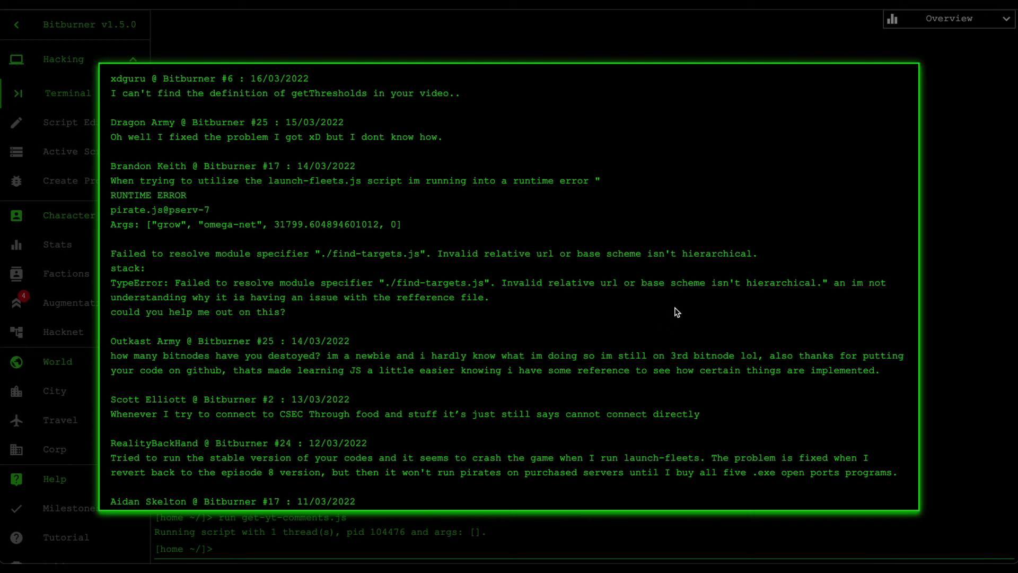
scroll(660, 314, up, 1)
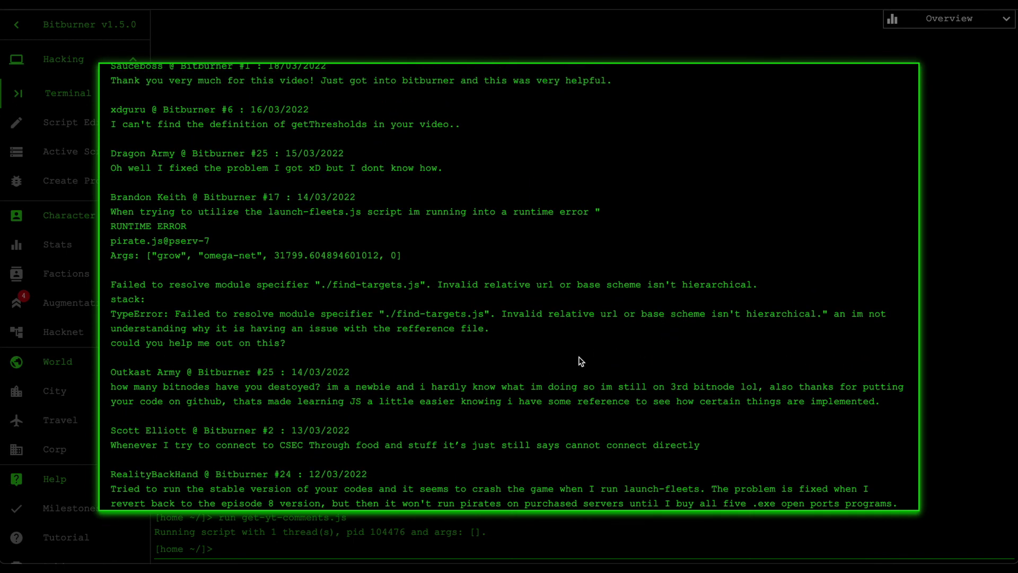
scroll(581, 360, down, 3)
scroll(604, 257, up, 1)
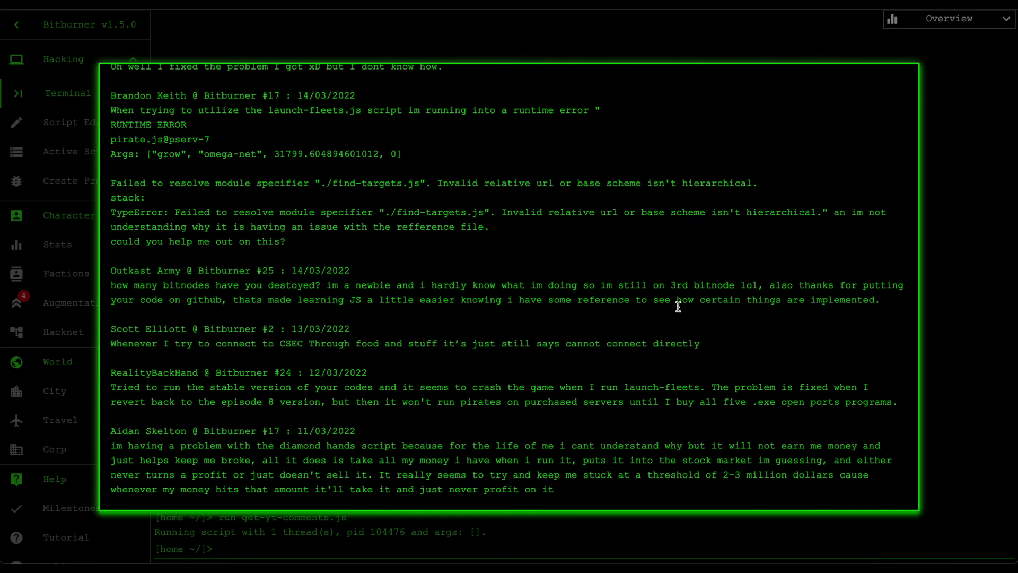
mouse_move(665, 314)
mouse_down()
mouse_move(670, 281)
mouse_move(653, 312)
mouse_up()
scroll(670, 243, up, 1)
scroll(672, 247, up, 1)
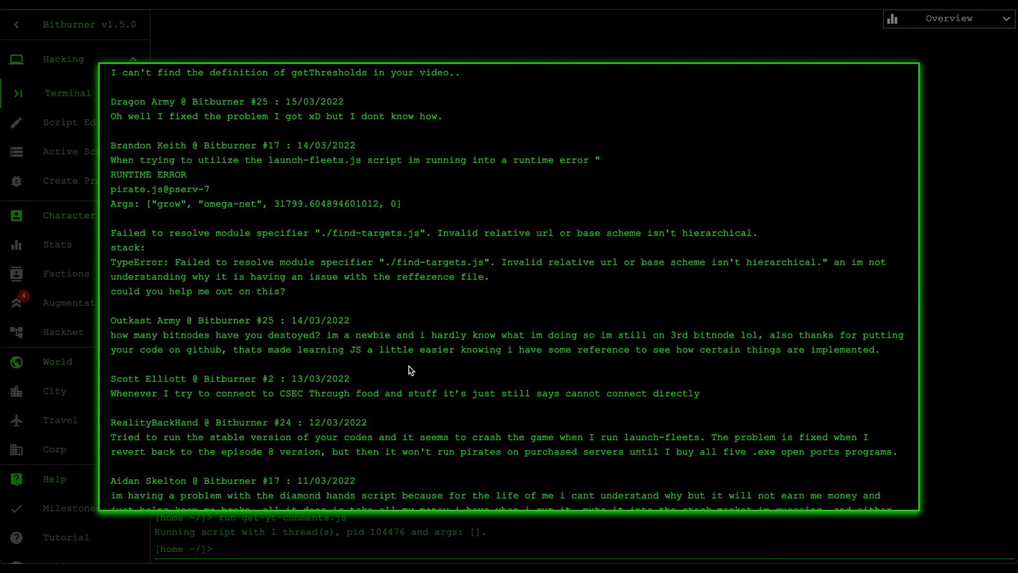
scroll(428, 300, up, 3)
scroll(428, 300, up, 3)
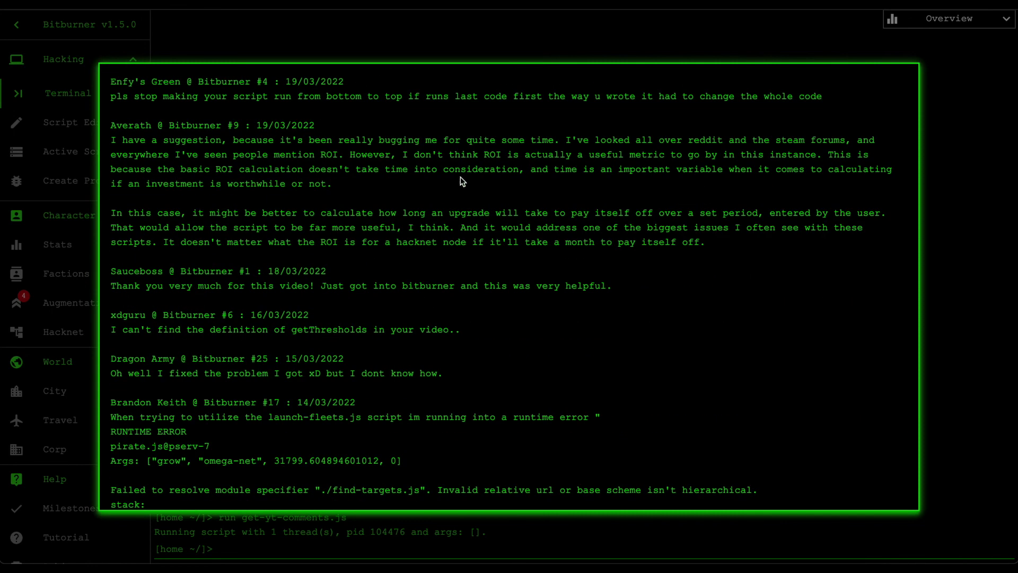
click(641, 48)
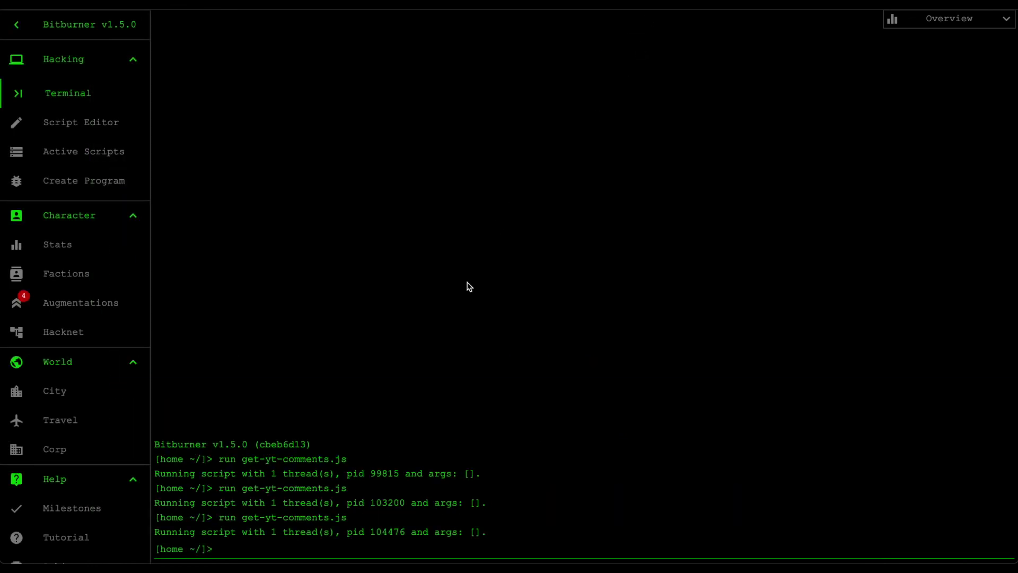